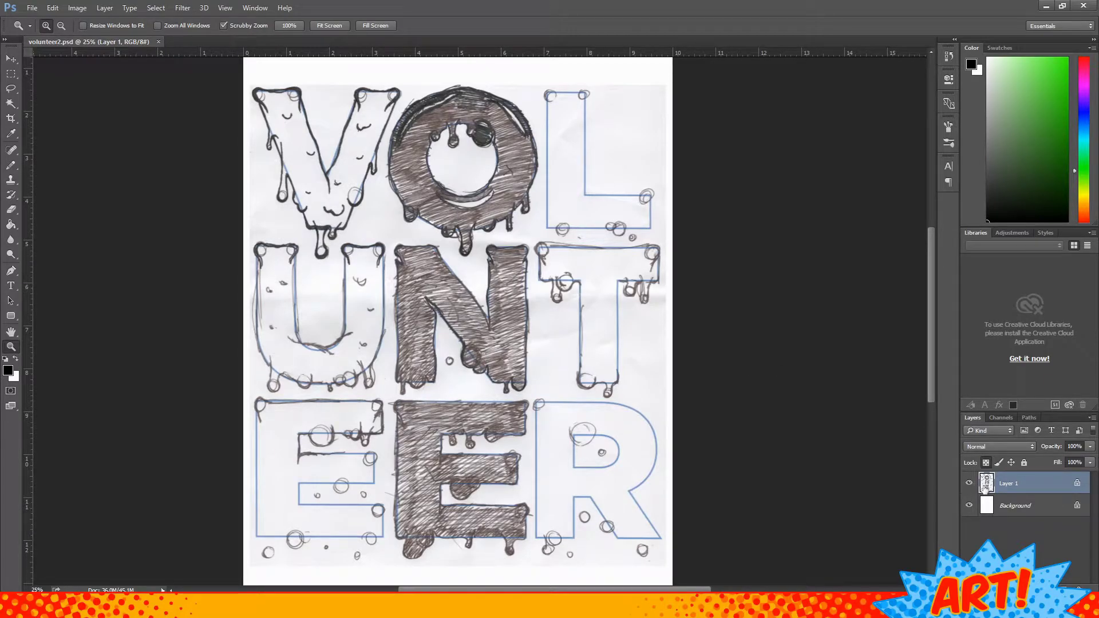
- Drop the VOLUNTEER sketch layer's fill to 29% and switch to the Pencil tool
left_click(1090, 463)
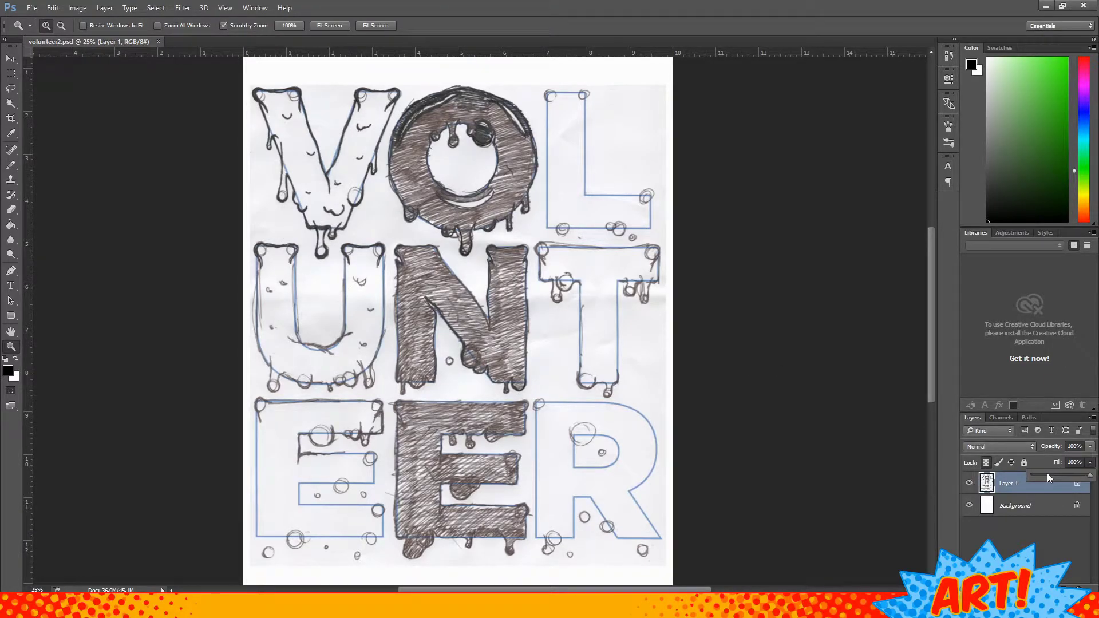
left_click(1047, 475)
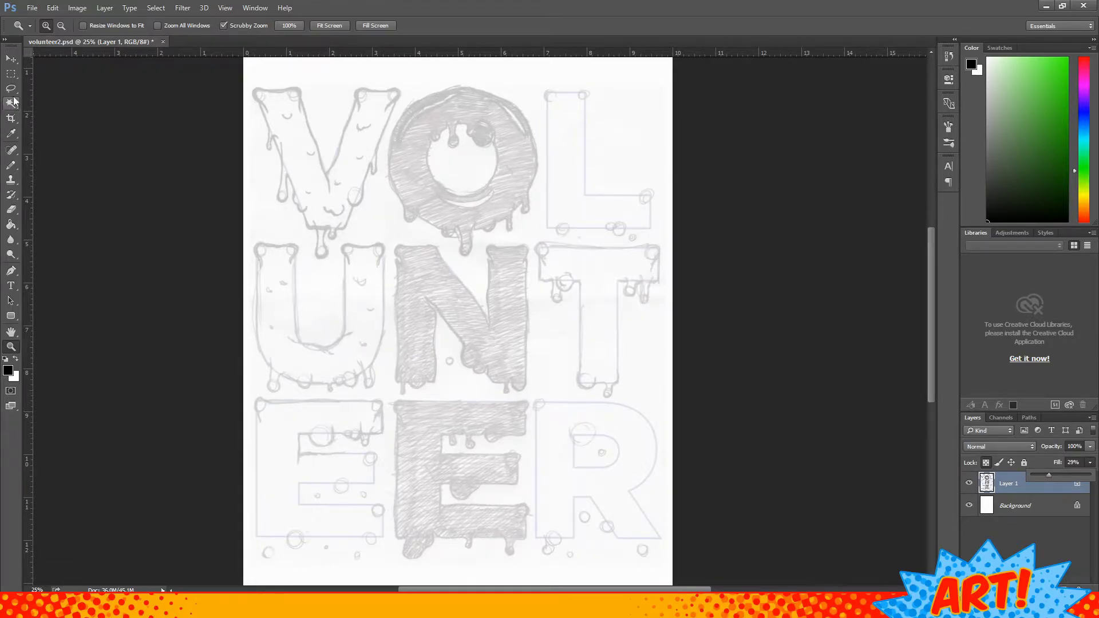
left_click(11, 165)
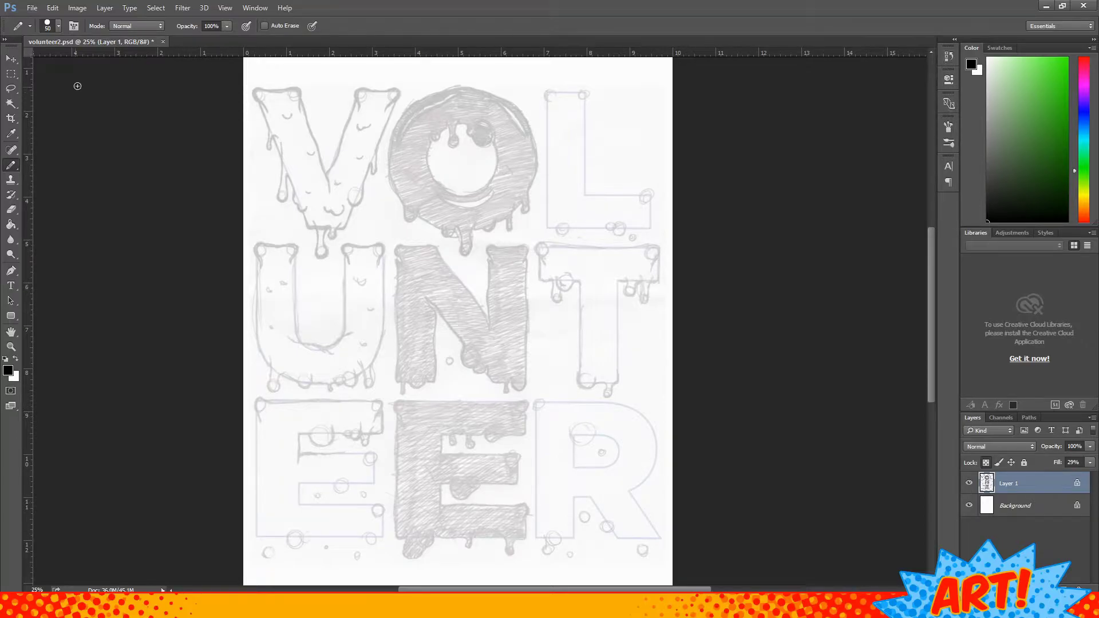
left_click(74, 26)
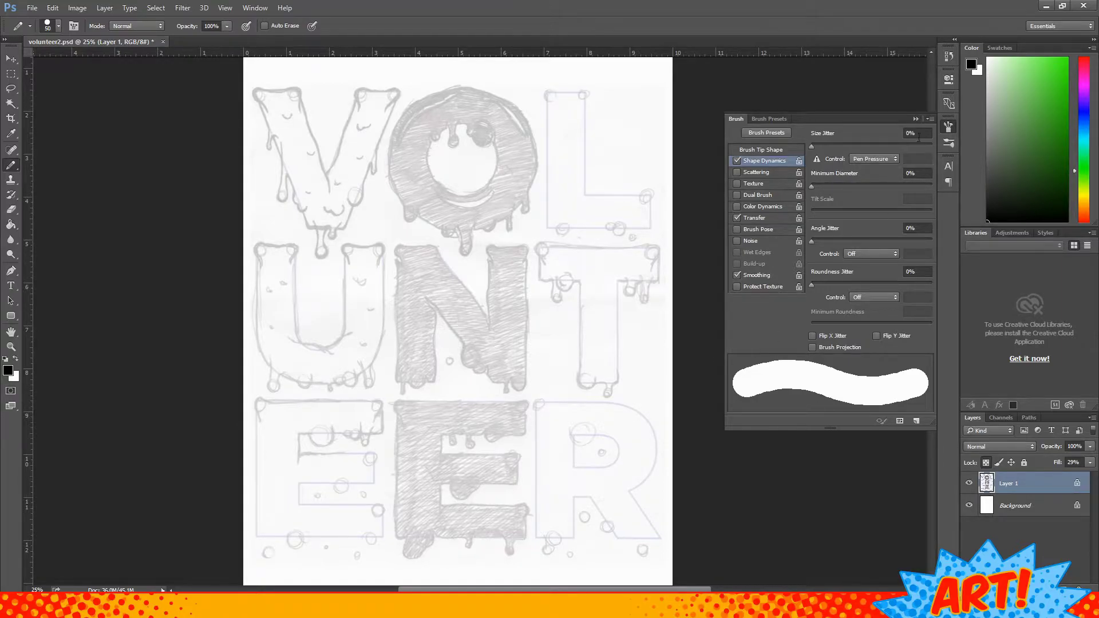
- Close the Brush settings and add an empty Layer 2 for inking
left_click(914, 119)
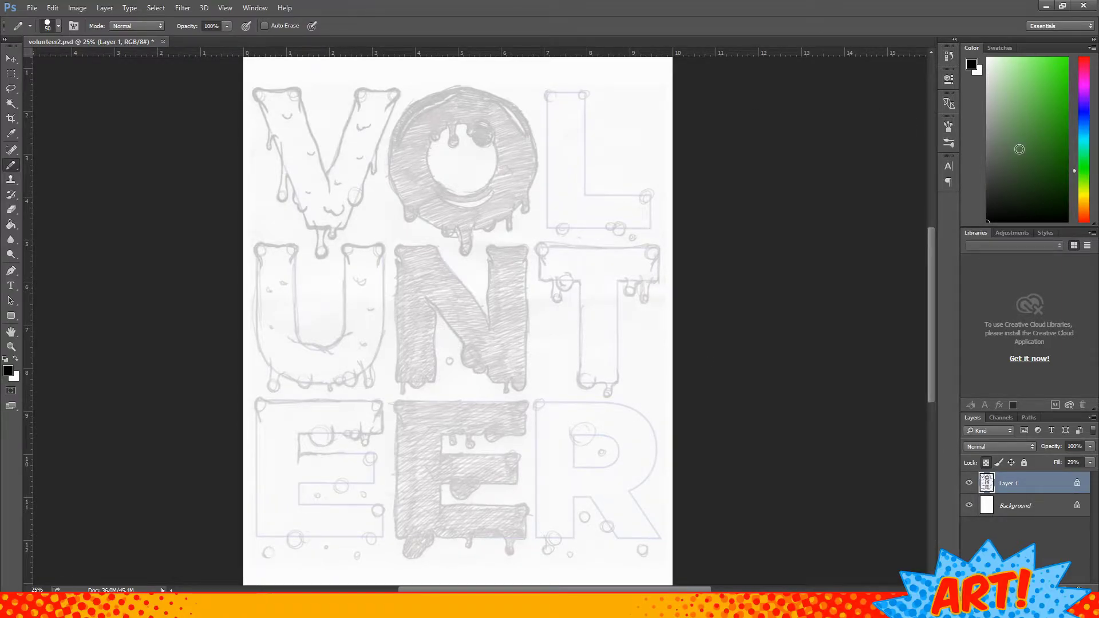
left_click(1063, 586)
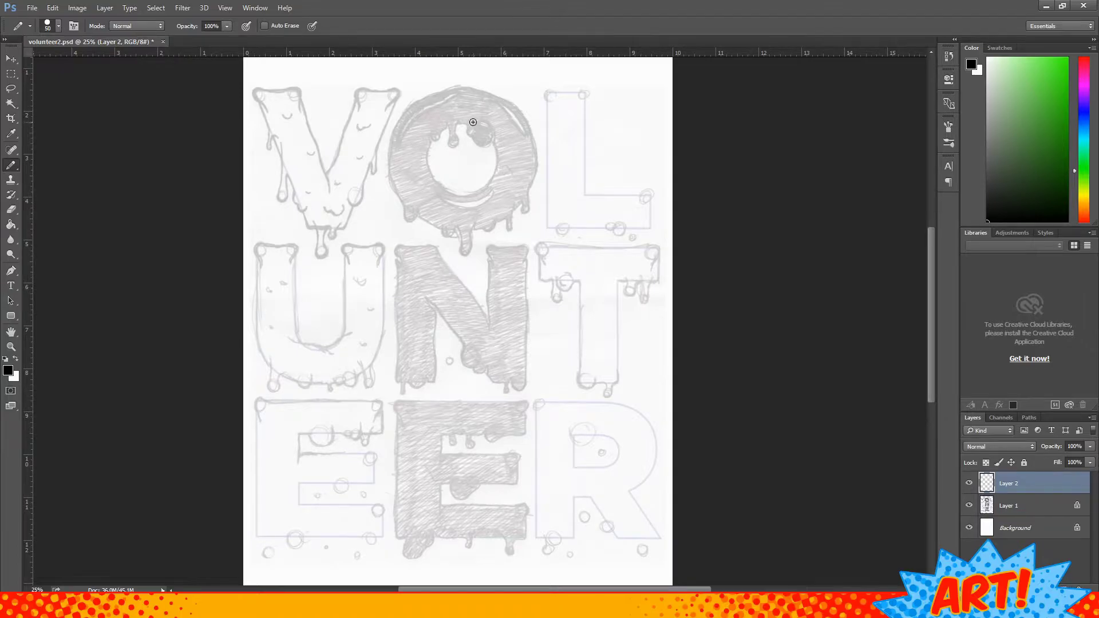
left_click_drag(468, 120, 559, 295)
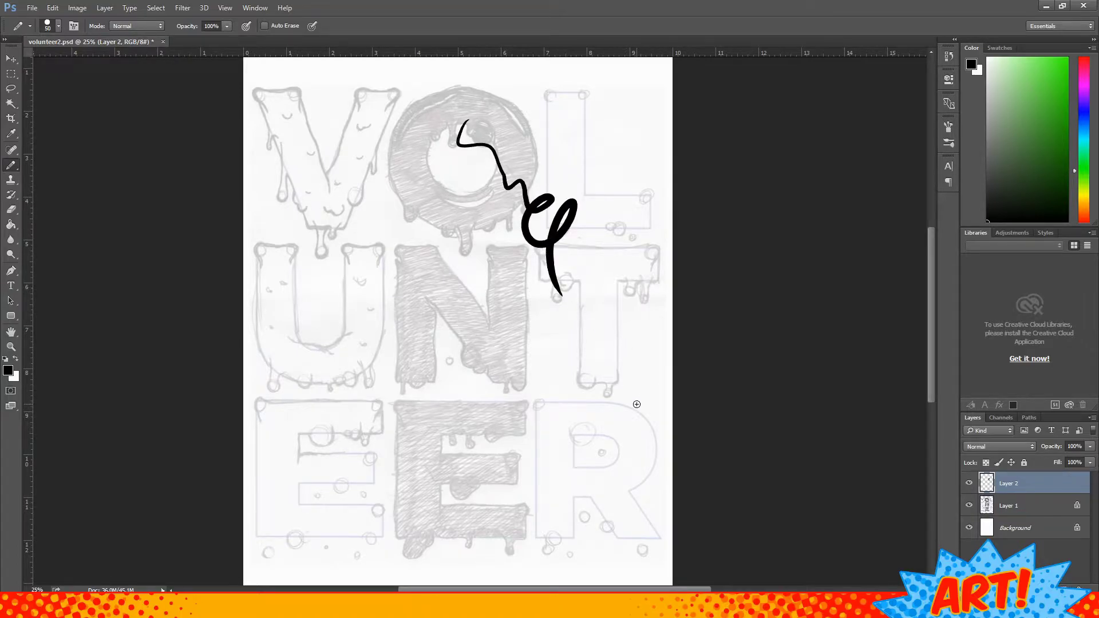
key("ctrl+z")
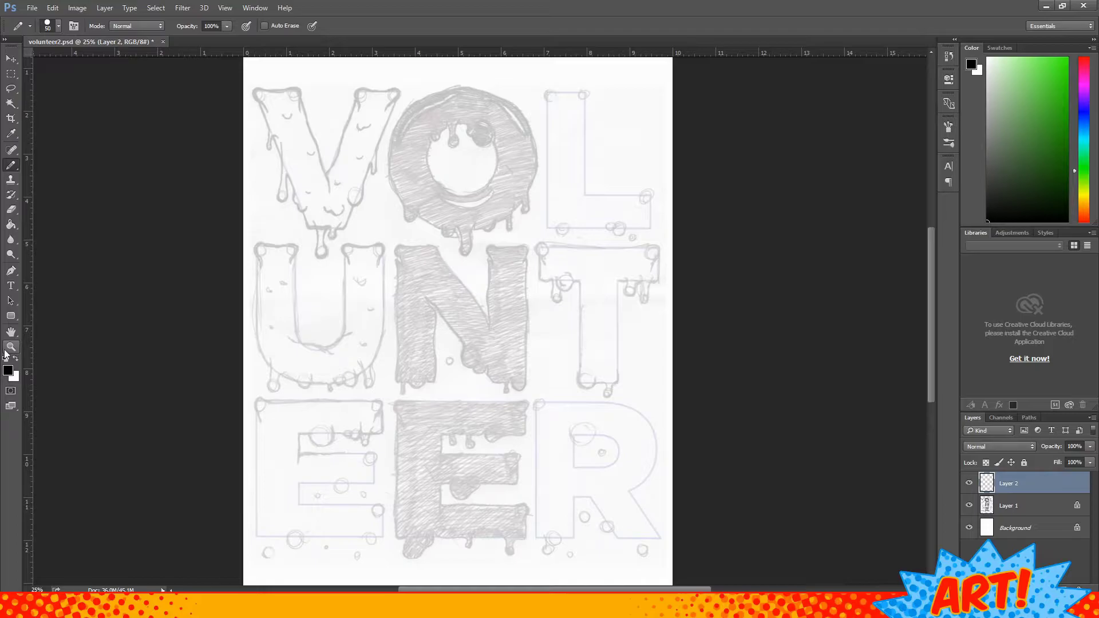
left_click(5, 350)
left_click(354, 260)
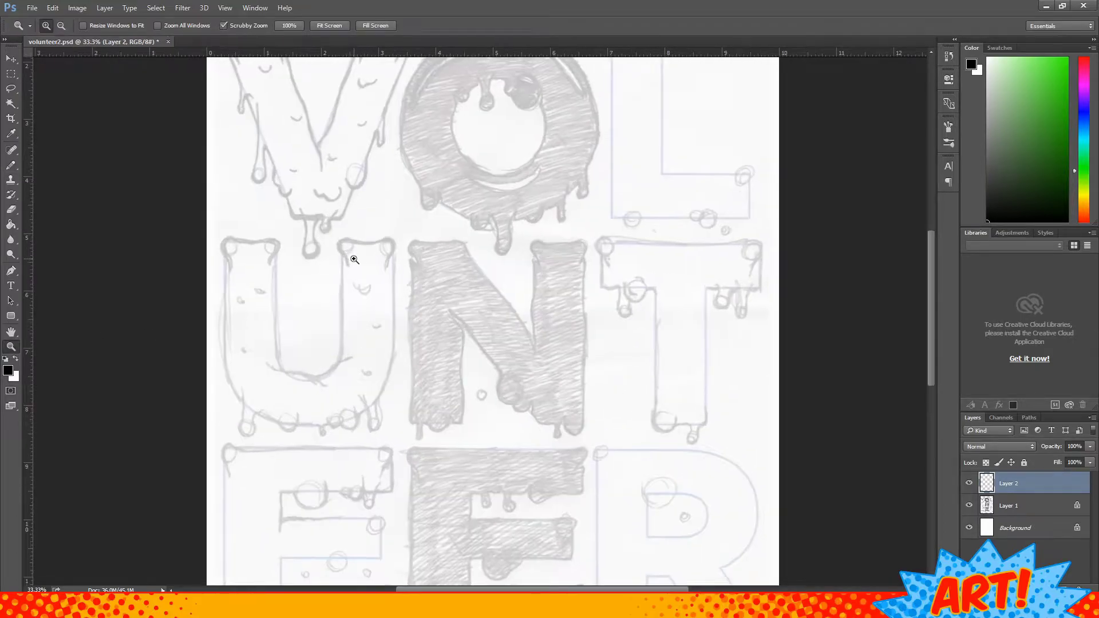
scroll(354, 261, "up", 3)
left_click(295, 171)
- Shrink the pencil and trace the V's top-left outline, left side and curled drip
left_click(10, 165)
key("bracketleft")
key("bracketleft")
key("bracketleft")
left_click_drag(212, 104, 285, 153)
mouse_move(200, 153)
left_mouse_down()
mouse_move(212, 93)
mouse_move(241, 90)
left_mouse_up()
left_click_drag(172, 118, 270, 337)
left_click_drag(213, 217, 235, 270)
mouse_move(255, 323)
left_mouse_down()
mouse_move(272, 386)
mouse_move(300, 407)
left_mouse_up()
- Add drip dots and smile marks, and ink the V's bottom outline and returning drip
left_click_drag(275, 388, 278, 392)
left_click(236, 379)
left_click_drag(235, 161, 261, 158)
mouse_move(293, 421)
left_mouse_down()
mouse_move(328, 460)
mouse_move(338, 543)
mouse_move(358, 465)
mouse_move(368, 487)
mouse_move(400, 439)
mouse_move(406, 463)
mouse_move(426, 408)
left_mouse_up()
mouse_move(349, 408)
left_mouse_down()
mouse_move(378, 426)
mouse_move(404, 394)
left_mouse_up()
left_click_drag(378, 412, 387, 415)
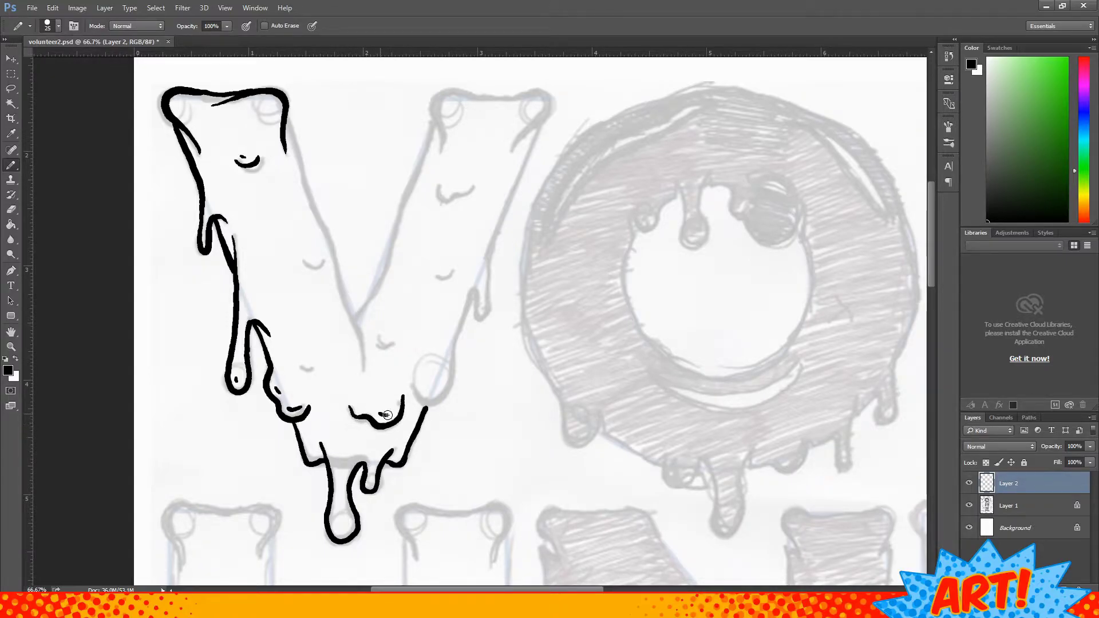
left_click_drag(335, 524, 343, 526)
- Draw the V's inner edges and add small smile marks inside it
scroll(677, 401, "up", 1)
mouse_move(285, 140)
left_mouse_down()
mouse_move(332, 309)
mouse_move(367, 373)
left_mouse_up()
mouse_move(435, 146)
left_mouse_down()
mouse_move(412, 229)
mouse_move(358, 343)
left_mouse_up()
left_click_drag(302, 290, 323, 294)
left_click_drag(302, 394, 312, 395)
left_click_drag(379, 369, 391, 373)
left_click_drag(438, 218, 478, 213)
- Ink the V's right arm top, small ticks and outer edge running into a drip
mouse_move(442, 179)
left_mouse_down()
mouse_move(513, 121)
mouse_move(518, 174)
left_mouse_up()
left_click_drag(436, 146, 440, 175)
left_click_drag(177, 133, 183, 140)
left_click_drag(445, 133, 448, 143)
left_click_drag(436, 308, 455, 298)
left_click_drag(400, 324, 410, 326)
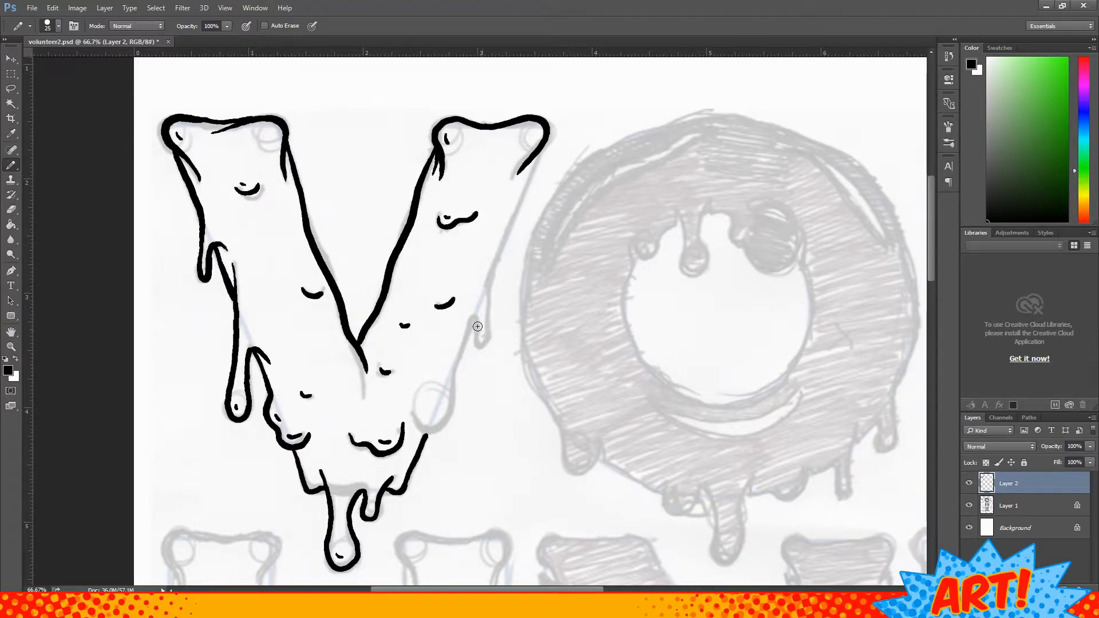
mouse_move(535, 151)
left_mouse_down()
mouse_move(490, 317)
mouse_move(475, 319)
mouse_move(427, 434)
mouse_move(433, 419)
left_mouse_up()
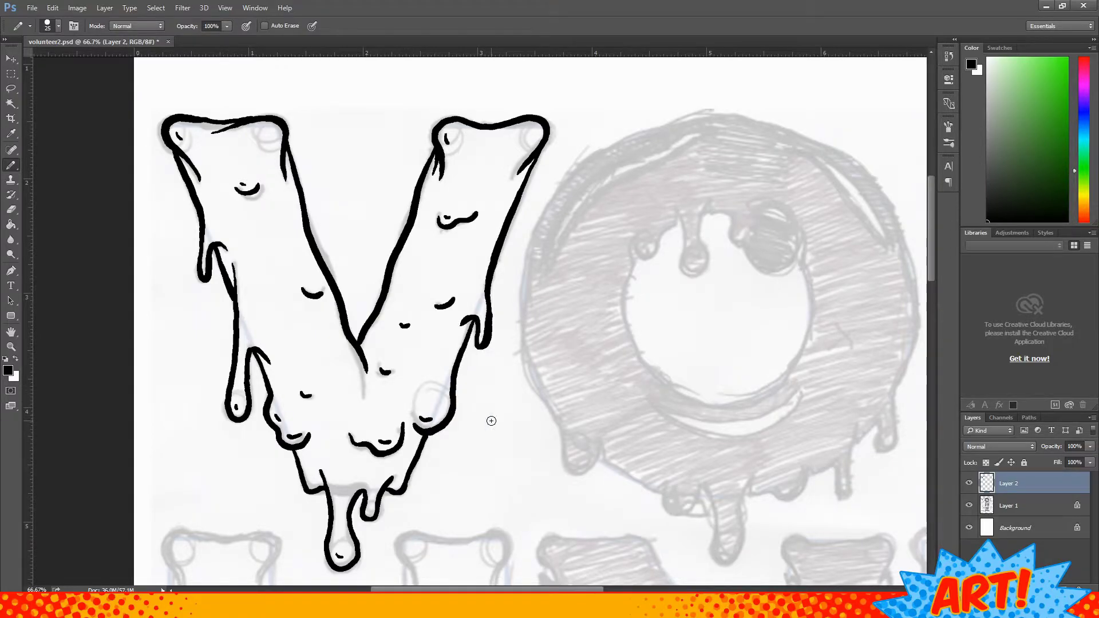
scroll(491, 421, "down", 2)
key("z")
left_click_drag(618, 393, 502, 143)
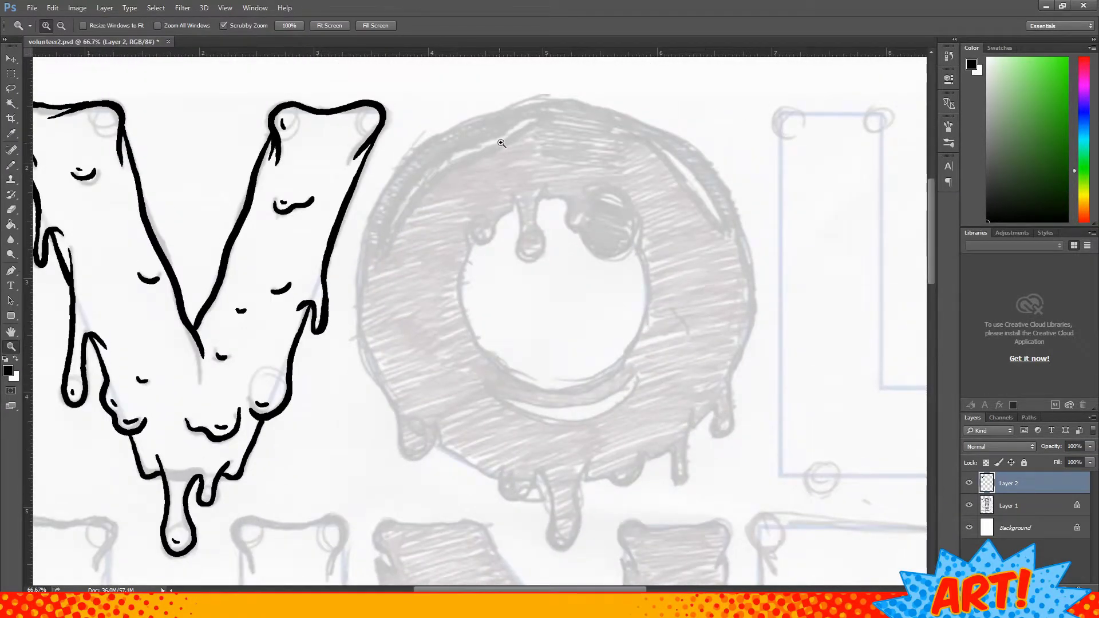
- Ink the O's outer outline with its wavy bottom edge and right-side drips
key("b")
mouse_move(510, 197)
left_mouse_down()
mouse_move(545, 249)
mouse_move(549, 184)
left_mouse_up()
left_click_drag(466, 225, 508, 199)
mouse_move(401, 169)
left_mouse_down()
mouse_move(365, 319)
mouse_move(500, 482)
left_mouse_up()
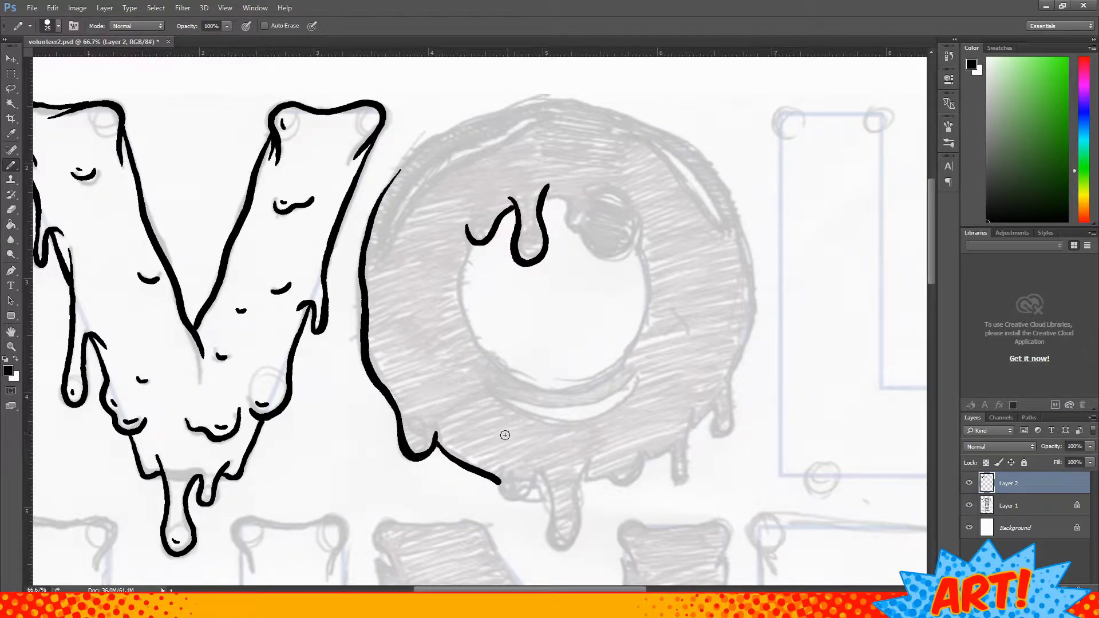
mouse_move(501, 483)
left_mouse_down()
mouse_move(563, 551)
mouse_move(693, 405)
left_mouse_up()
left_click_drag(413, 474, 421, 475)
left_click_drag(691, 420, 751, 325)
left_click_drag(708, 392, 717, 404)
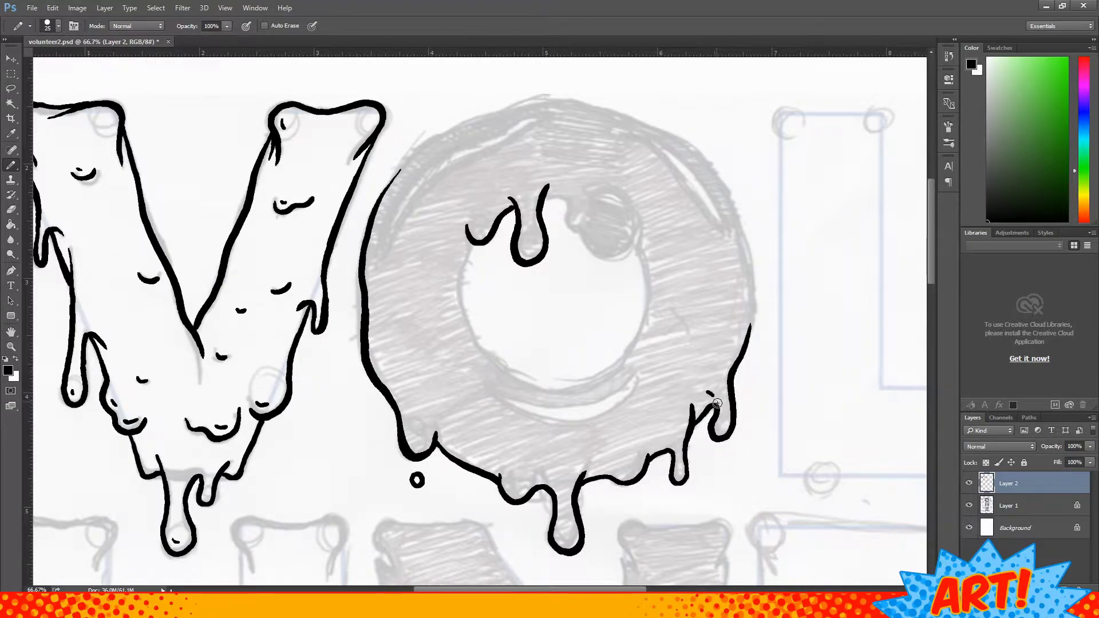
- Draw the O's inner hole arc, wavy top drips, small inner marks and an upper-left stroke
scroll(475, 289, "up", 2)
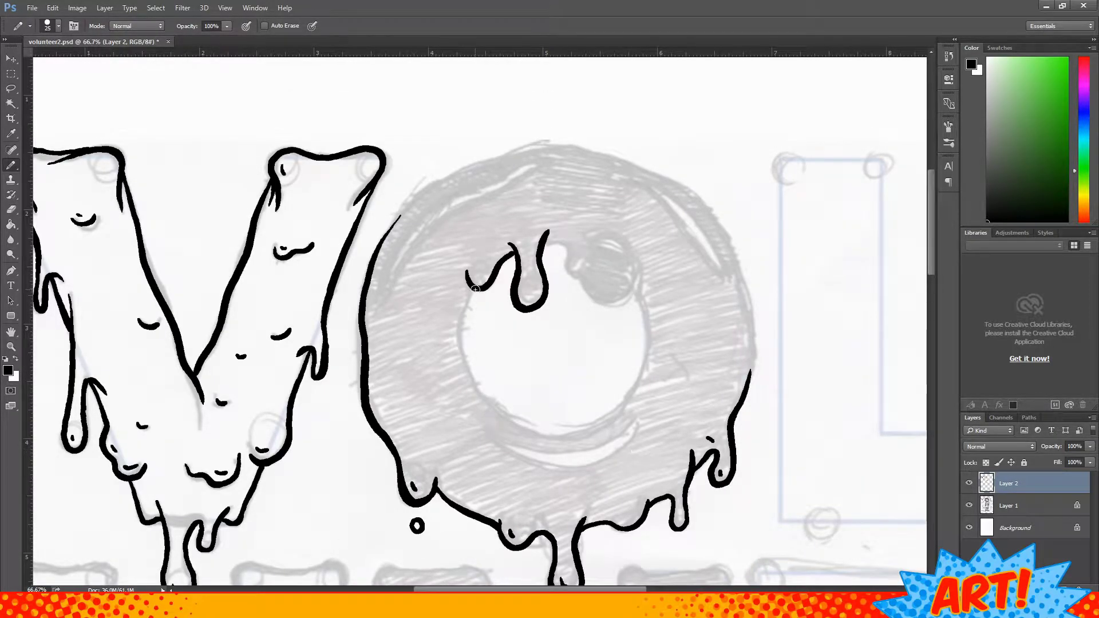
left_click_drag(475, 289, 571, 434)
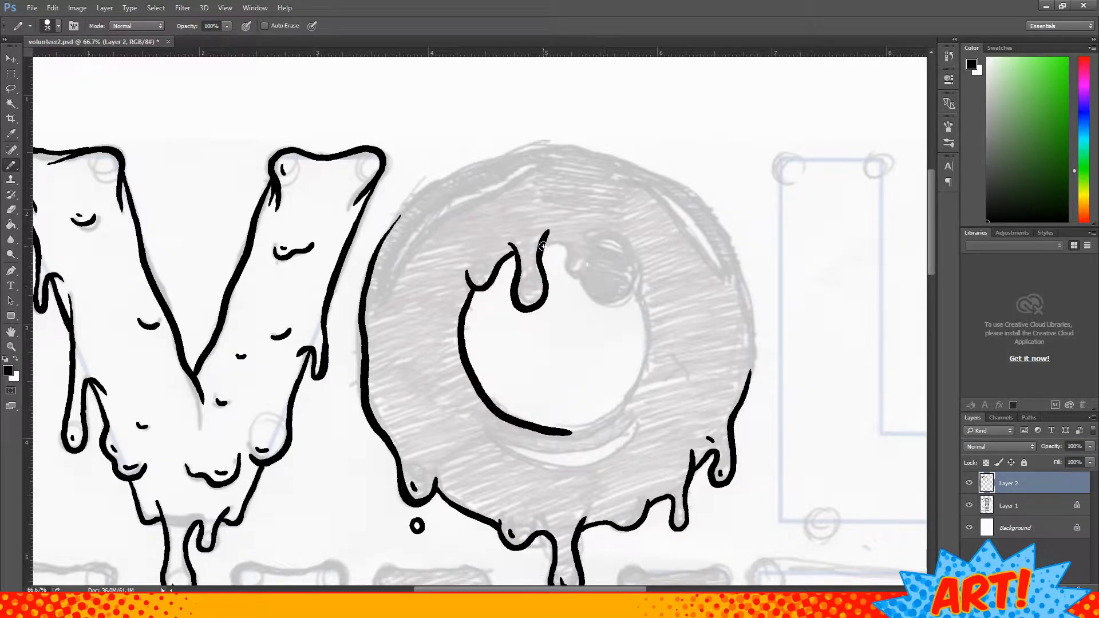
left_click_drag(542, 246, 640, 274)
left_click_drag(592, 277, 605, 289)
left_click(527, 293)
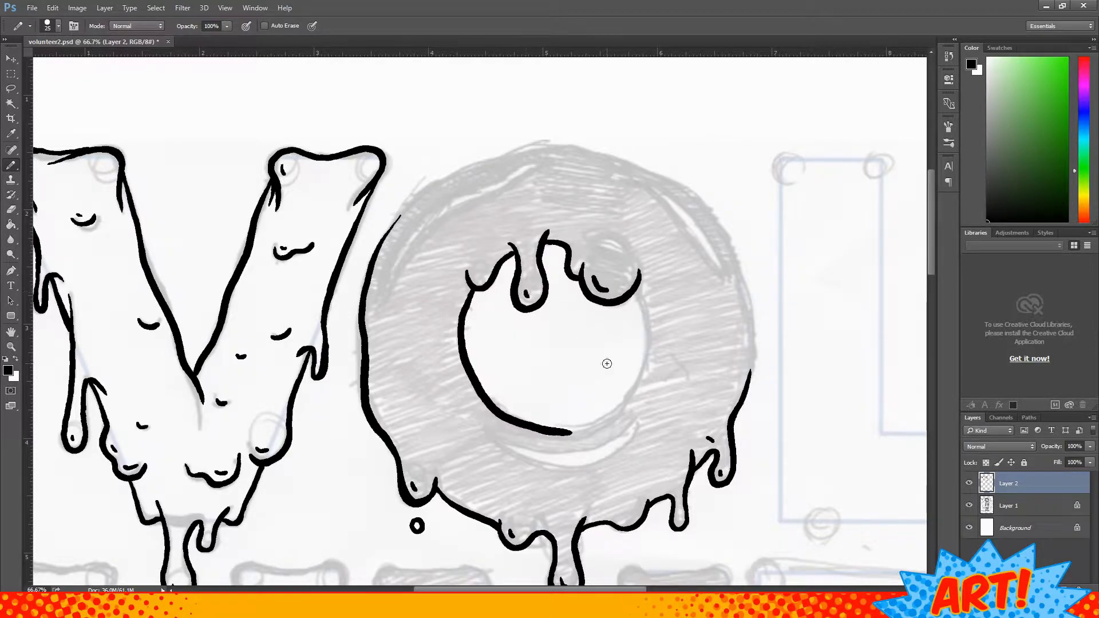
left_click_drag(382, 292, 555, 168)
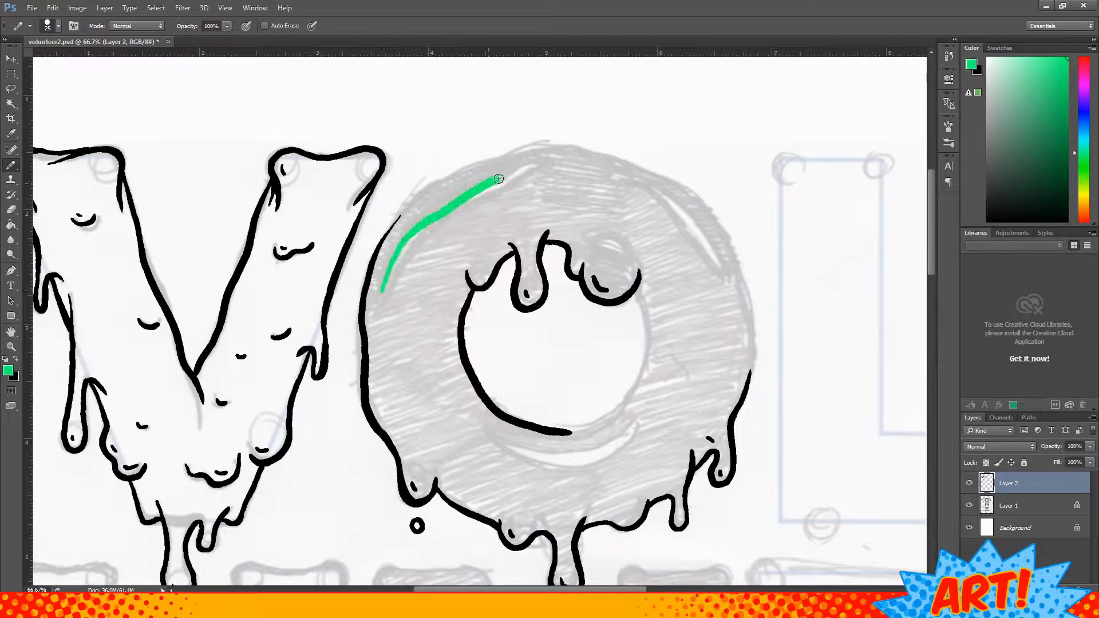
- Add green highlight strokes on the O's drips, under its hole and upper right
left_click_drag(517, 515, 530, 522)
left_click_drag(625, 498, 636, 502)
left_click_drag(415, 469, 425, 477)
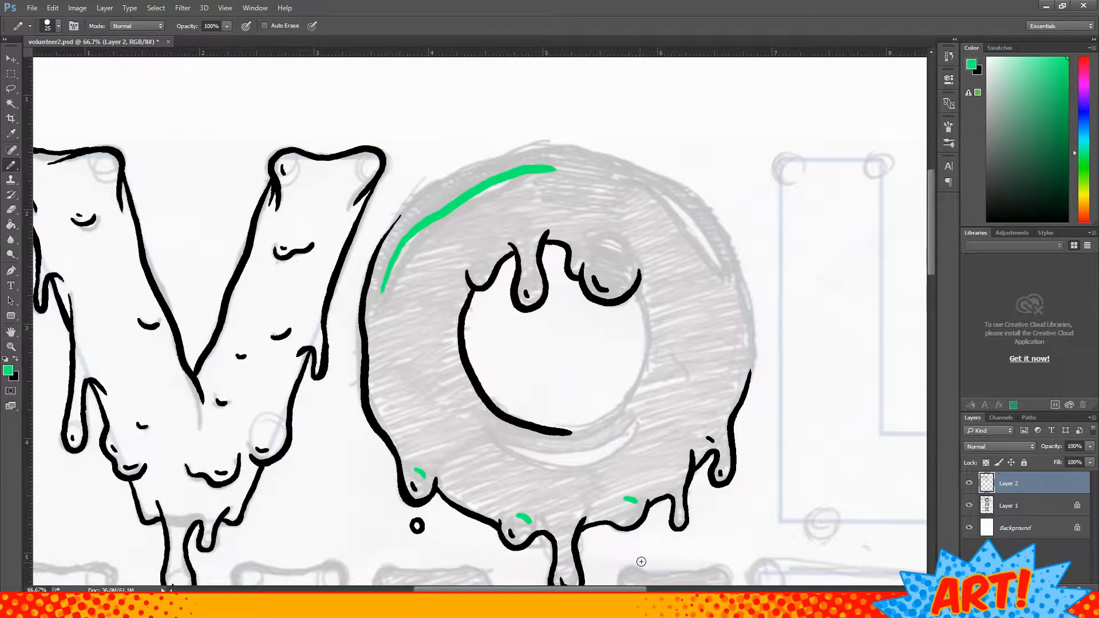
left_click_drag(611, 254, 631, 268)
left_click_drag(479, 264, 485, 268)
left_click_drag(528, 276, 538, 284)
left_click_drag(565, 569, 572, 574)
left_click_drag(723, 461, 727, 467)
mouse_move(484, 425)
left_mouse_down()
mouse_move(646, 410)
mouse_move(660, 367)
left_mouse_up()
left_click_drag(458, 389, 470, 412)
left_click_drag(642, 189, 723, 281)
- Swap back to black and close the O's top and right-side outline
key("x")
mouse_move(395, 220)
left_mouse_down()
mouse_move(549, 146)
mouse_move(637, 170)
mouse_move(720, 229)
mouse_move(751, 377)
left_mouse_up()
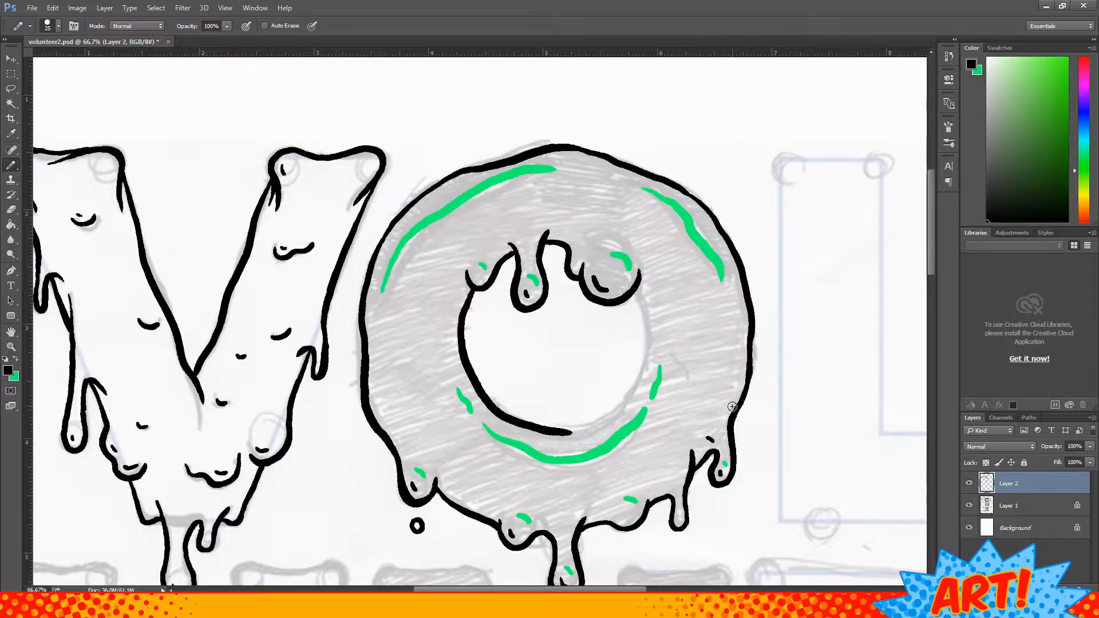
mouse_move(633, 293)
left_mouse_down()
mouse_move(643, 302)
mouse_move(570, 433)
left_mouse_up()
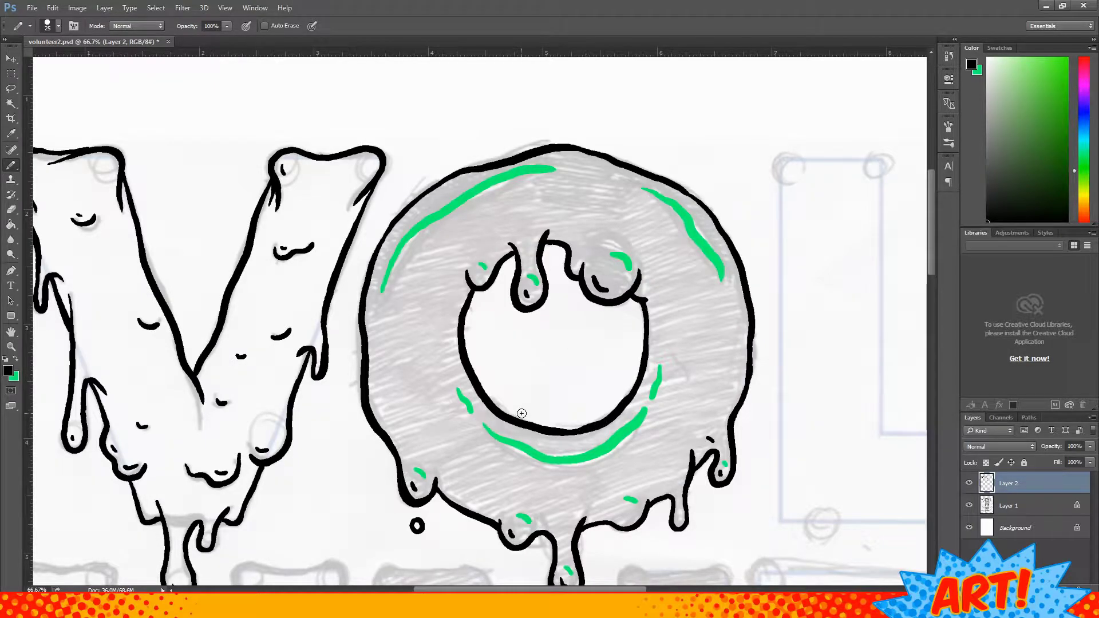
key("ctrl+minus")
key("ctrl+minus")
key("z")
left_click(664, 258)
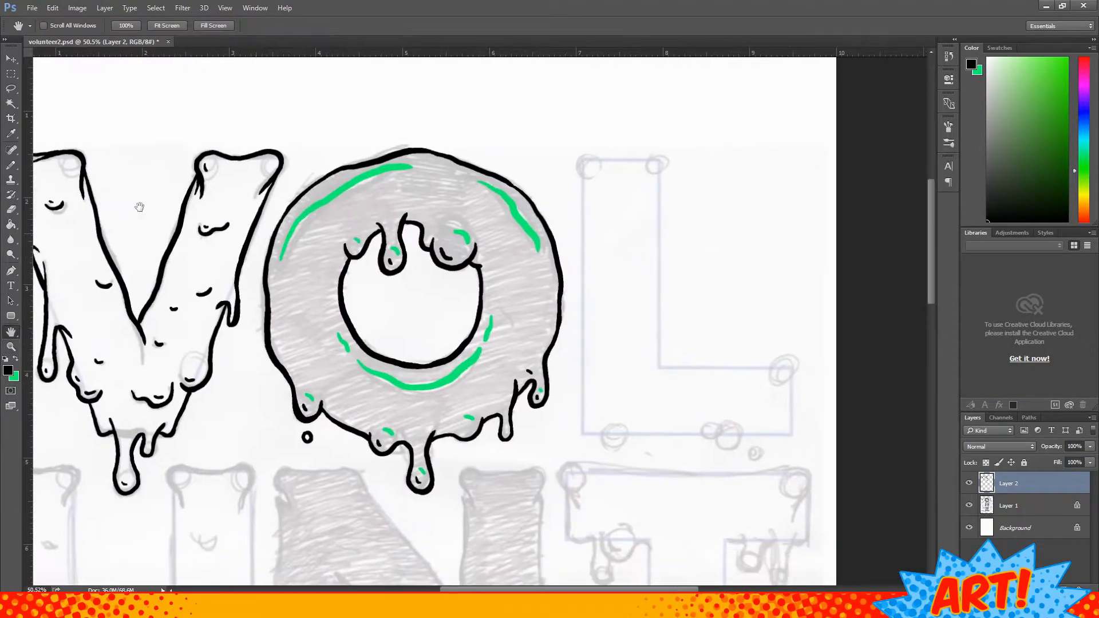
- Bring the L into view and ink its top outline, curled corner and foot with drip hook
left_click_drag(625, 264, 589, 331)
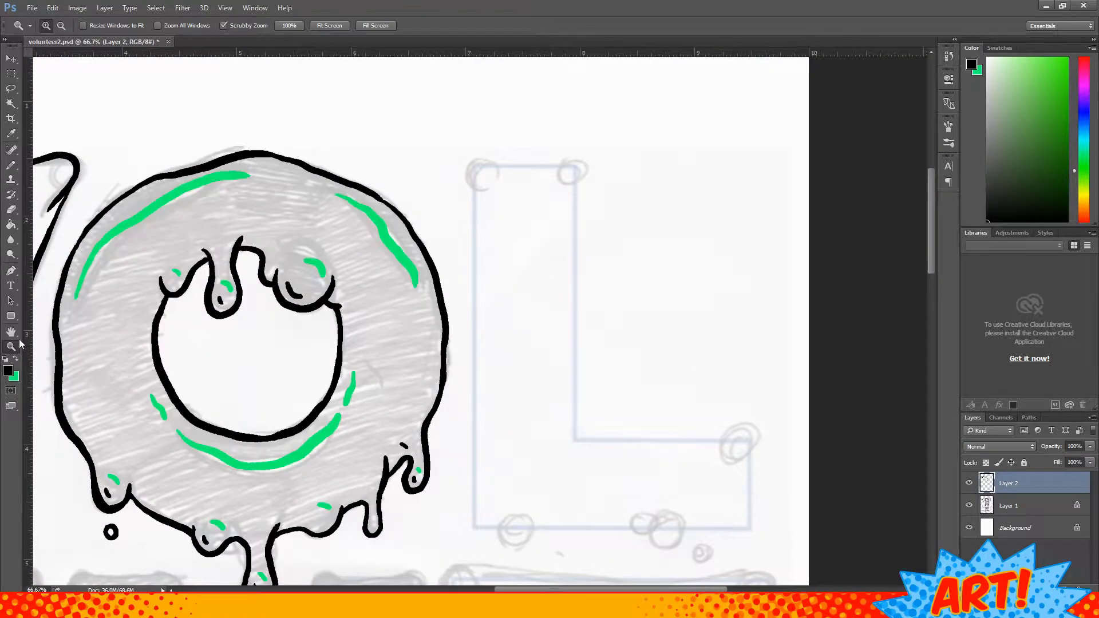
key("h")
left_click_drag(707, 397, 687, 404)
key("b")
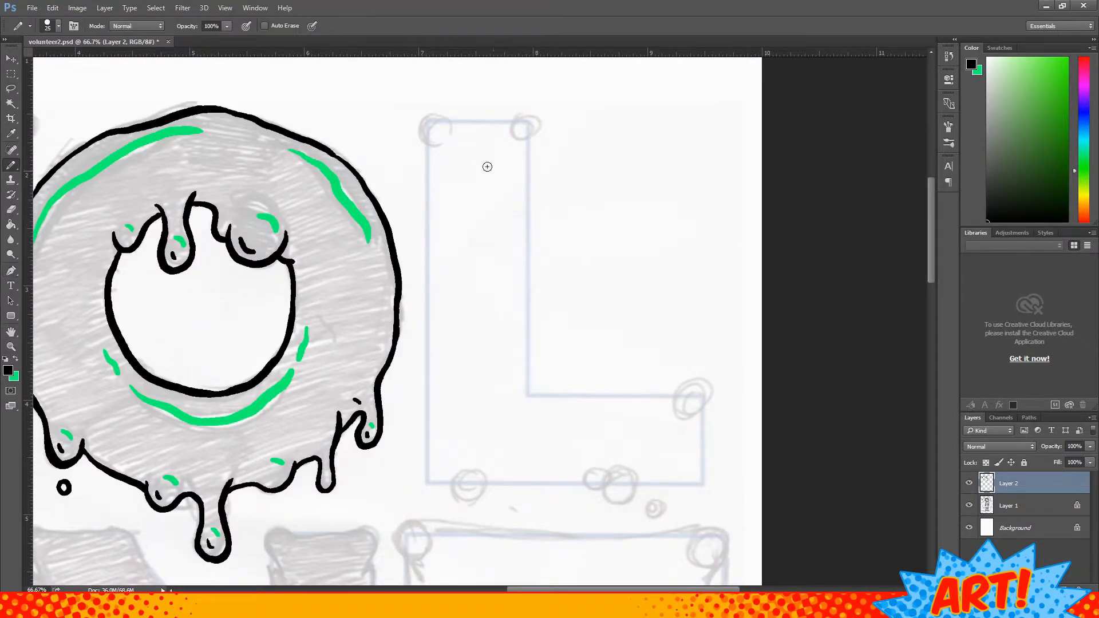
mouse_move(514, 155)
left_mouse_down()
mouse_move(532, 126)
mouse_move(469, 122)
mouse_move(525, 215)
mouse_move(528, 411)
mouse_move(541, 407)
left_mouse_up()
mouse_move(433, 160)
left_mouse_down()
mouse_move(423, 140)
mouse_move(471, 122)
left_mouse_up()
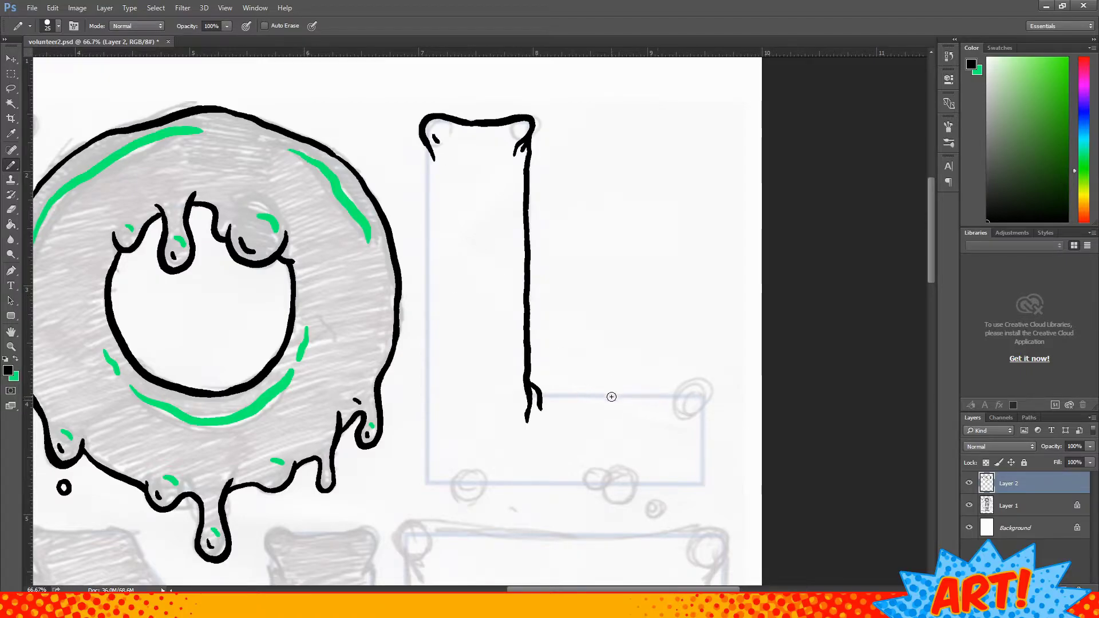
mouse_move(535, 396)
left_mouse_down()
mouse_move(708, 396)
mouse_move(702, 438)
mouse_move(693, 413)
mouse_move(704, 466)
mouse_move(665, 511)
mouse_move(647, 480)
left_mouse_up()
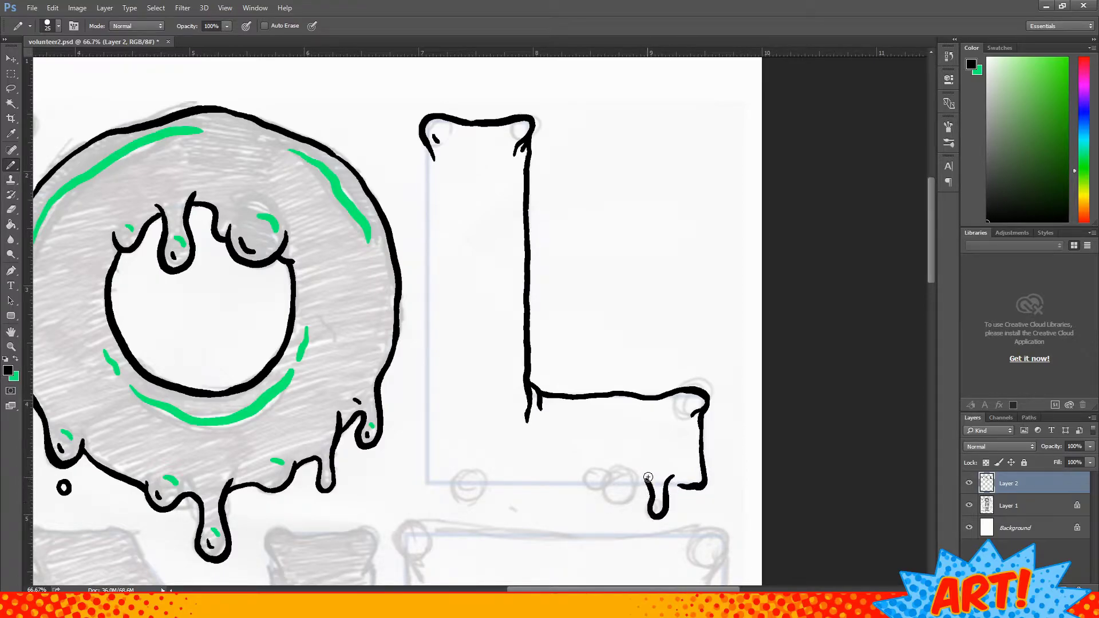
left_click(680, 405)
left_click_drag(652, 425, 694, 453)
- Ink the L's left edge into a drip and add small drip curves in its stem and foot
mouse_move(428, 150)
left_mouse_down()
mouse_move(428, 448)
mouse_move(452, 484)
mouse_move(613, 487)
left_mouse_up()
left_click(461, 485)
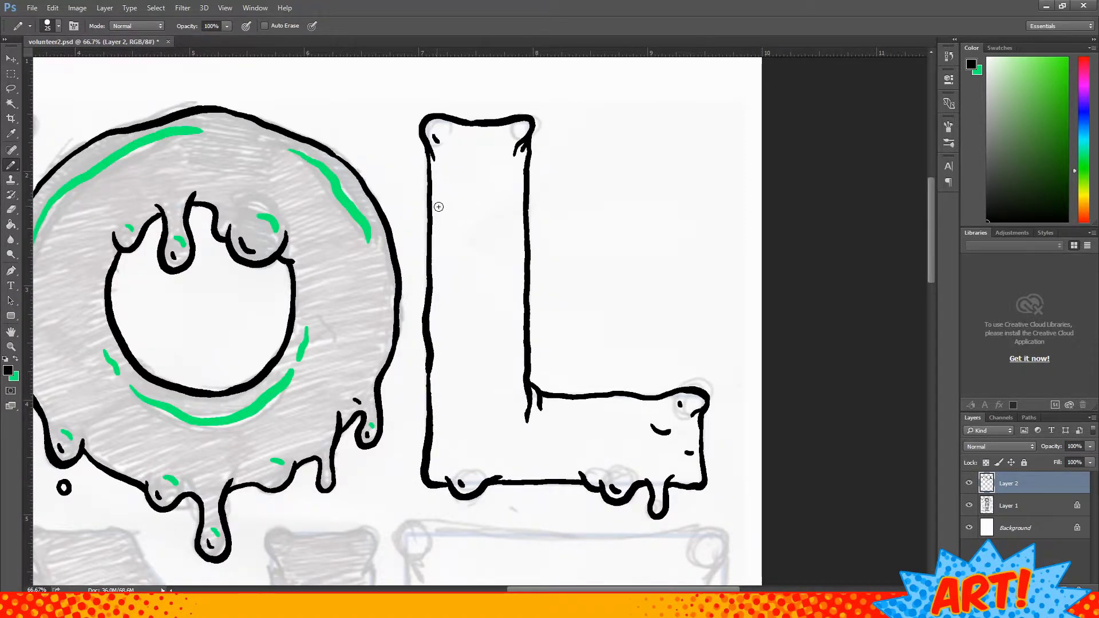
mouse_move(451, 180)
left_mouse_down()
mouse_move(469, 195)
mouse_move(509, 188)
left_mouse_up()
left_click_drag(454, 273, 474, 264)
left_click_drag(475, 339, 509, 331)
left_click_drag(448, 434, 463, 439)
left_click_drag(548, 446, 567, 445)
scroll(258, 400, "down", 2)
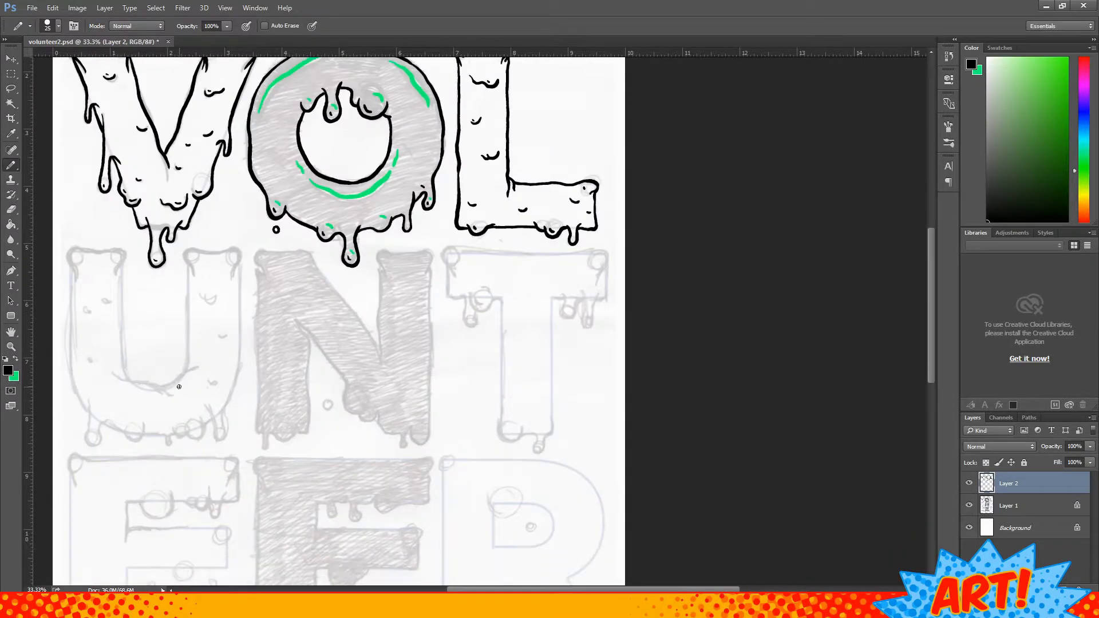
- Zoom to 50% and ink the U's top-left and left side, plus drip bubbles below the V
scroll(175, 386, "up", 1)
key("z")
left_click(159, 441)
scroll(408, 569, "left", 3)
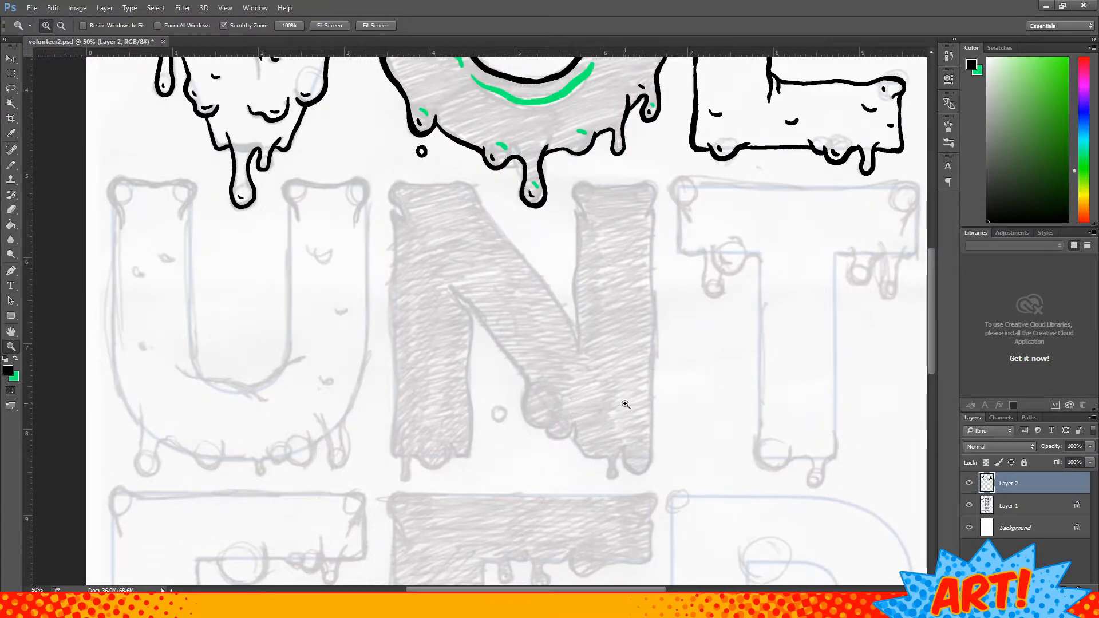
left_click(12, 167)
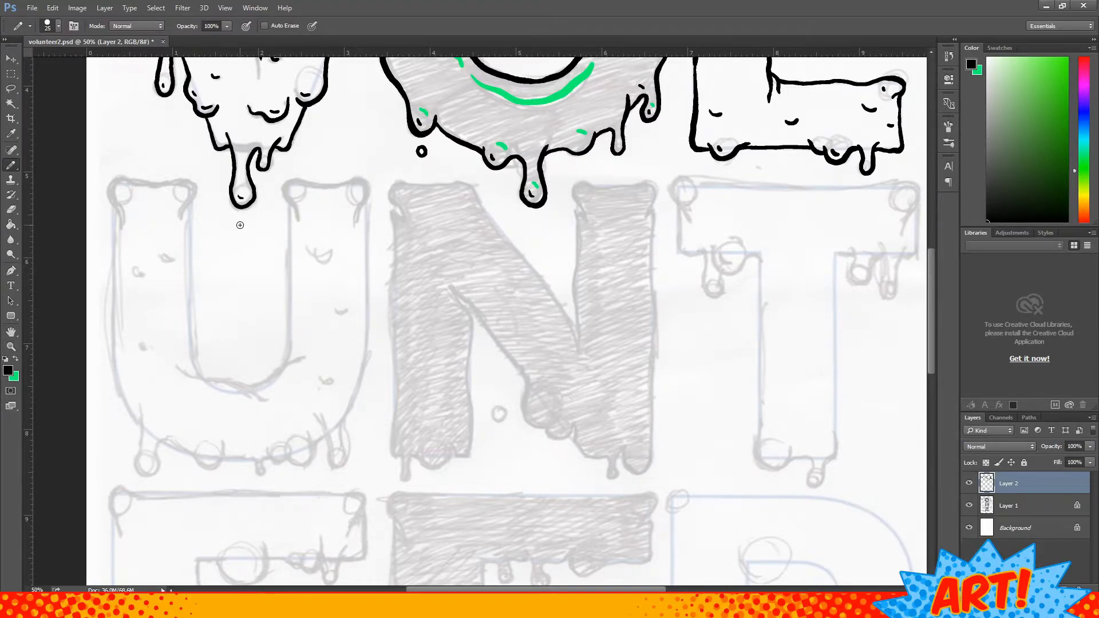
left_click_drag(240, 235, 238, 258)
mouse_move(122, 229)
left_mouse_down()
mouse_move(112, 183)
mouse_move(175, 186)
mouse_move(191, 199)
mouse_move(178, 222)
mouse_move(202, 375)
left_mouse_up()
mouse_move(128, 201)
left_mouse_down()
mouse_move(116, 197)
mouse_move(124, 401)
mouse_move(140, 413)
mouse_move(149, 474)
mouse_move(169, 436)
mouse_move(194, 456)
mouse_move(269, 456)
left_mouse_up()
- Ink the U's inner bottom drip and curl and its right arm, redrawing the inner edge
mouse_move(187, 362)
left_mouse_down()
mouse_move(278, 401)
mouse_move(306, 358)
left_mouse_up()
left_click_drag(209, 392, 220, 397)
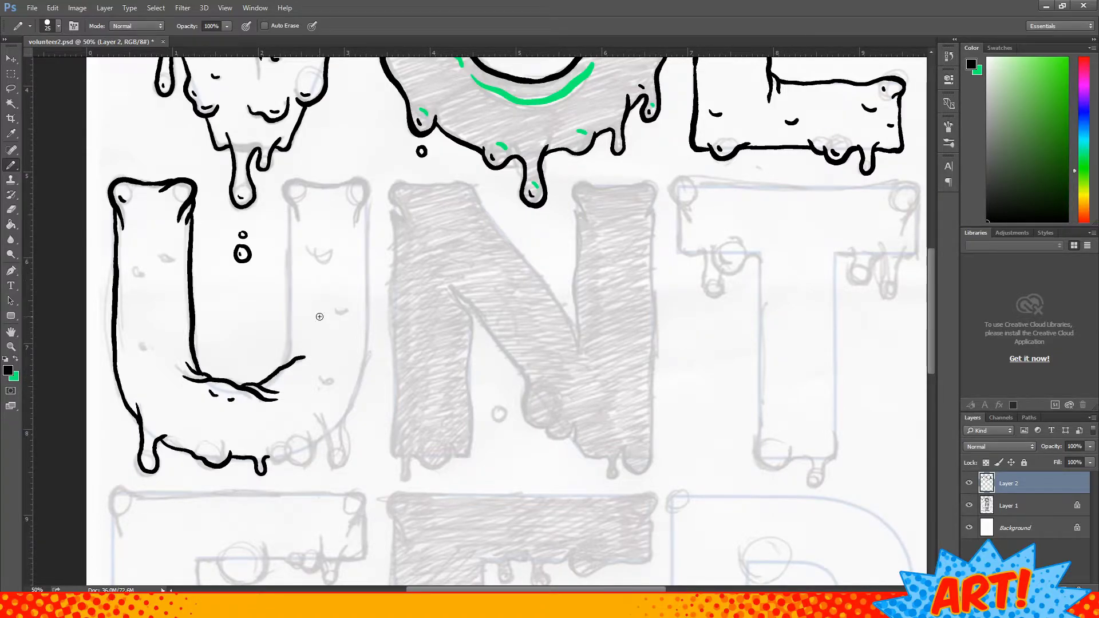
left_click_drag(291, 372, 284, 384)
left_click_drag(210, 391, 222, 396)
mouse_move(298, 220)
left_mouse_down()
mouse_move(365, 229)
mouse_move(363, 362)
left_mouse_up()
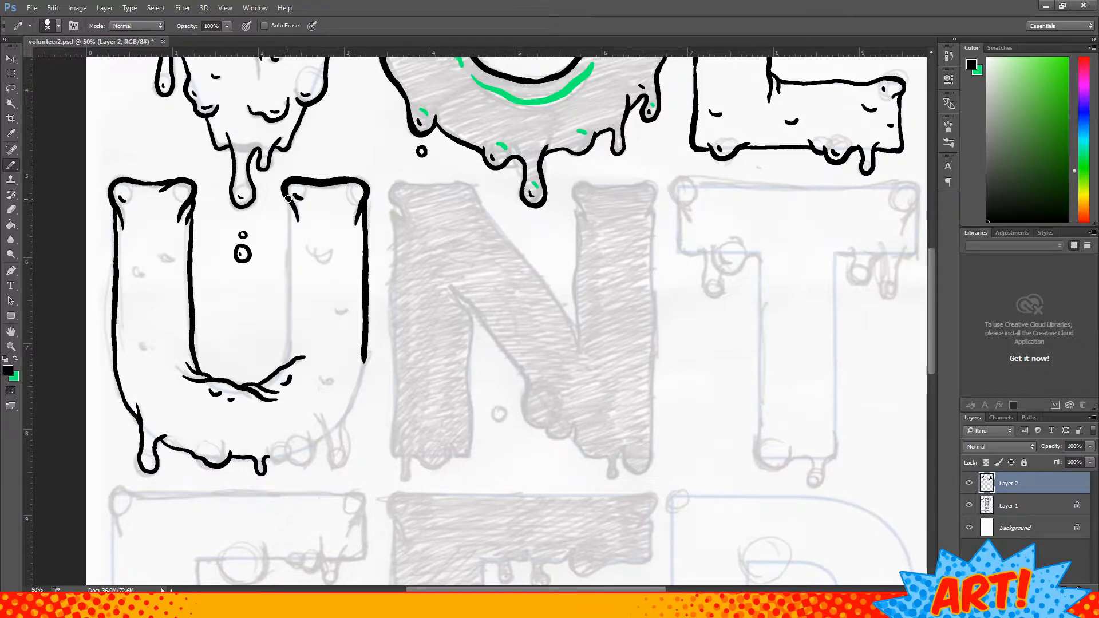
left_click_drag(287, 197, 286, 354)
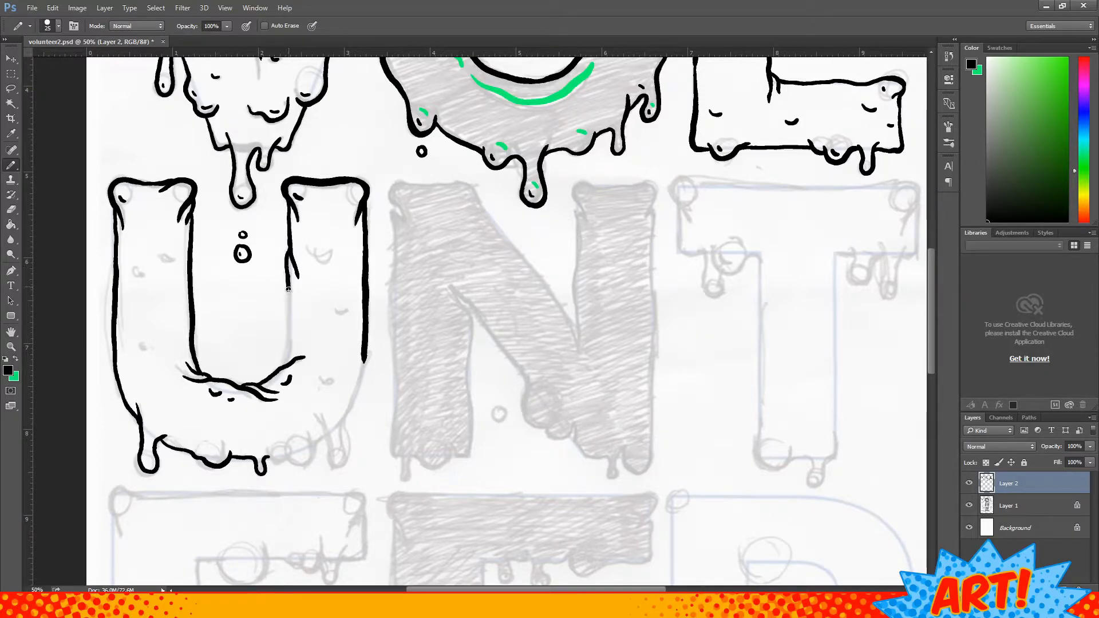
key("ctrl+z")
left_click_drag(289, 246, 282, 363)
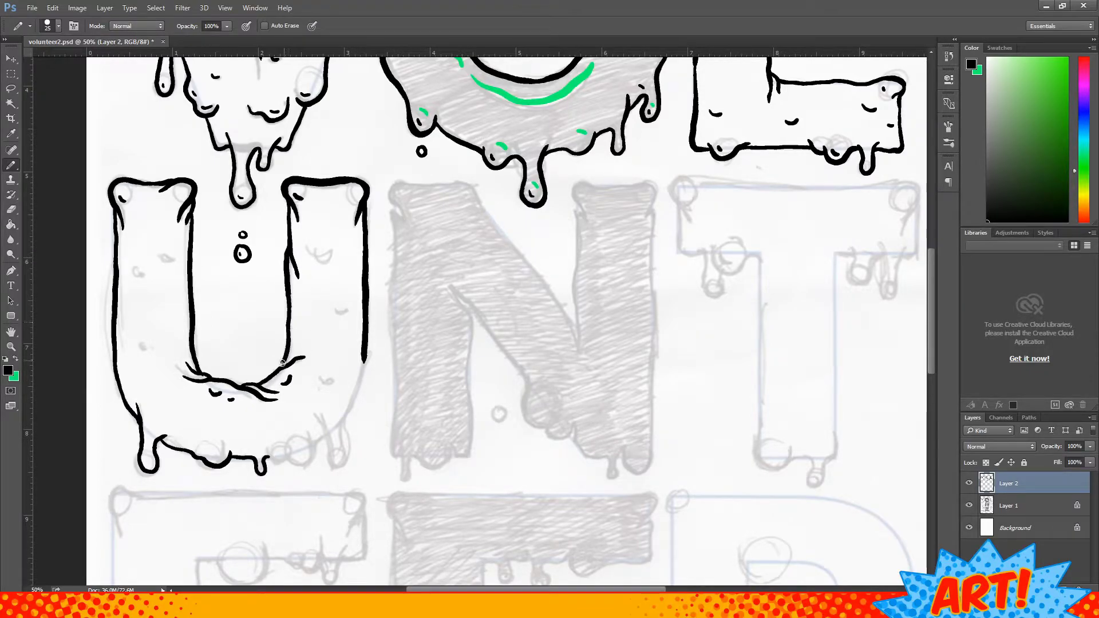
- Add shading marks inside the U, ink its bottom-right drips, and begin the N's top-left outline
mouse_move(159, 253)
left_mouse_down()
mouse_move(172, 261)
mouse_move(159, 276)
left_mouse_up()
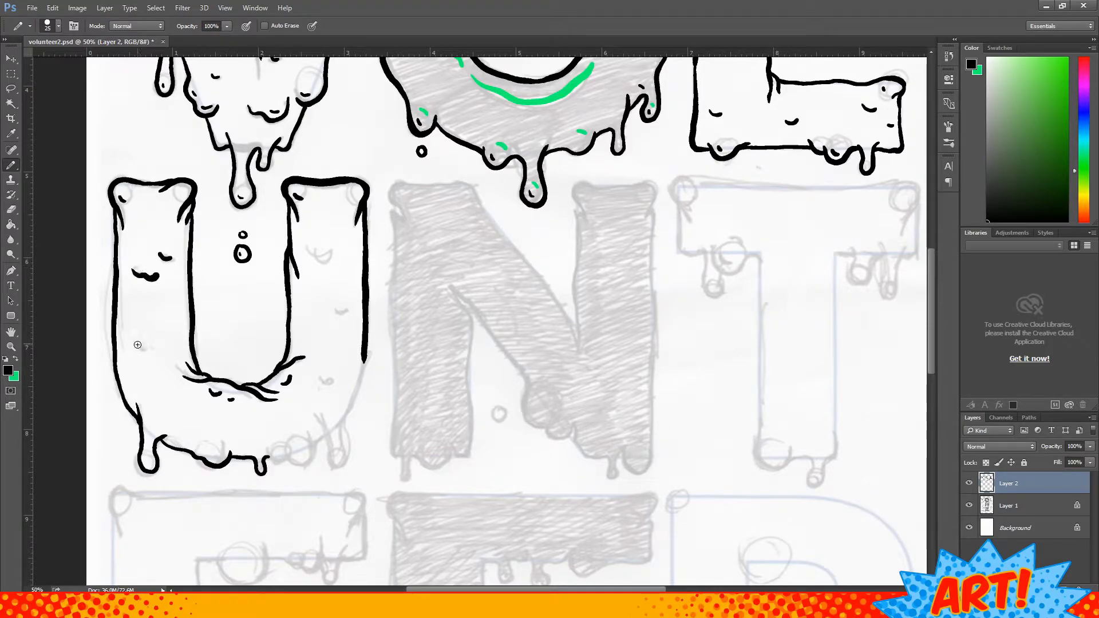
left_click_drag(320, 377, 329, 385)
left_click_drag(306, 249, 345, 253)
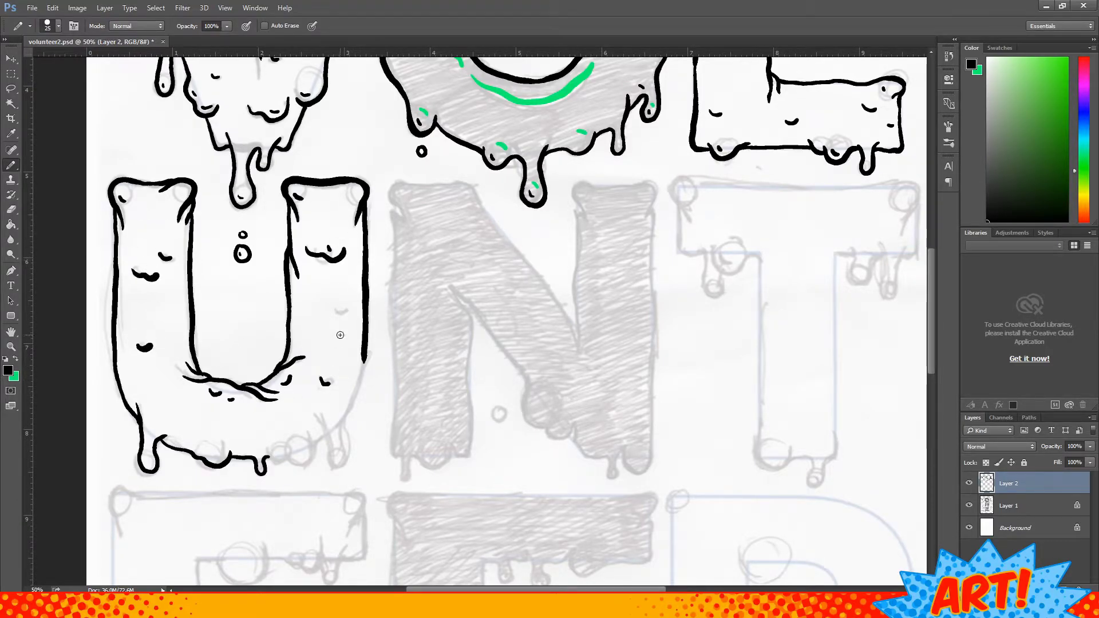
mouse_move(266, 447)
left_mouse_down()
mouse_move(315, 433)
mouse_move(303, 454)
left_mouse_up()
left_click_drag(208, 455, 219, 456)
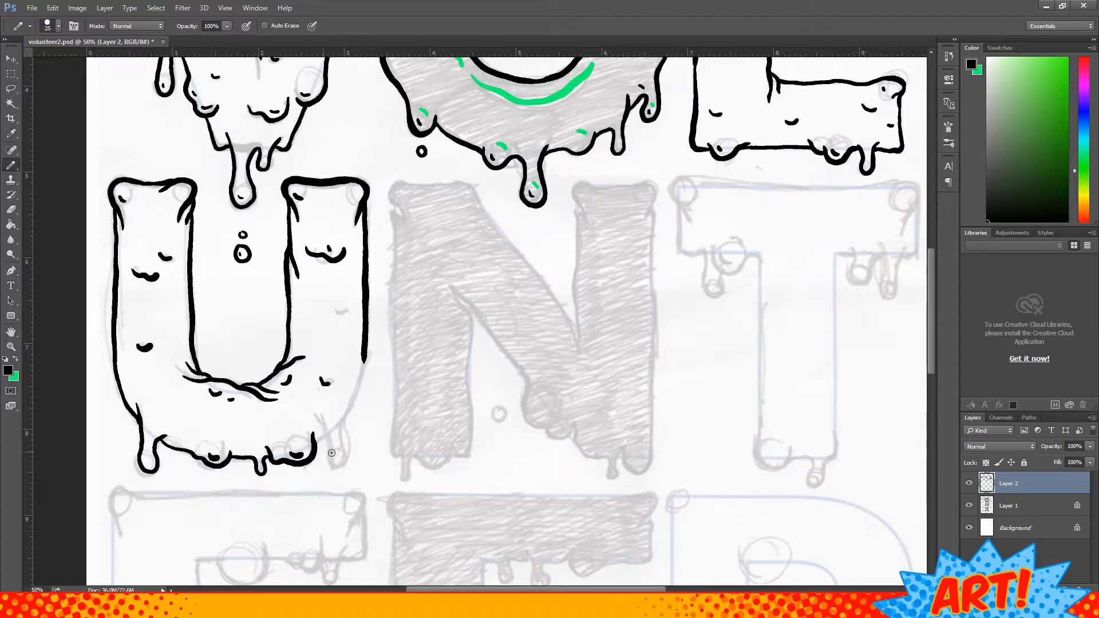
left_click_drag(317, 420, 341, 466)
key("ctrl+z")
mouse_move(318, 421)
left_mouse_down()
mouse_move(353, 407)
mouse_move(365, 359)
left_mouse_up()
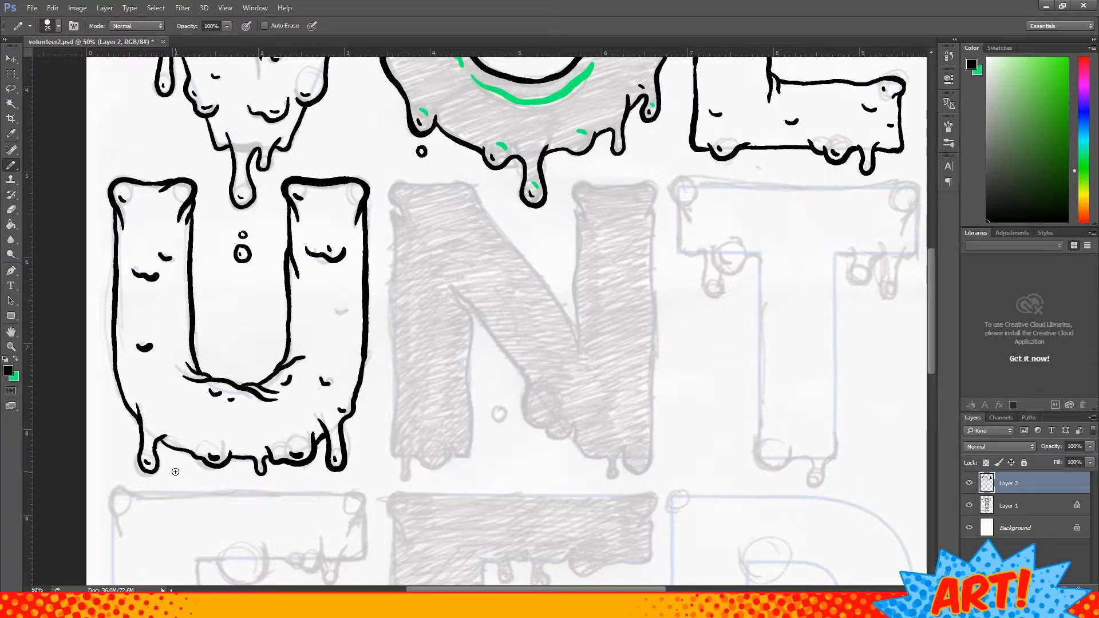
mouse_move(397, 216)
left_mouse_down()
mouse_move(472, 189)
mouse_move(580, 360)
left_mouse_up()
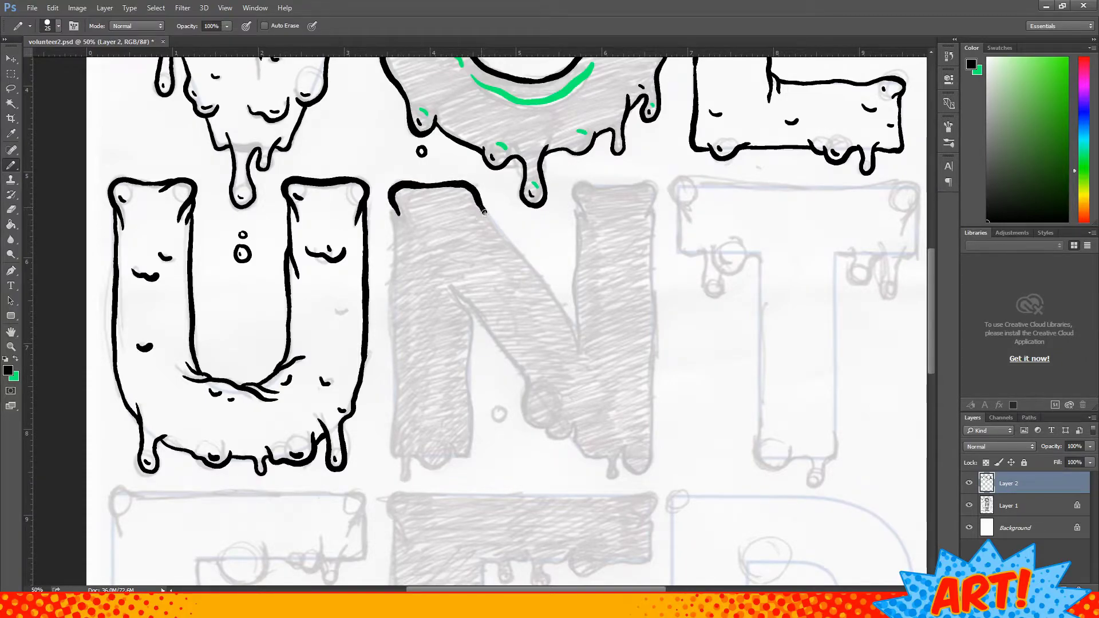
- Ink the N's diagonal and lower drips, redrawing wobbly parts, and add two drip bubbles
mouse_move(390, 201)
left_mouse_down()
mouse_move(409, 478)
mouse_move(411, 444)
mouse_move(454, 452)
mouse_move(478, 324)
left_mouse_up()
key("ctrl+z")
mouse_move(452, 286)
left_mouse_down()
mouse_move(564, 442)
mouse_move(577, 422)
left_mouse_up()
key("e")
key("b")
mouse_move(506, 366)
left_mouse_down()
mouse_move(493, 337)
mouse_move(498, 370)
left_mouse_up()
mouse_move(500, 405)
left_mouse_down()
mouse_move(492, 420)
mouse_move(504, 406)
left_mouse_up()
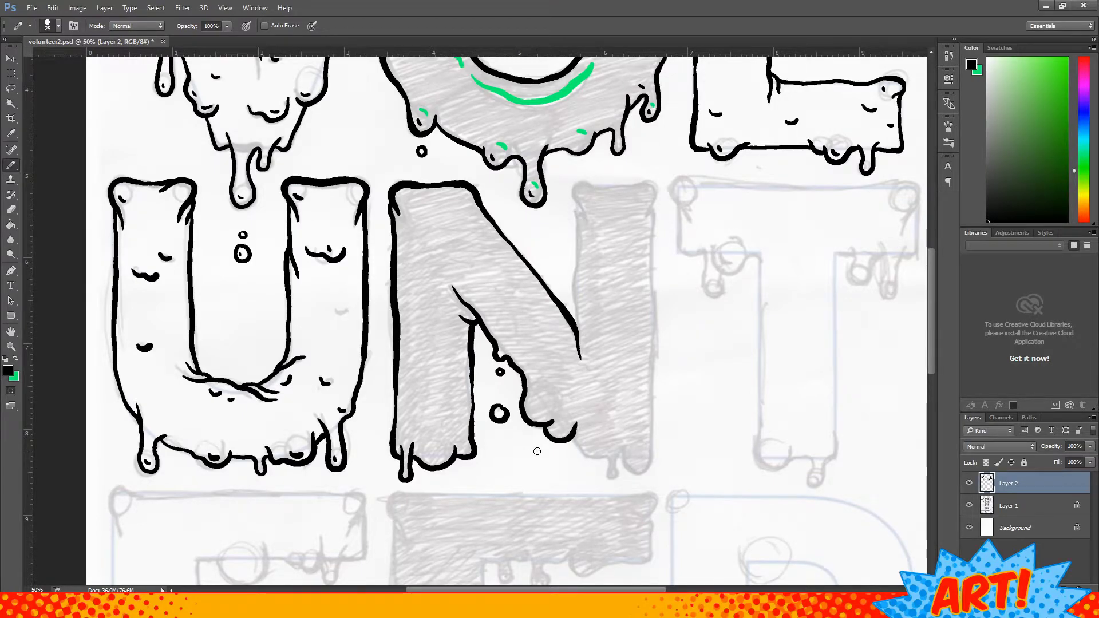
- Outline the N's right stem down to its base and add drips along its bottom
left_click_drag(579, 213, 611, 186)
left_click_drag(611, 184, 646, 220)
mouse_move(578, 213)
left_mouse_down()
mouse_move(570, 309)
mouse_move(585, 333)
left_mouse_up()
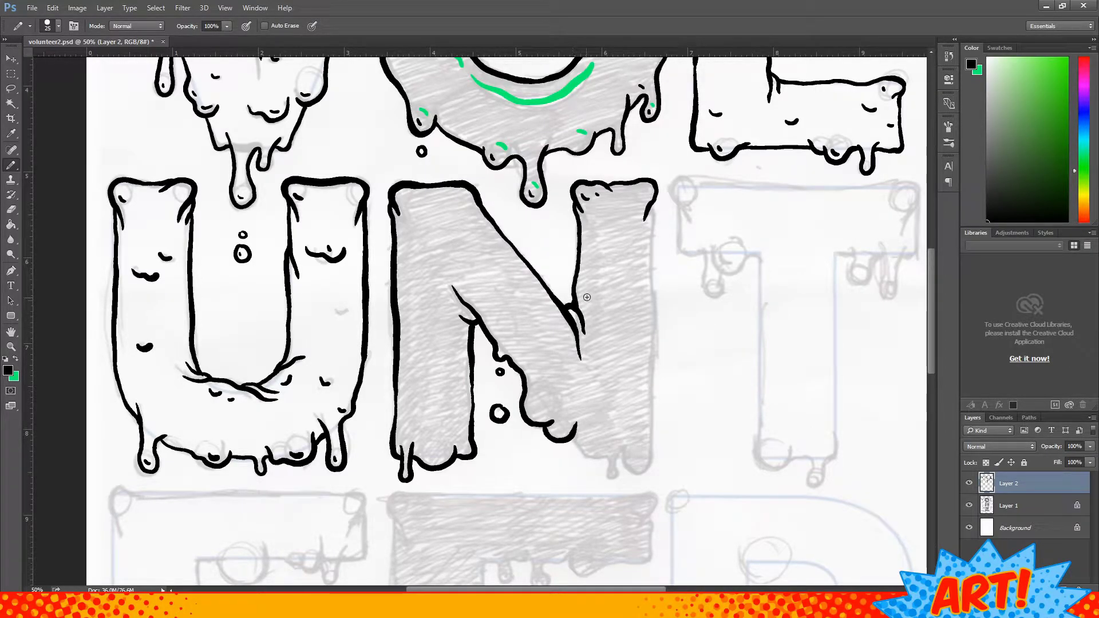
mouse_move(654, 193)
left_mouse_down()
mouse_move(652, 458)
mouse_move(621, 451)
mouse_move(608, 476)
mouse_move(621, 457)
left_mouse_up()
left_click_drag(527, 407, 535, 414)
left_click_drag(554, 426, 564, 435)
left_click_drag(426, 453, 436, 462)
- Switch to green and highlight the N's stem tops, diagonal and inner foot
key("x")
mouse_move(456, 194)
left_mouse_down()
mouse_move(468, 203)
mouse_move(448, 194)
left_mouse_up()
left_click_drag(621, 193, 647, 191)
left_click(600, 191)
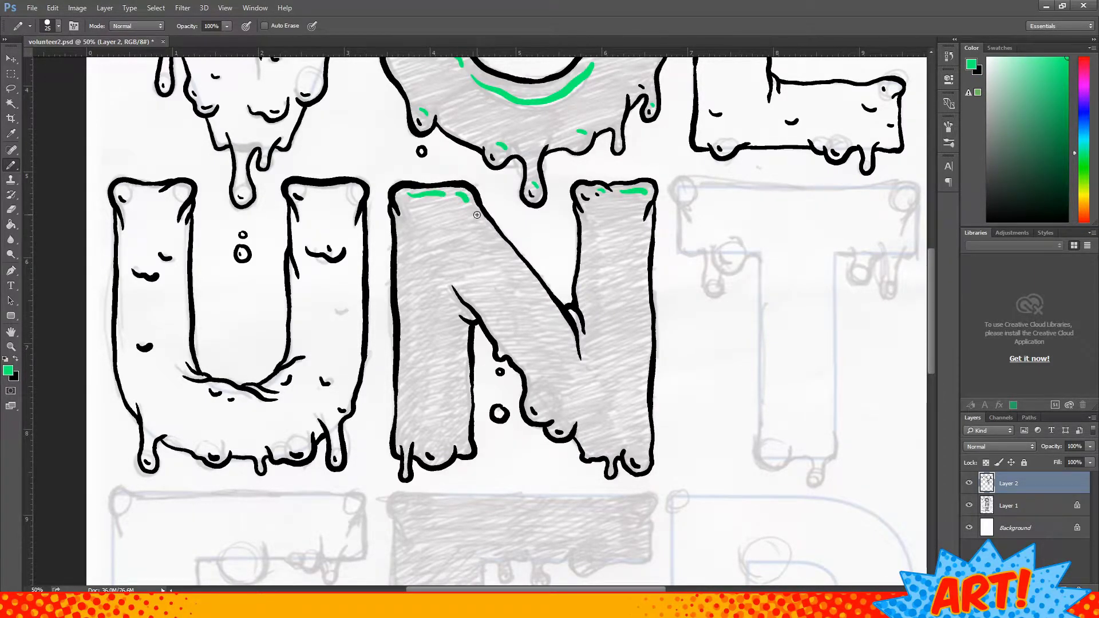
left_click_drag(478, 218, 570, 350)
left_click_drag(637, 447, 645, 456)
left_click_drag(565, 420, 567, 425)
left_click_drag(539, 391, 551, 404)
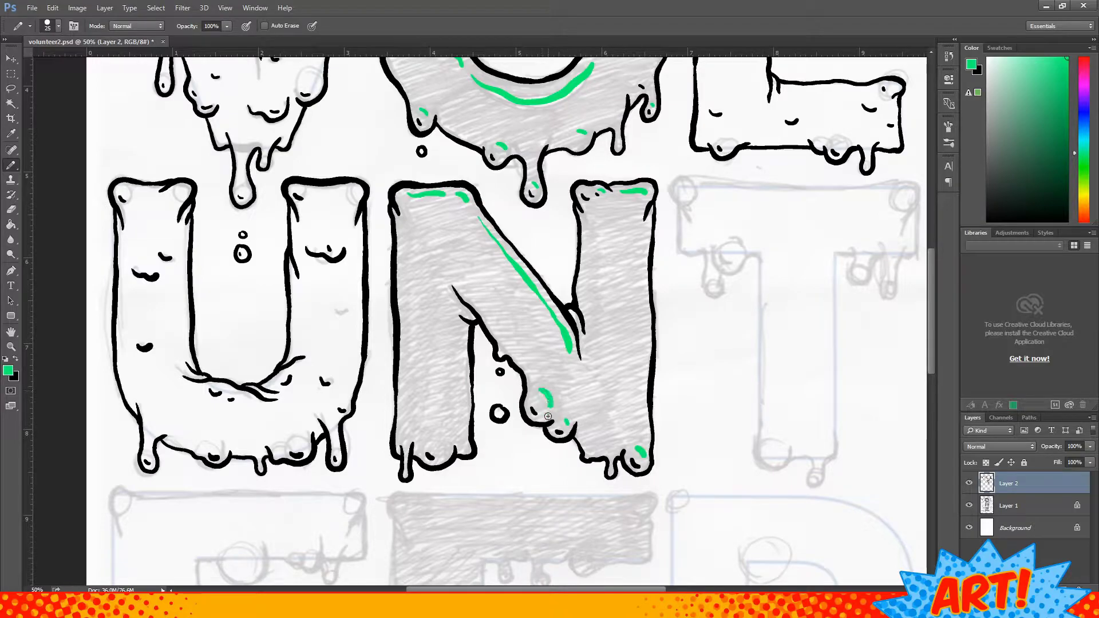
scroll(632, 332, "up", 5)
scroll(632, 333, "down", 4)
- Add green highlight strokes and dabs along the N's left and right stems
left_click(639, 256)
left_click_drag(640, 258, 643, 383)
left_click_drag(438, 465, 448, 478)
left_click(421, 377)
left_click_drag(445, 408, 450, 413)
left_click_drag(448, 301, 453, 304)
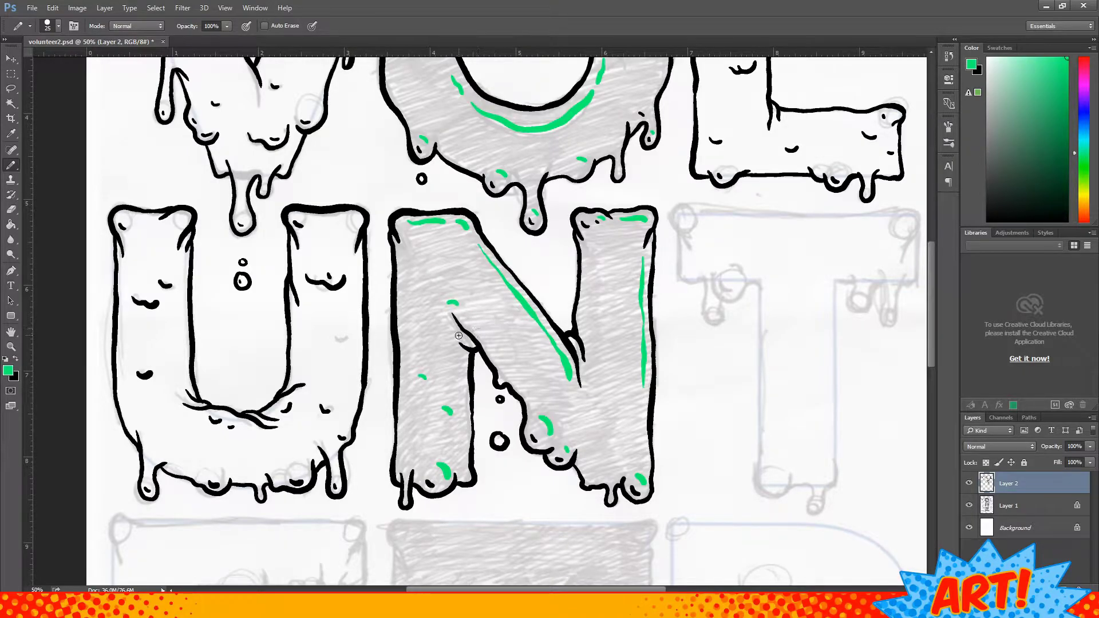
left_click(601, 275)
left_click(608, 411)
scroll(629, 435, "up", 5)
left_click(620, 443)
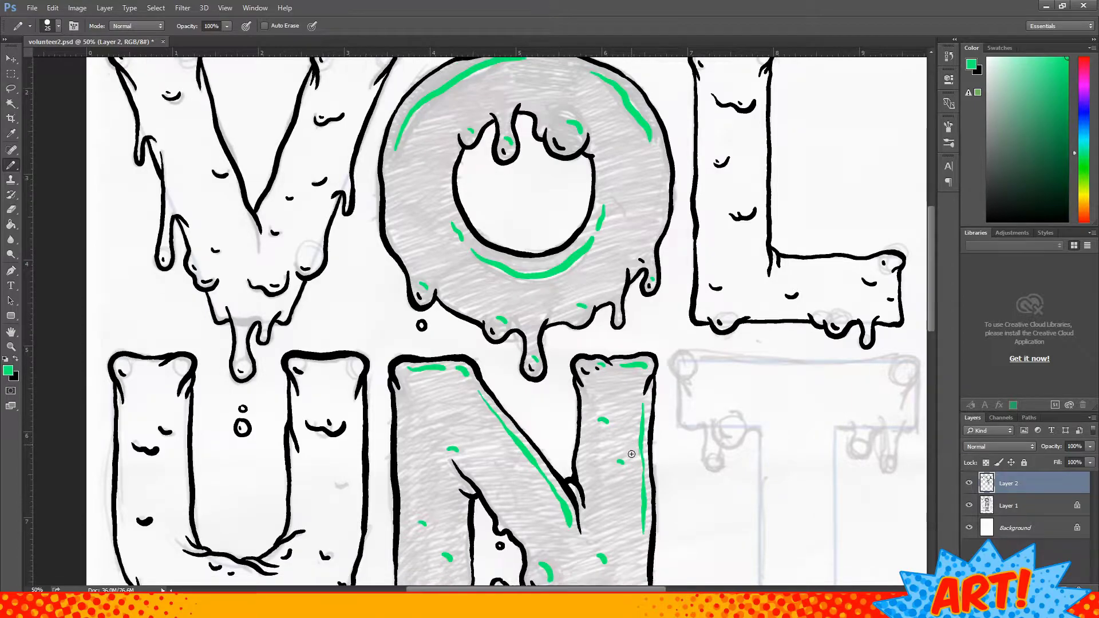
scroll(633, 447, "down", 2)
- Add green highlights to the O and more strokes down the N's left stem
left_click_drag(443, 119, 452, 160)
left_click_drag(655, 92, 660, 143)
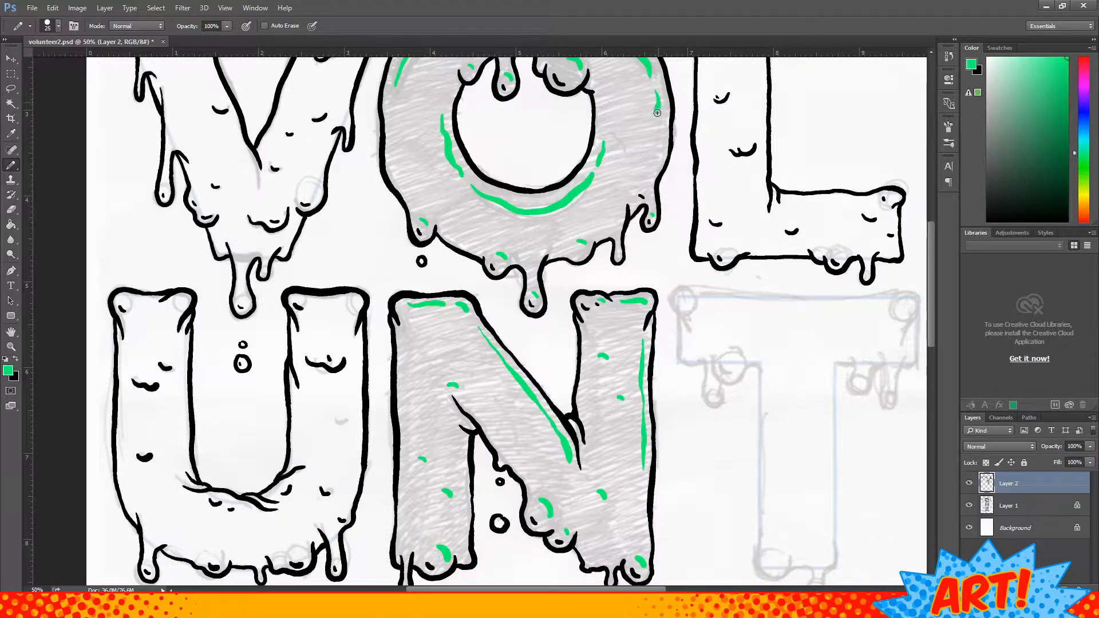
scroll(636, 282, "up", 2)
scroll(639, 278, "down", 8)
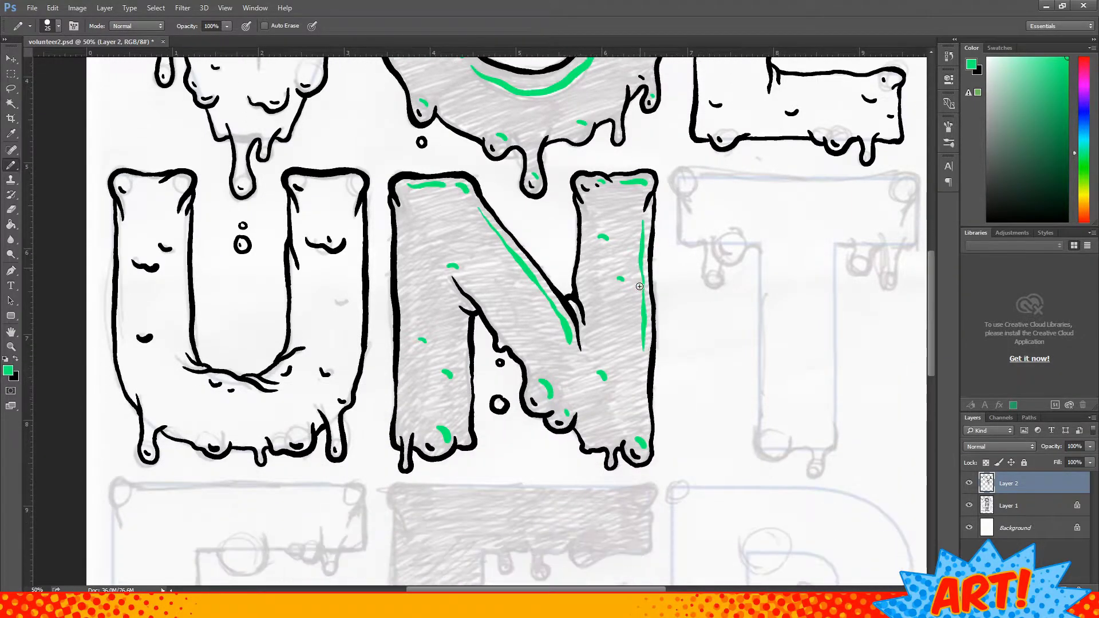
left_click_drag(459, 265, 461, 328)
left_click_drag(461, 352, 461, 377)
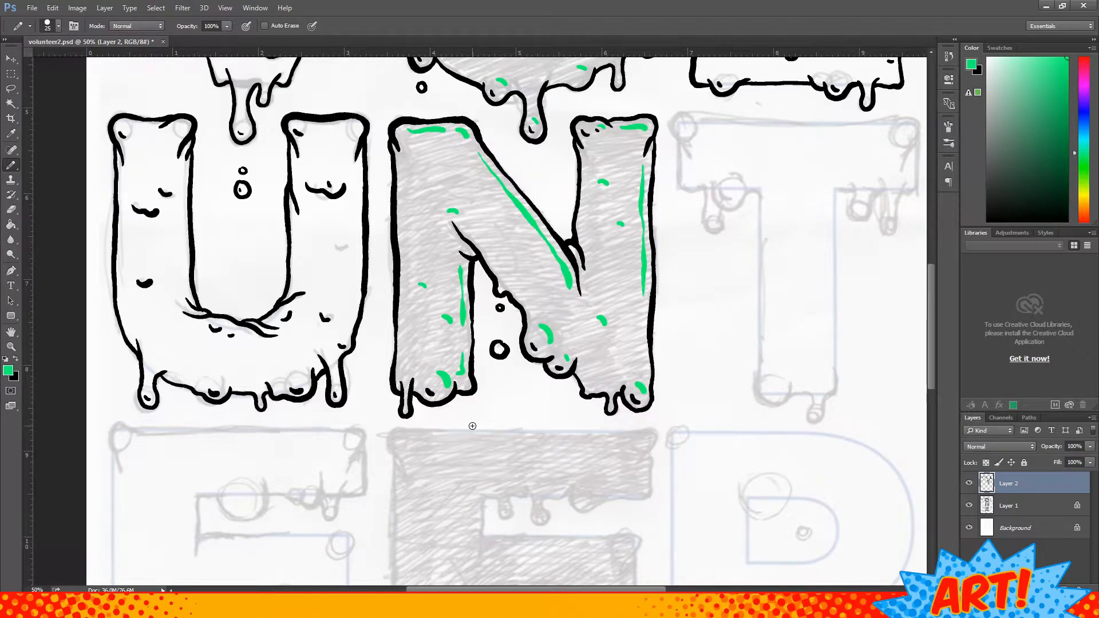
scroll(693, 385, "up", 2)
scroll(657, 585, "right", 5)
- Return to black and ink the T's top-left corner, stem and bottom drip curl
key("x")
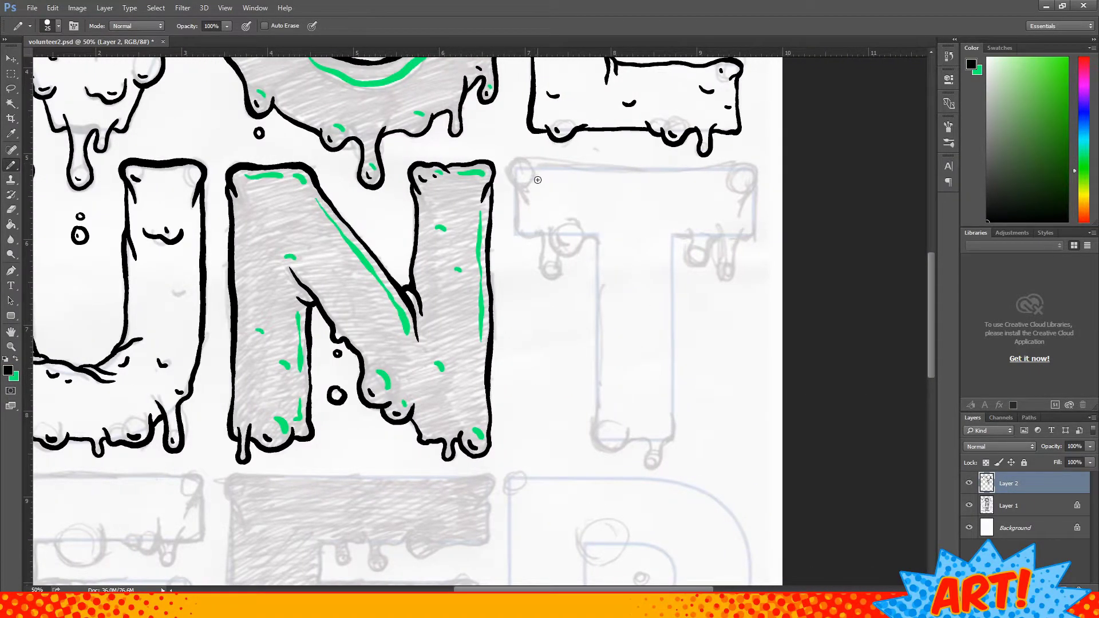
mouse_move(599, 169)
left_mouse_down()
mouse_move(516, 222)
mouse_move(544, 241)
left_mouse_up()
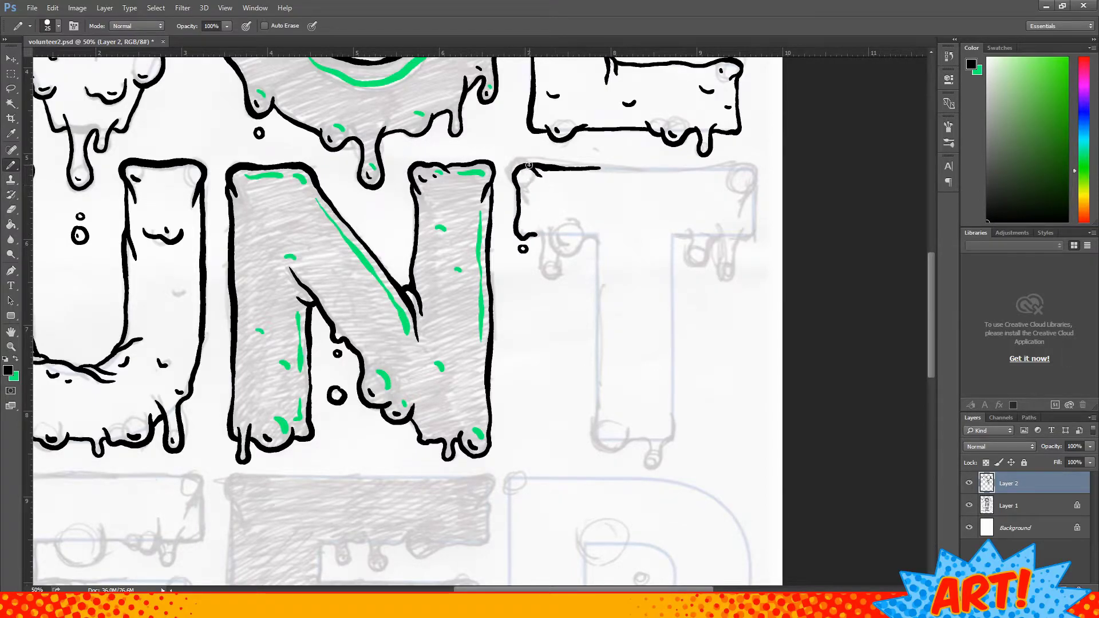
mouse_move(534, 227)
left_mouse_down()
mouse_move(553, 246)
mouse_move(590, 237)
left_mouse_up()
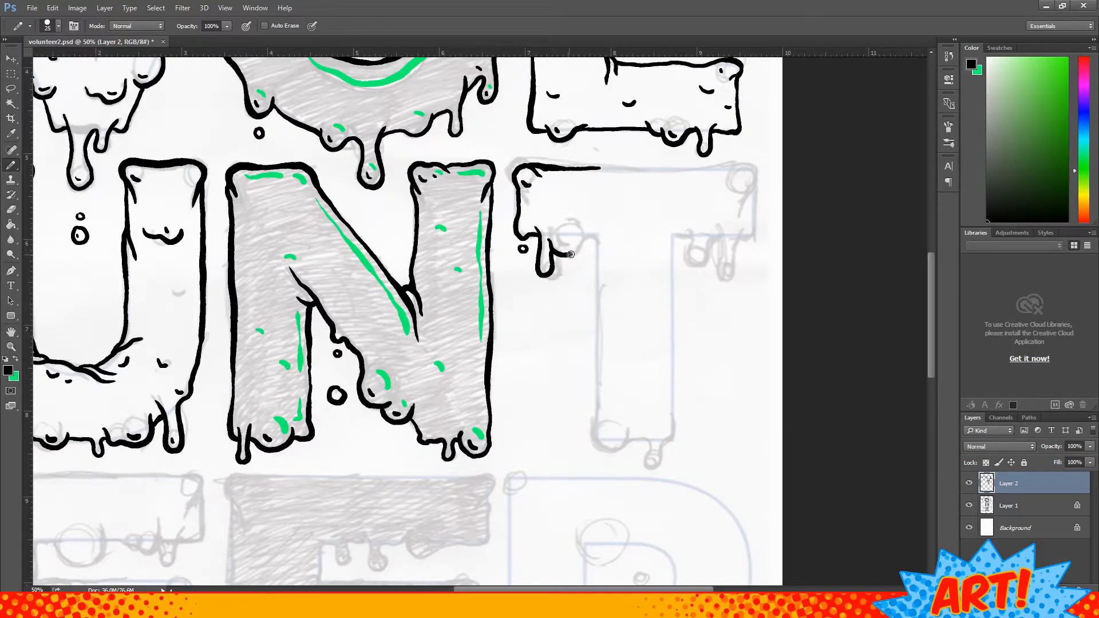
key("ctrl+z")
mouse_move(590, 238)
left_mouse_down()
mouse_move(610, 272)
mouse_move(598, 412)
left_mouse_up()
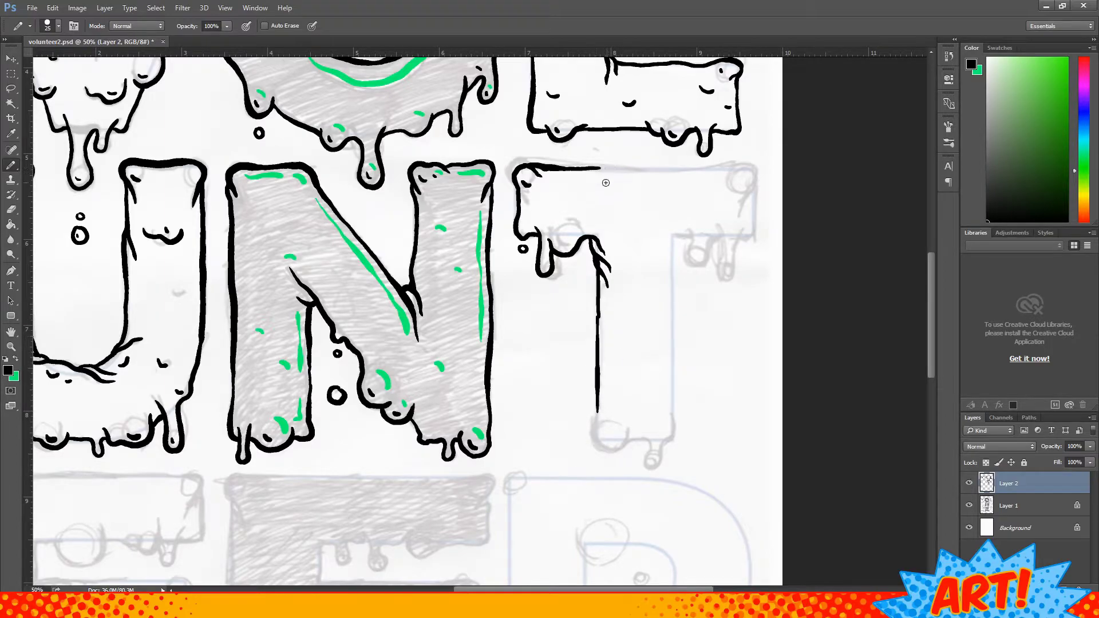
key("ctrl+alt+z")
key("ctrl+alt+z")
key("ctrl+shift+z")
key("ctrl+shift+z")
key("ctrl+alt+z")
key("ctrl+alt+z")
key("ctrl+alt+z")
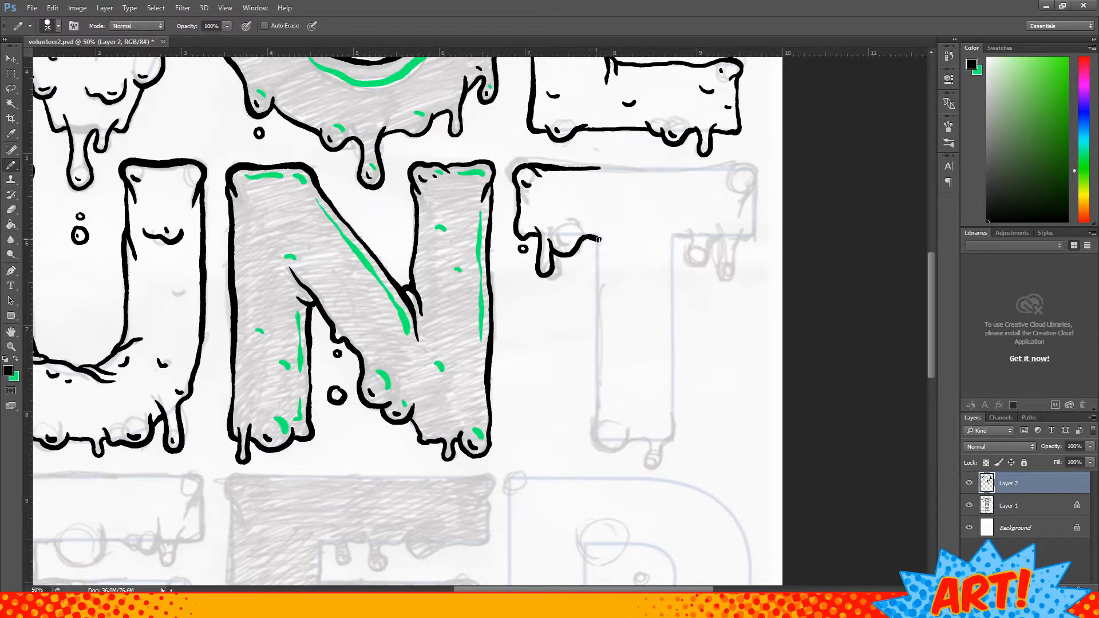
left_click_drag(597, 245, 658, 425)
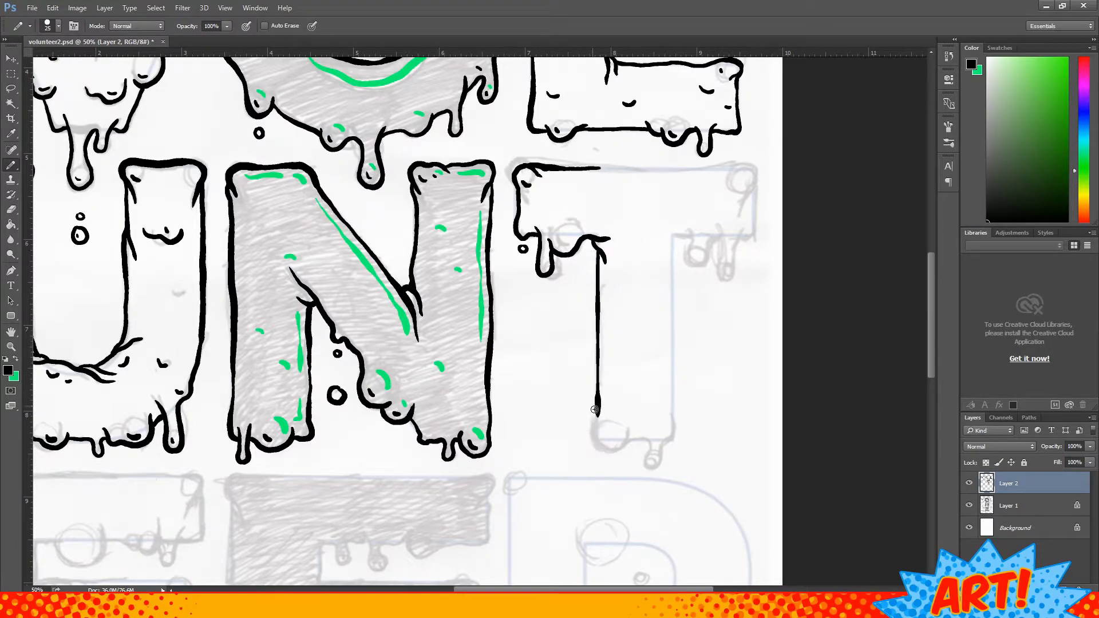
left_click_drag(646, 441, 663, 461)
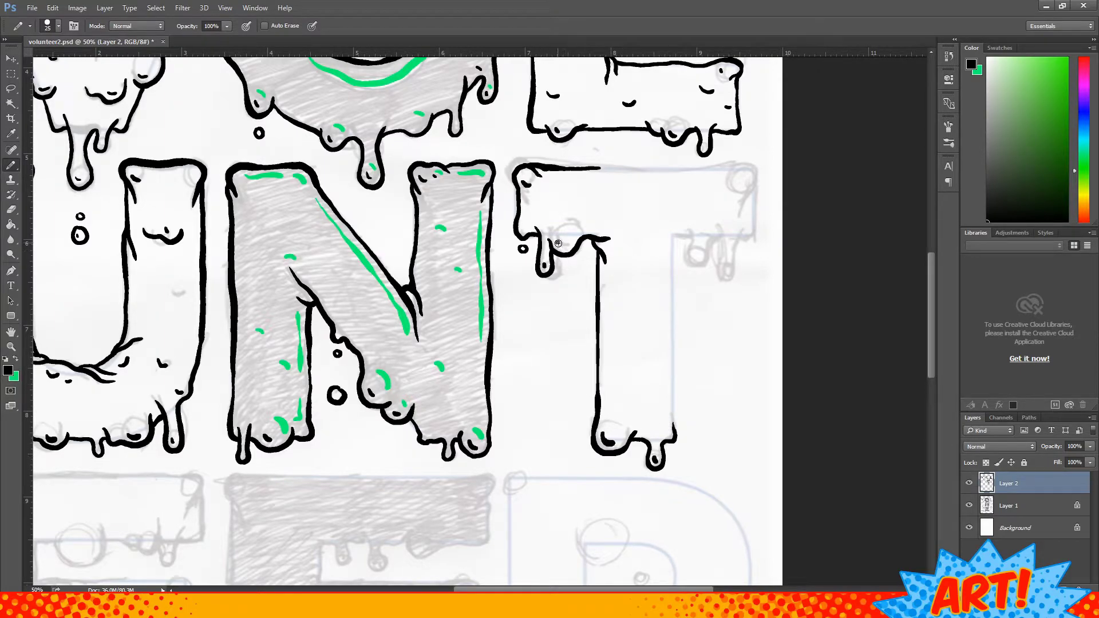
- Ink the T's right edge and top extension, plus wavy drip marks in its arm and stem
mouse_move(659, 238)
left_mouse_down()
mouse_move(734, 279)
mouse_move(739, 229)
left_mouse_up()
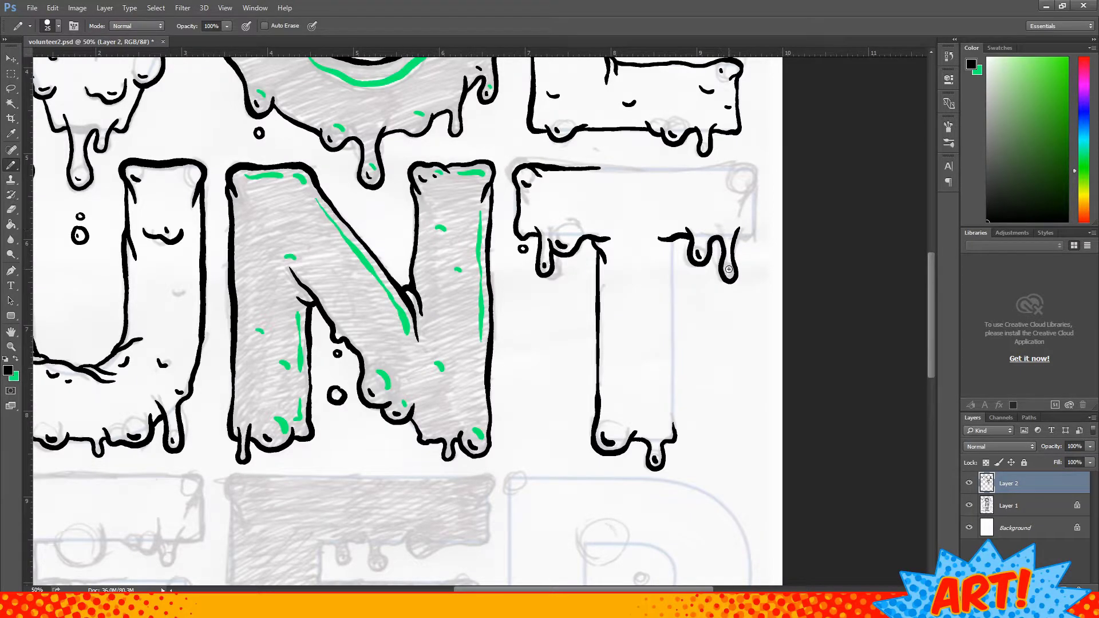
left_click_drag(618, 164, 753, 189)
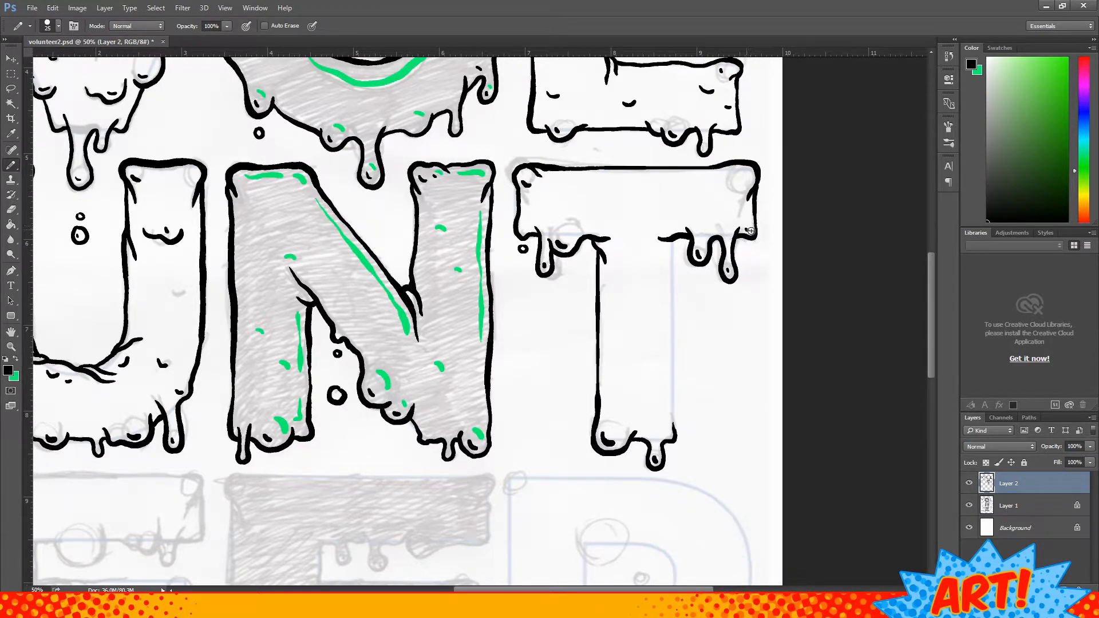
left_click_drag(672, 250, 673, 424)
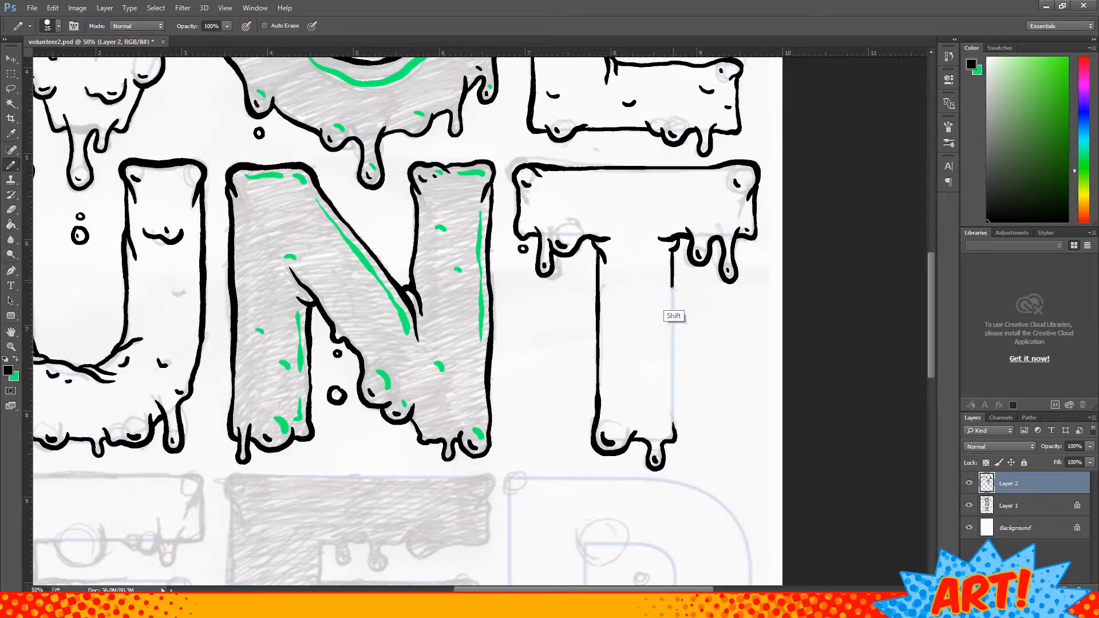
left_click_drag(620, 252, 656, 256)
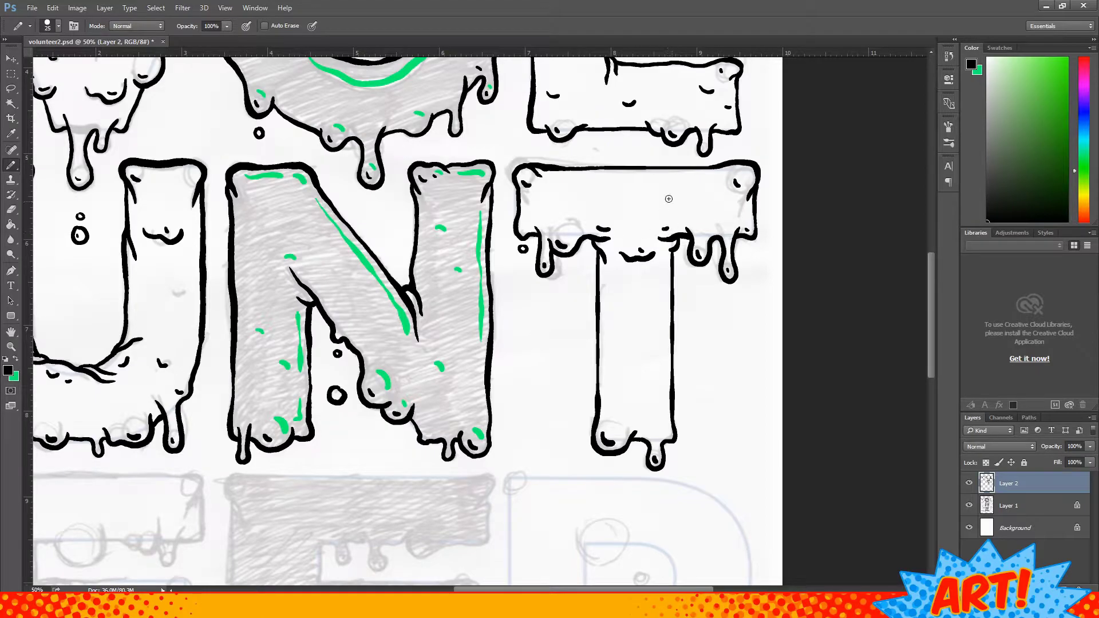
left_click_drag(659, 206, 679, 202)
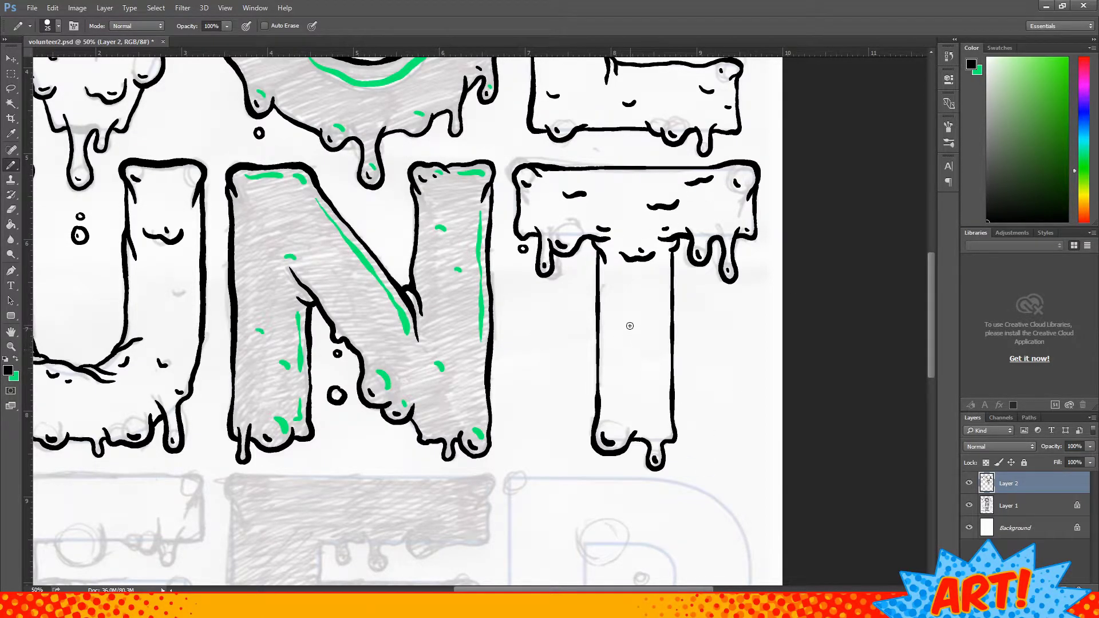
left_click_drag(625, 299, 657, 287)
left_click_drag(641, 395, 661, 405)
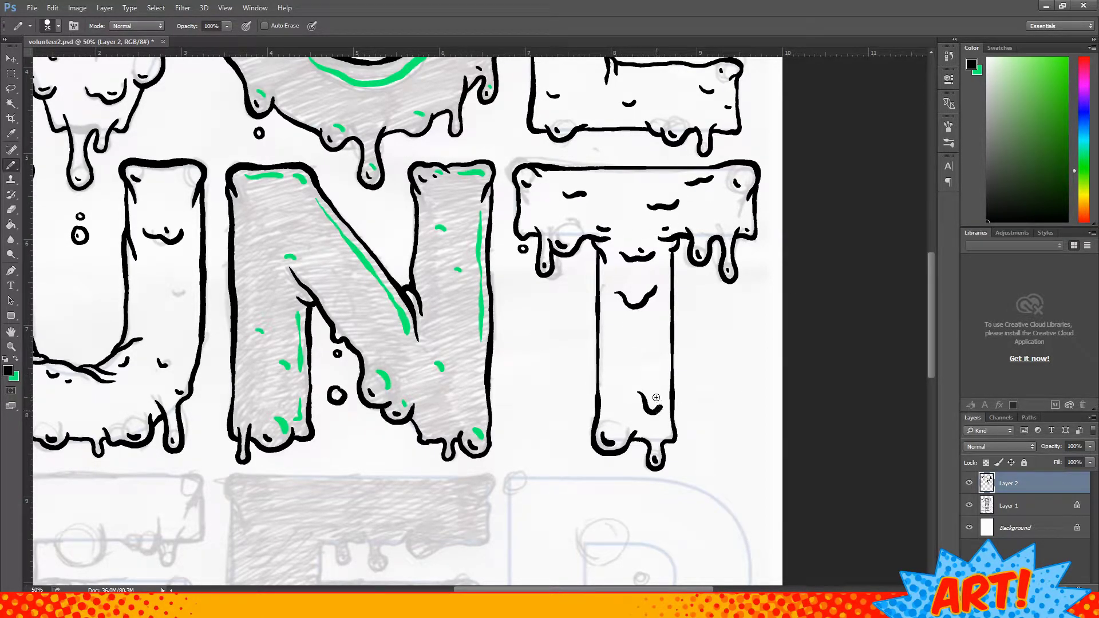
left_click_drag(619, 361, 639, 359)
scroll(372, 269, "up", 4)
scroll(577, 249, "up", 1)
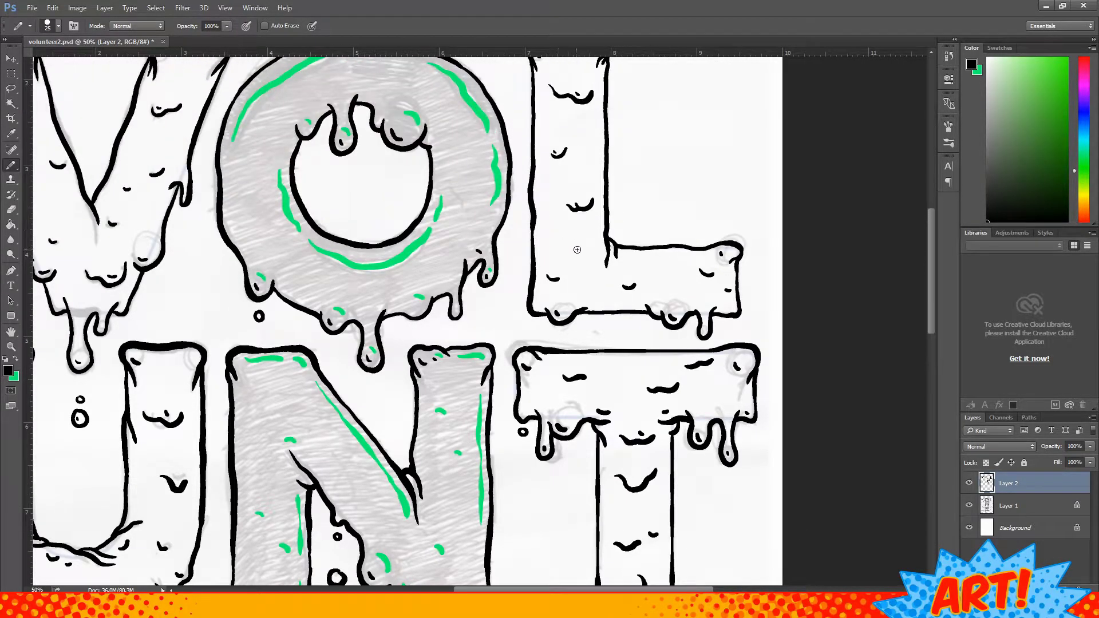
scroll(583, 268, "down", 1)
scroll(579, 309, "down", 6)
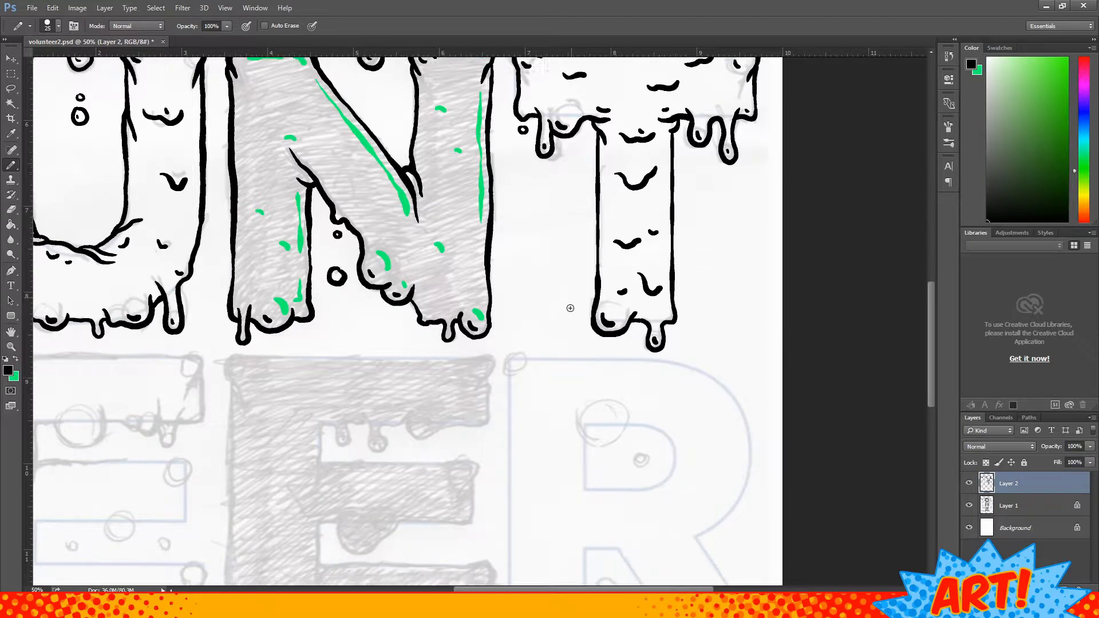
scroll(566, 321, "down", 5)
scroll(544, 395, "left", 3)
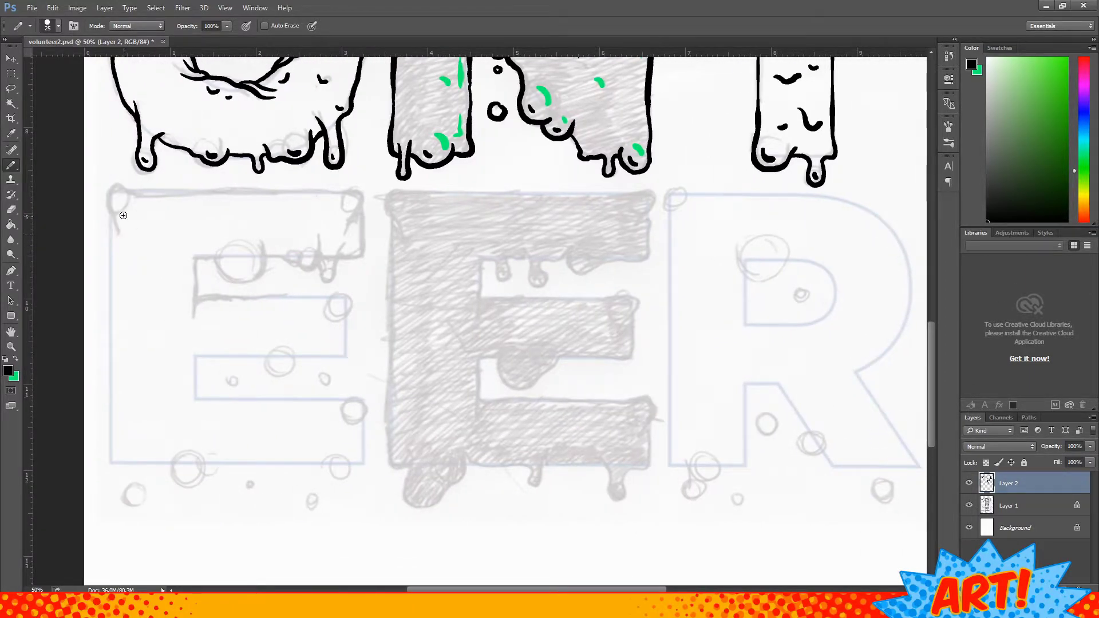
- Ink the first E's top bar with drips, the middle arm's top edge and long left edge
mouse_move(118, 244)
left_mouse_down()
mouse_move(110, 215)
mouse_move(134, 191)
mouse_move(334, 193)
mouse_move(358, 212)
left_mouse_up()
key("e")
key("b")
mouse_move(353, 210)
left_mouse_down()
mouse_move(362, 209)
mouse_move(324, 275)
left_mouse_up()
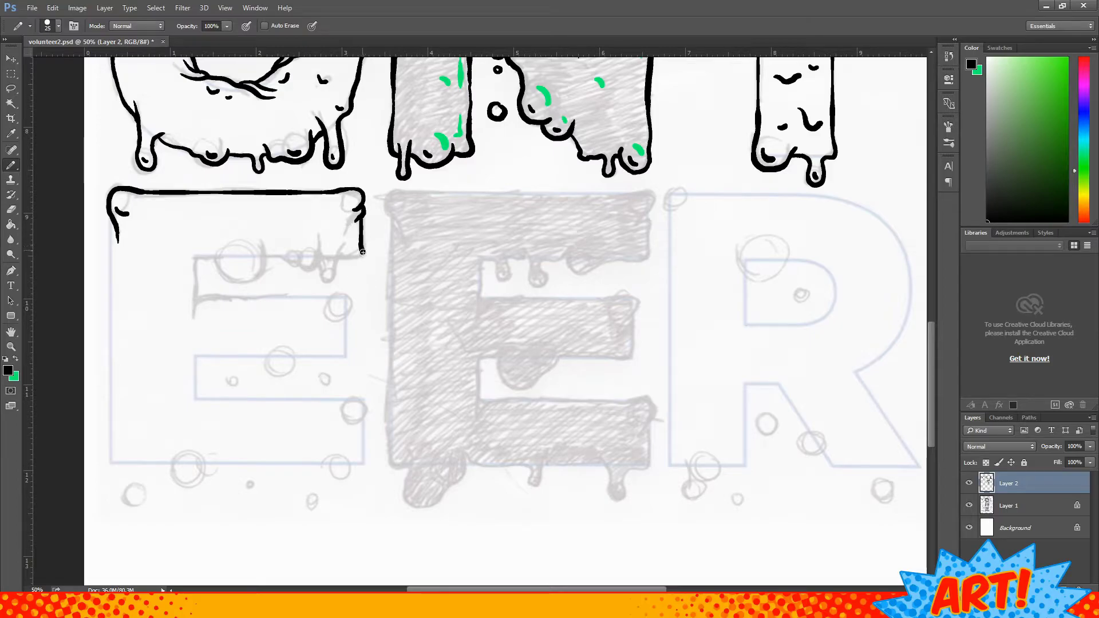
mouse_move(321, 262)
left_mouse_down()
mouse_move(265, 256)
mouse_move(322, 257)
left_mouse_up()
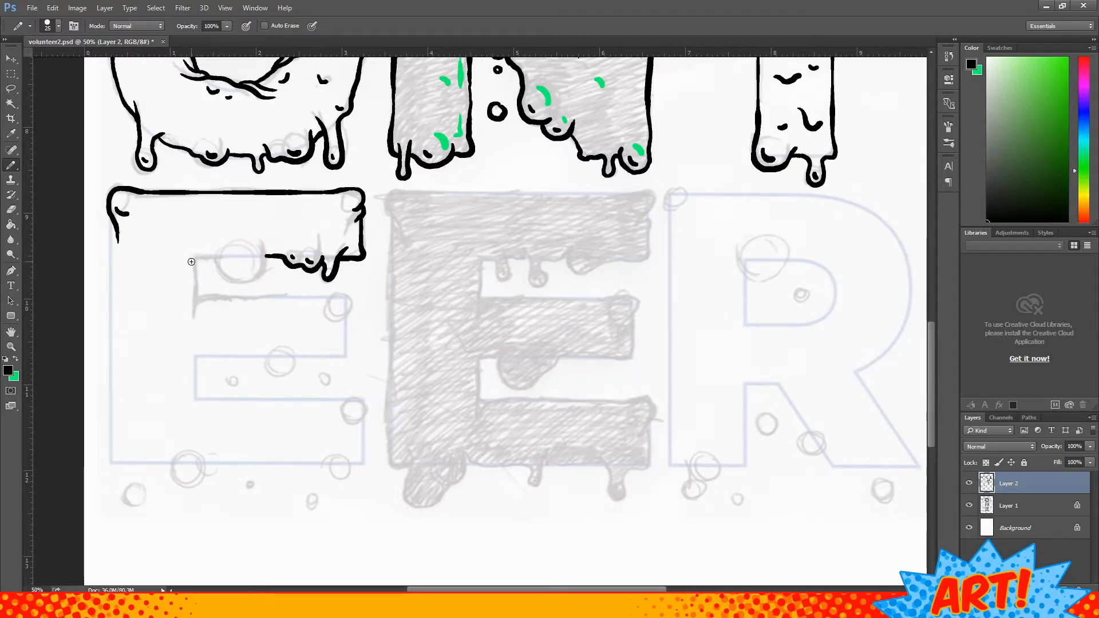
mouse_move(184, 262)
left_mouse_down()
mouse_move(216, 258)
mouse_move(198, 316)
mouse_move(247, 298)
left_mouse_up()
mouse_move(266, 252)
left_mouse_down()
mouse_move(203, 258)
mouse_move(237, 275)
left_mouse_up()
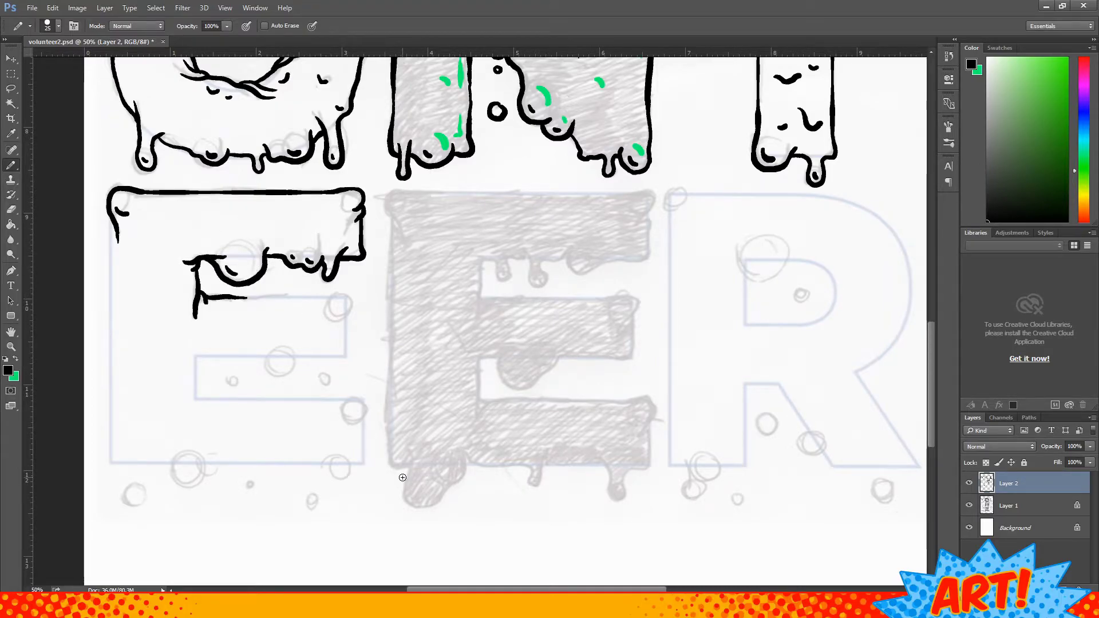
left_click_drag(252, 297, 343, 357)
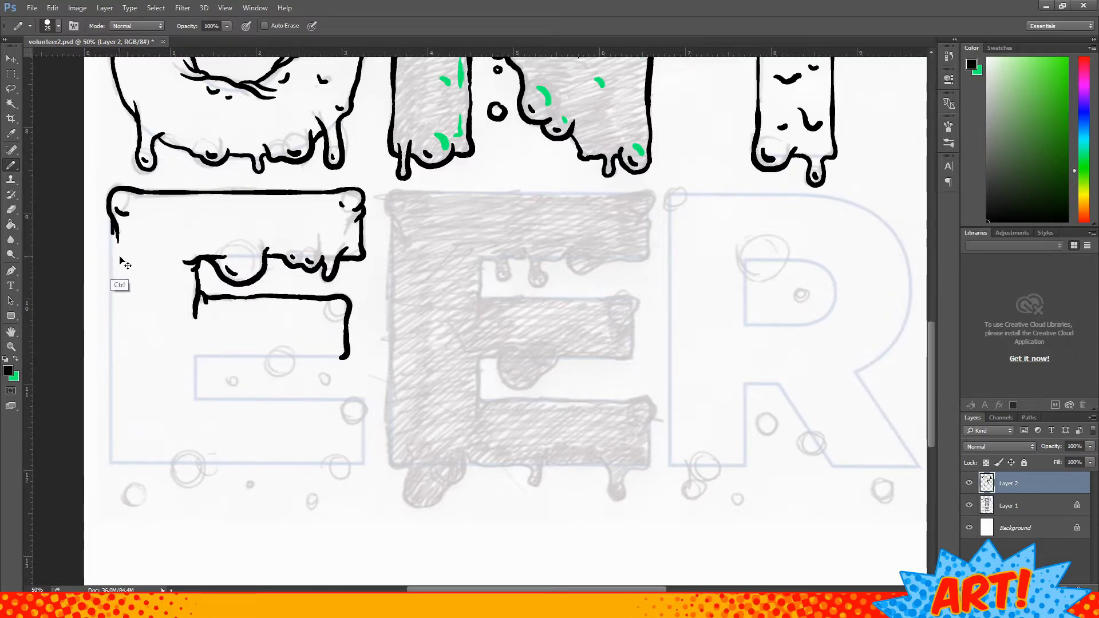
mouse_move(110, 241)
left_mouse_down()
mouse_move(111, 425)
mouse_move(145, 467)
mouse_move(153, 455)
left_mouse_up()
left_click_drag(130, 488, 206, 475)
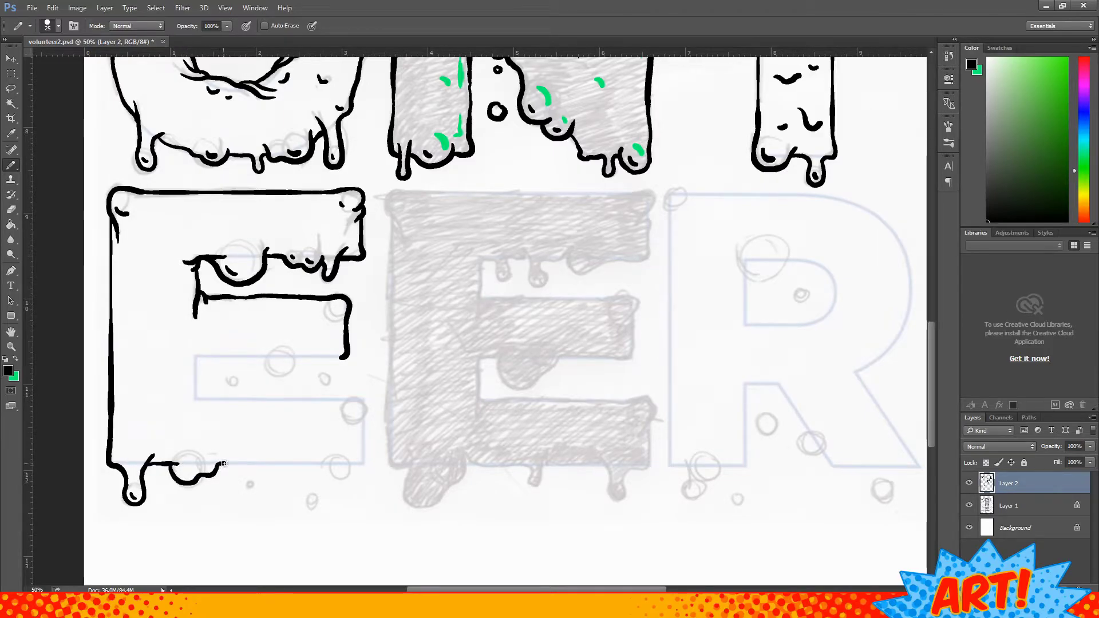
- Draw the E's middle-arm underside with drips and the bottom bar's end, redoing bad strokes
left_click_drag(302, 148, 315, 140)
left_click_drag(782, 156, 796, 158)
left_click_drag(188, 364, 305, 355)
key("ctrl+z")
mouse_move(190, 366)
left_mouse_down()
mouse_move(259, 357)
mouse_move(233, 361)
left_mouse_up()
key("ctrl+z")
mouse_move(233, 376)
left_mouse_down()
mouse_move(345, 356)
mouse_move(322, 384)
mouse_move(332, 357)
left_mouse_up()
key("e")
key("b")
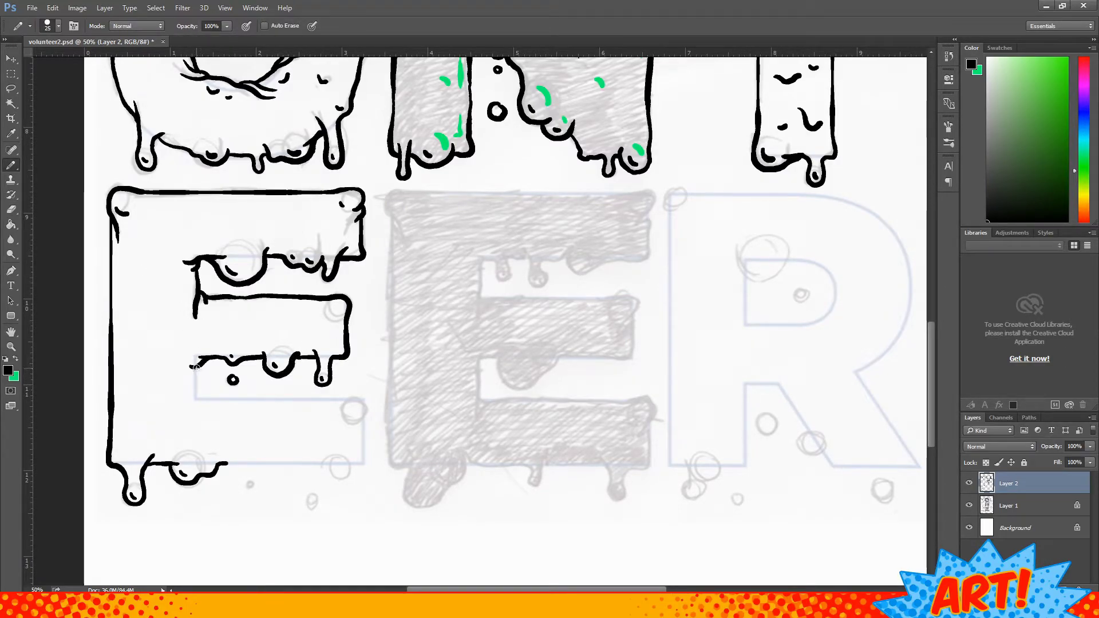
mouse_move(197, 369)
left_mouse_down()
mouse_move(190, 413)
mouse_move(366, 407)
left_mouse_up()
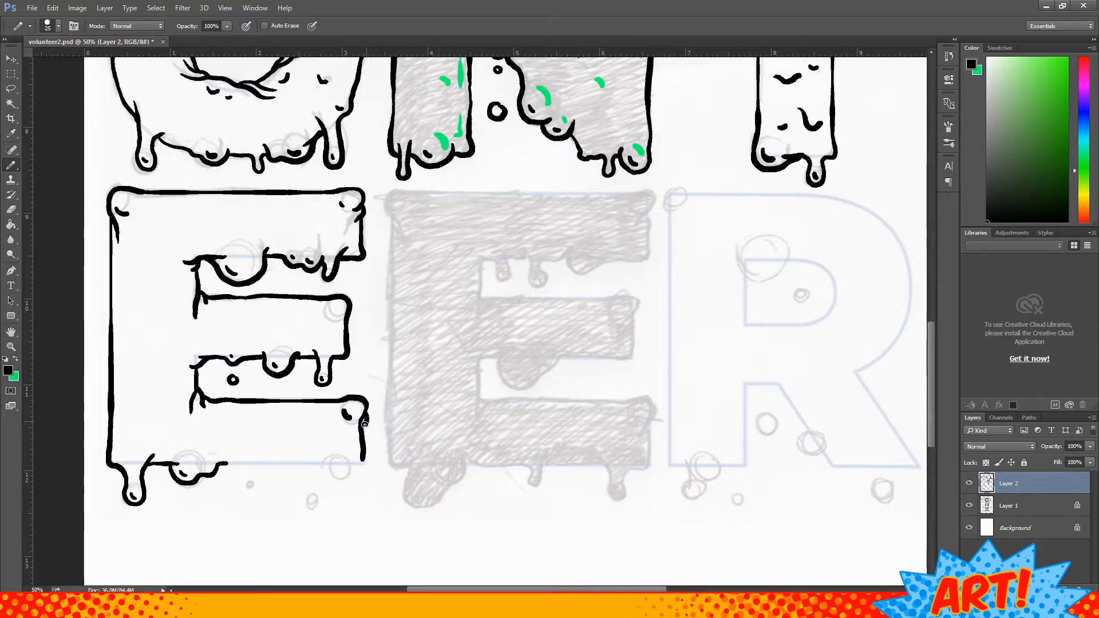
key("ctrl+z")
mouse_move(332, 401)
left_mouse_down()
mouse_move(358, 401)
mouse_move(362, 467)
mouse_move(318, 481)
mouse_move(300, 463)
left_mouse_up()
left_click(344, 417)
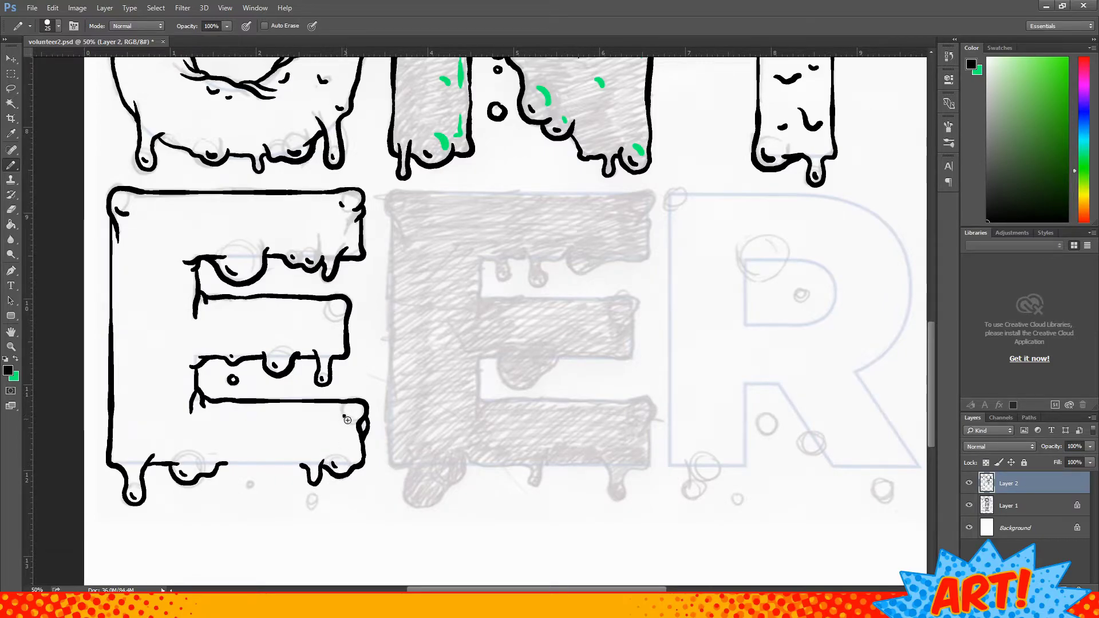
- Add drip dots below the first E and texture marks inside its stem and bars
left_click_drag(228, 463, 262, 464)
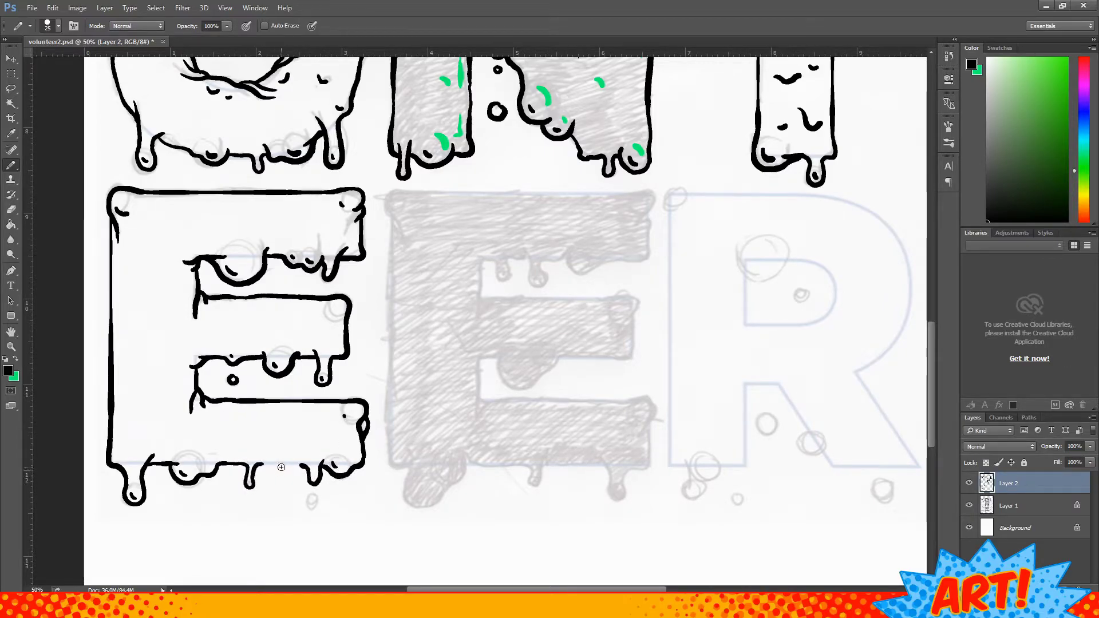
left_click_drag(312, 494, 310, 512)
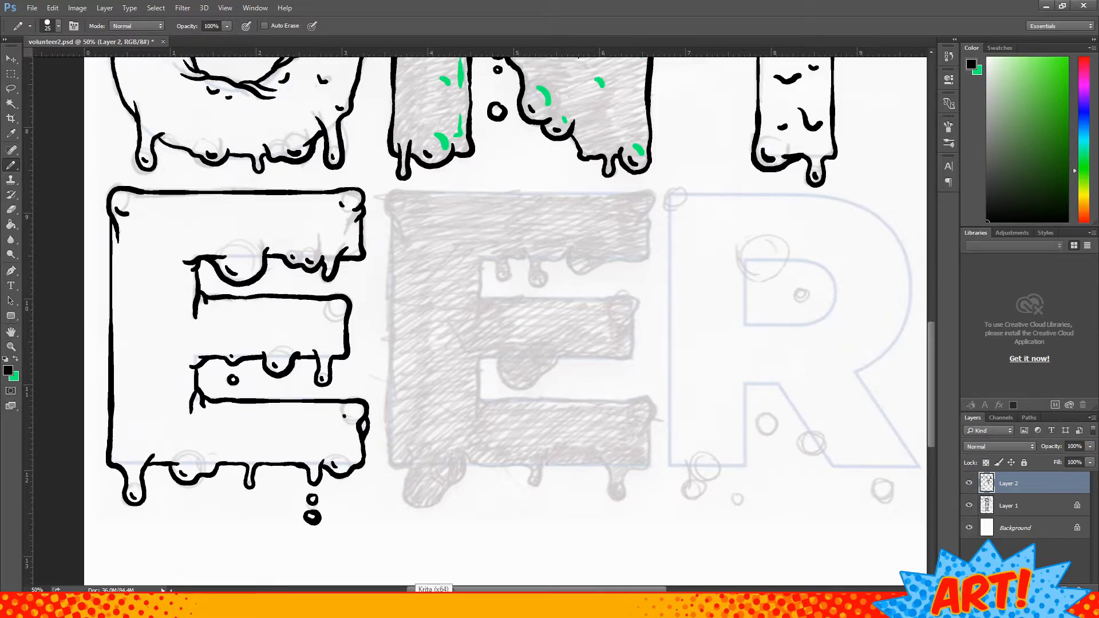
left_click_drag(125, 399, 171, 375)
left_click_drag(136, 275, 182, 298)
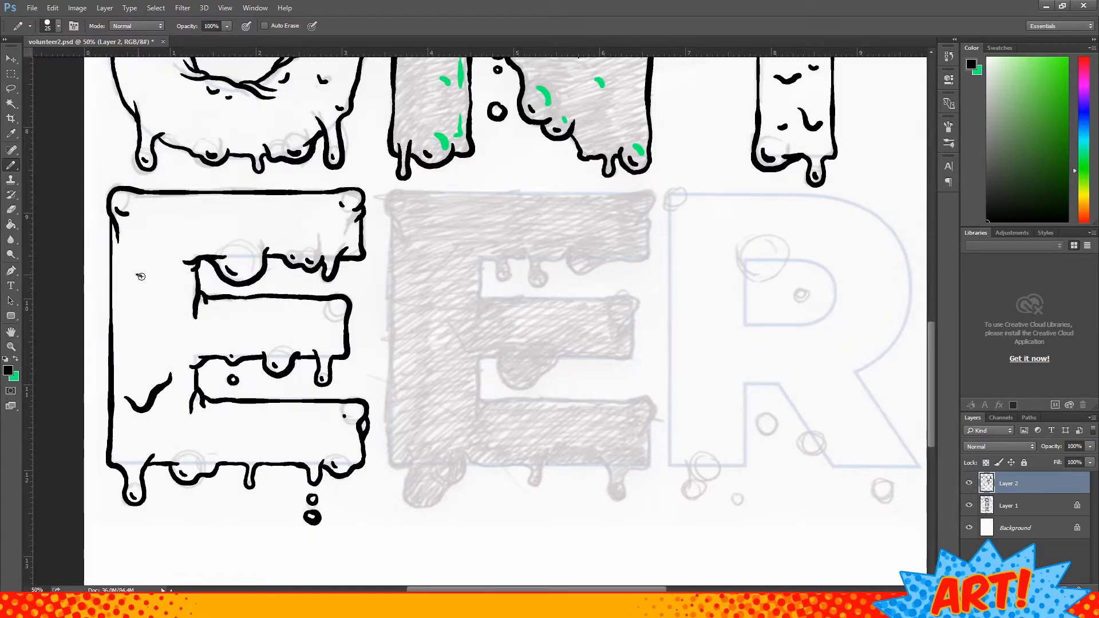
left_click_drag(133, 341, 166, 348)
left_click_drag(235, 324, 251, 328)
left_click_drag(302, 324, 315, 326)
left_click(329, 312)
mouse_move(237, 433)
left_mouse_down()
mouse_move(279, 439)
mouse_move(326, 421)
left_mouse_up()
key("ctrl+z")
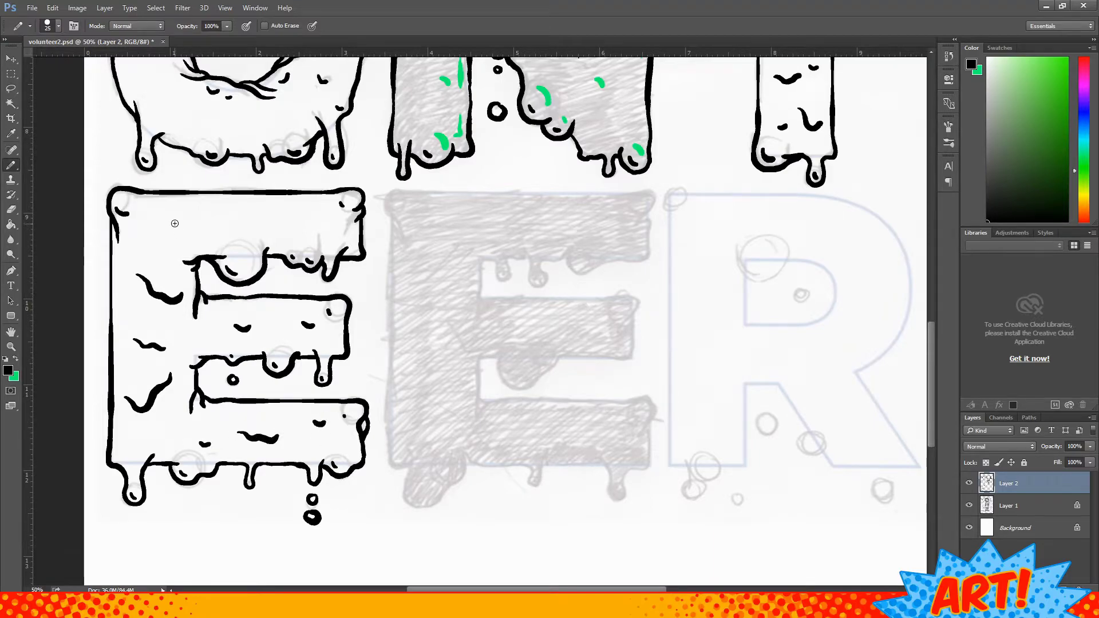
left_click_drag(127, 303, 137, 304)
left_click_drag(167, 213, 189, 213)
left_click_drag(299, 235, 320, 237)
left_click_drag(253, 226, 266, 225)
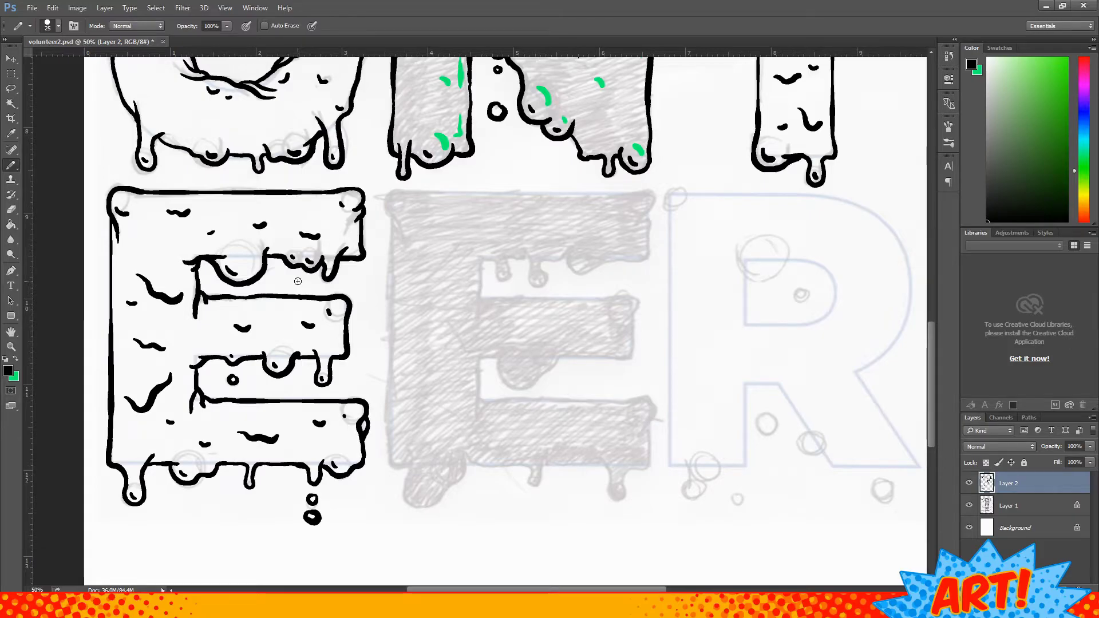
- Ink the second E's top-left corner, straight top edge and left side
left_click_drag(397, 228, 416, 191)
left_click(530, 191, "shift")
mouse_move(530, 191)
left_mouse_down()
mouse_move(647, 193)
mouse_move(647, 256)
mouse_move(594, 267)
mouse_move(629, 259)
left_mouse_up()
mouse_move(392, 215)
left_mouse_down()
mouse_move(386, 447)
mouse_move(429, 497)
mouse_move(468, 470)
mouse_move(468, 452)
left_mouse_up()
- Ink drips under the second E's bottom-left corner and top arm, then its bottom edge
mouse_move(416, 480)
left_mouse_down()
mouse_move(430, 489)
mouse_move(456, 475)
left_mouse_up()
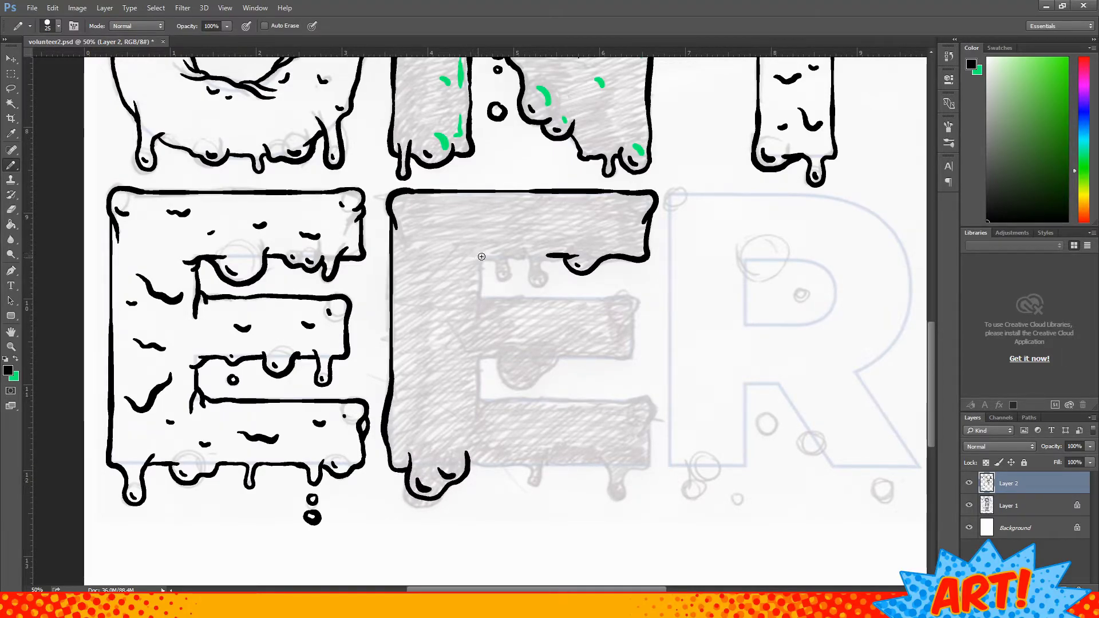
mouse_move(527, 256)
left_mouse_down()
mouse_move(532, 282)
mouse_move(548, 258)
left_mouse_up()
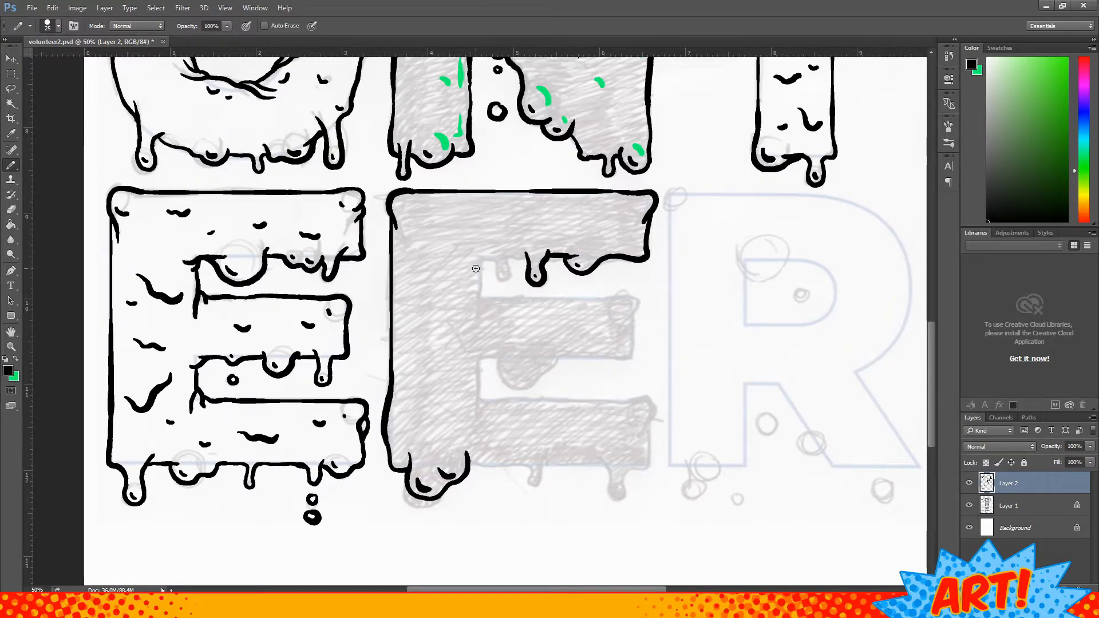
mouse_move(469, 253)
left_mouse_down()
mouse_move(502, 280)
mouse_move(522, 259)
mouse_move(479, 302)
mouse_move(637, 299)
mouse_move(630, 360)
mouse_move(584, 359)
mouse_move(599, 378)
mouse_move(557, 359)
mouse_move(465, 351)
mouse_move(478, 392)
mouse_move(532, 383)
mouse_move(556, 359)
mouse_move(517, 375)
mouse_move(486, 408)
mouse_move(601, 399)
mouse_move(652, 414)
mouse_move(650, 450)
mouse_move(612, 499)
mouse_move(593, 450)
mouse_move(528, 472)
mouse_move(471, 462)
left_mouse_up()
mouse_move(544, 465)
left_mouse_down()
mouse_move(604, 465)
mouse_move(620, 497)
left_mouse_up()
- Switch to green and highlight the second E's top edge, middle bar and lower bar
key("x")
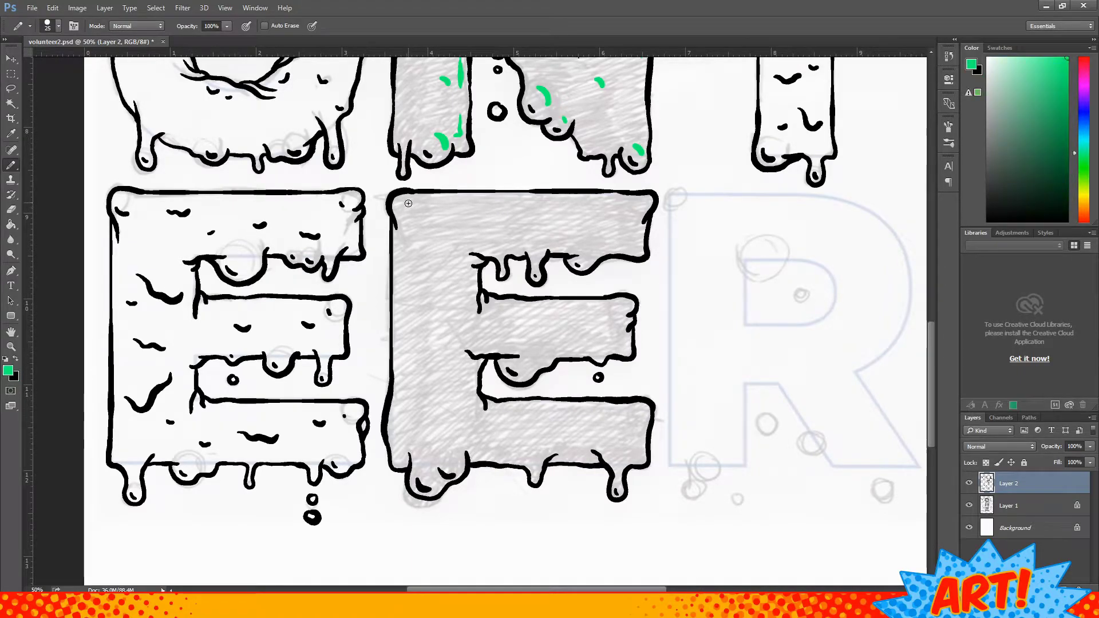
scroll(401, 275, "up", 2)
mouse_move(407, 228)
left_mouse_down()
mouse_move(626, 228)
mouse_move(637, 269)
mouse_move(541, 280)
left_mouse_up()
mouse_move(470, 300)
left_mouse_down()
mouse_move(471, 332)
mouse_move(604, 333)
mouse_move(627, 377)
mouse_move(603, 378)
left_mouse_up()
left_click_drag(525, 392, 533, 388)
left_click_drag(541, 380, 549, 380)
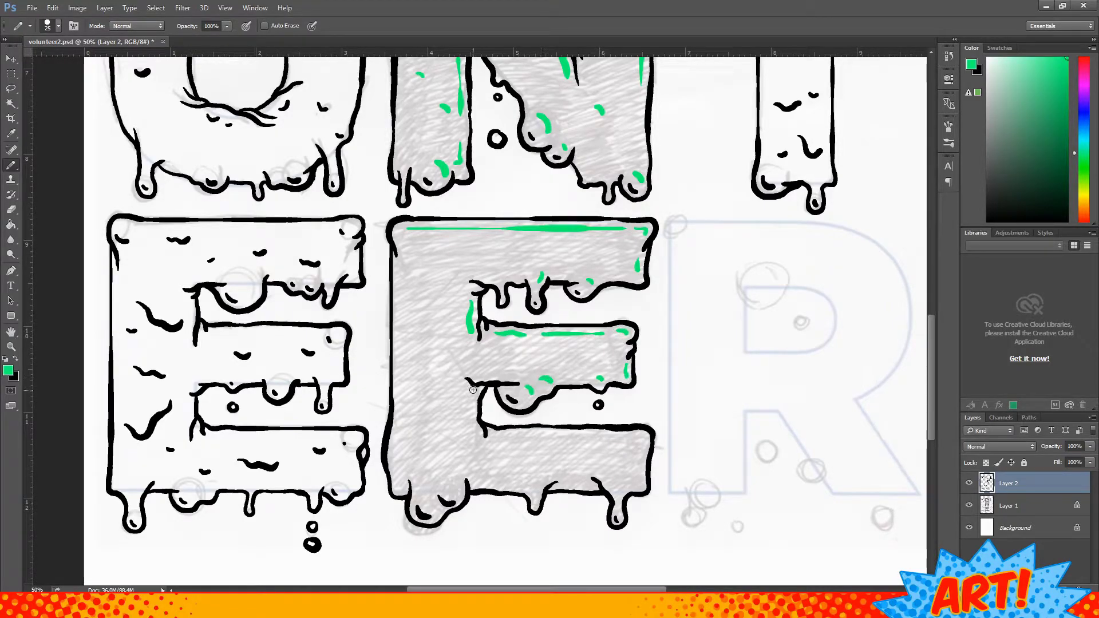
left_click_drag(486, 273, 492, 275)
mouse_move(473, 391)
left_mouse_down()
mouse_move(476, 438)
mouse_move(583, 434)
mouse_move(644, 448)
mouse_move(618, 518)
left_mouse_up()
- Scatter small green highlight marks and curves across the second E's drips and body
left_click_drag(451, 484, 461, 491)
left_click_drag(422, 491, 438, 507)
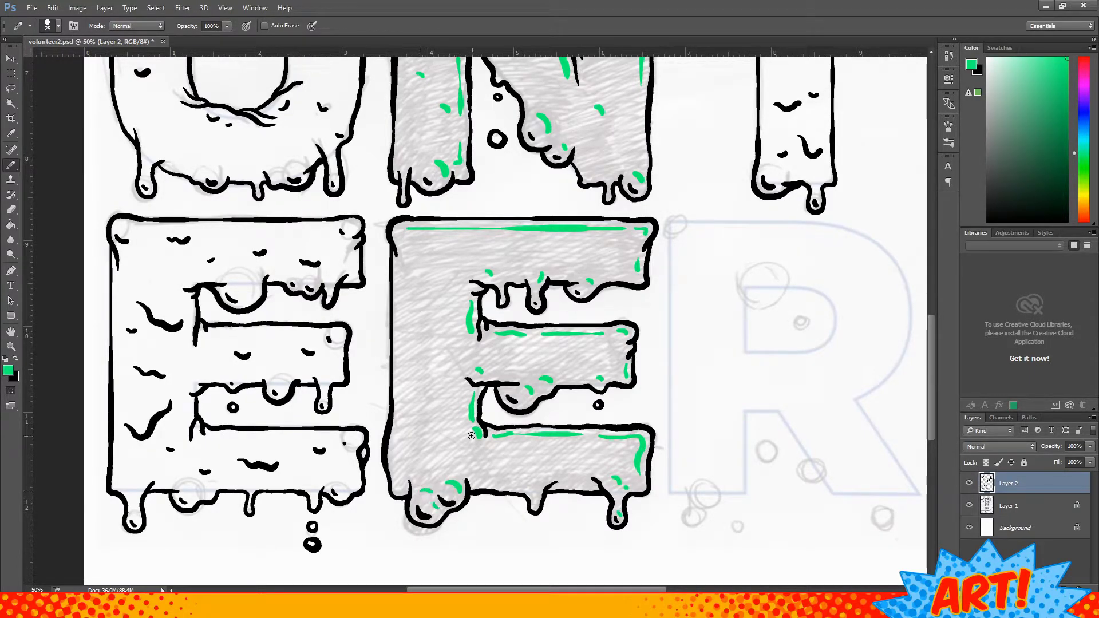
left_click_drag(412, 426, 428, 439)
left_click_drag(424, 249, 439, 261)
left_click_drag(574, 350, 584, 358)
left_click(509, 361)
left_click(417, 328)
left_click_drag(429, 355, 447, 370)
left_click_drag(556, 474, 563, 479)
left_click_drag(466, 473, 472, 469)
left_click_drag(540, 281, 543, 275)
mouse_move(523, 457)
left_mouse_down()
mouse_move(539, 470)
mouse_move(588, 456)
mouse_move(580, 460)
left_mouse_up()
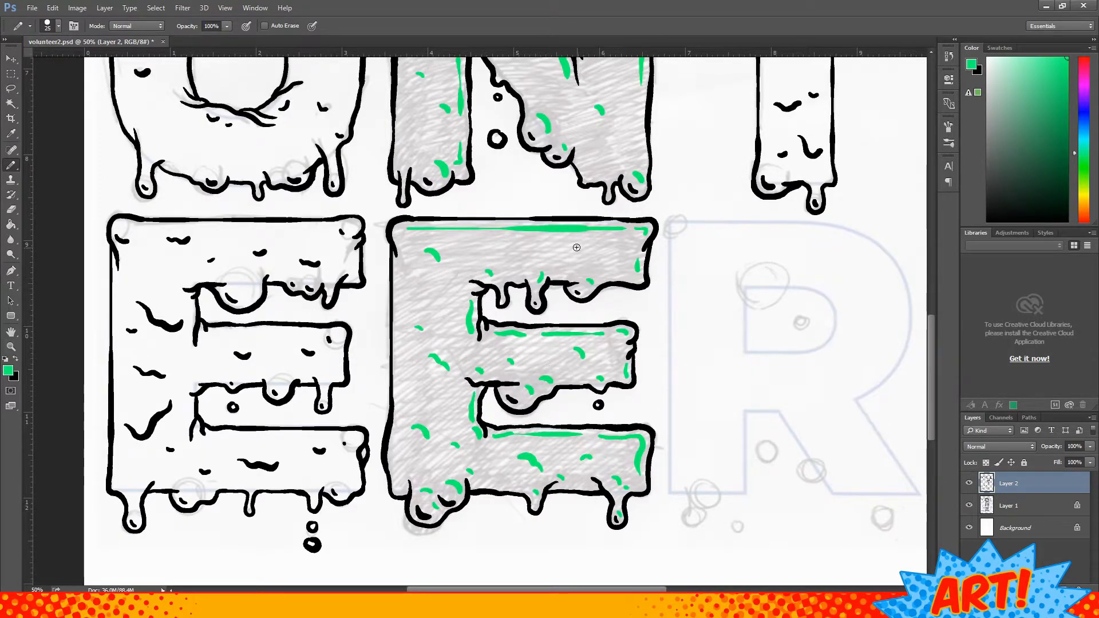
- Zoom in on the R and return to the pencil with black as the drawing colour
scroll(776, 330, "up", 1)
key("ctrl+minus")
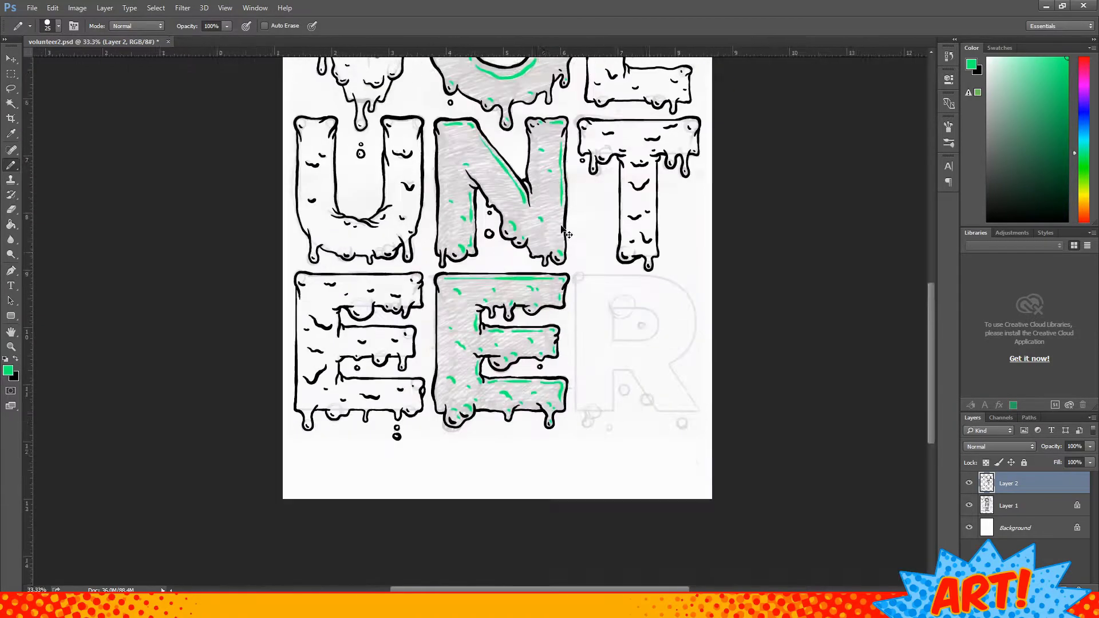
key("z")
left_click(634, 368)
left_click(220, 8)
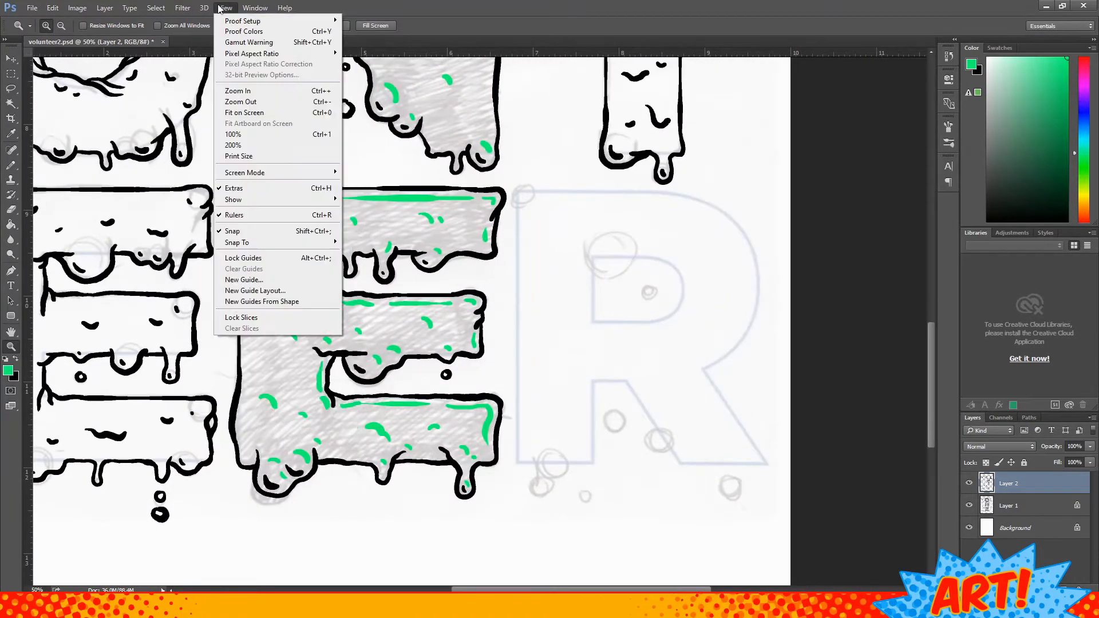
key("Escape")
key("b")
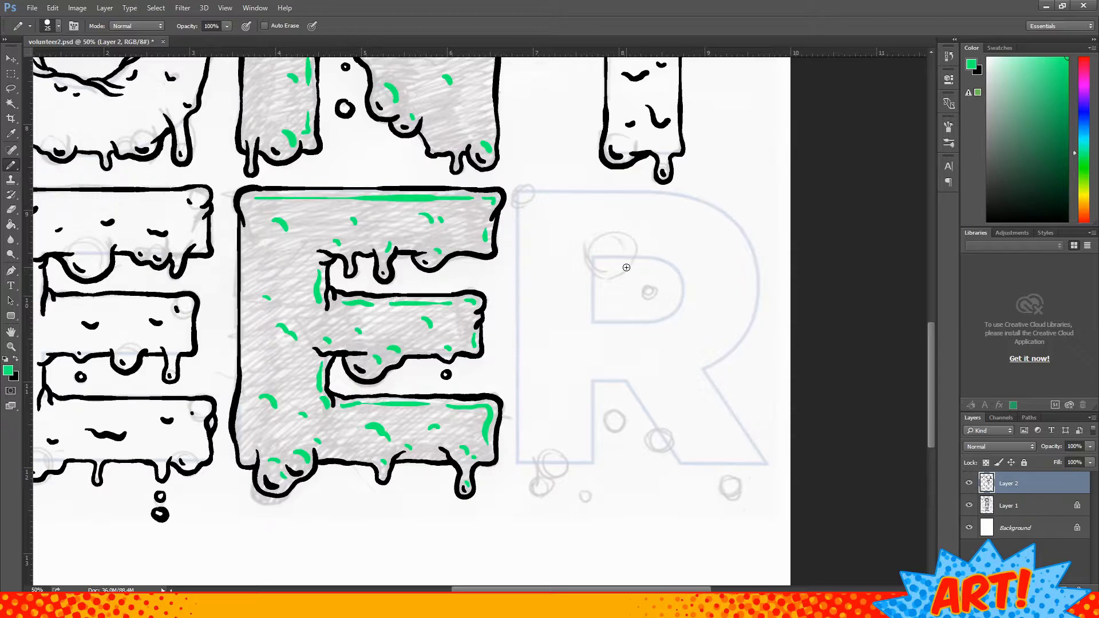
key("x")
- Ink the R's stem outline in black, with its bottom drip and a drop
mouse_move(518, 239)
left_mouse_down()
mouse_move(520, 412)
mouse_move(560, 474)
left_mouse_up()
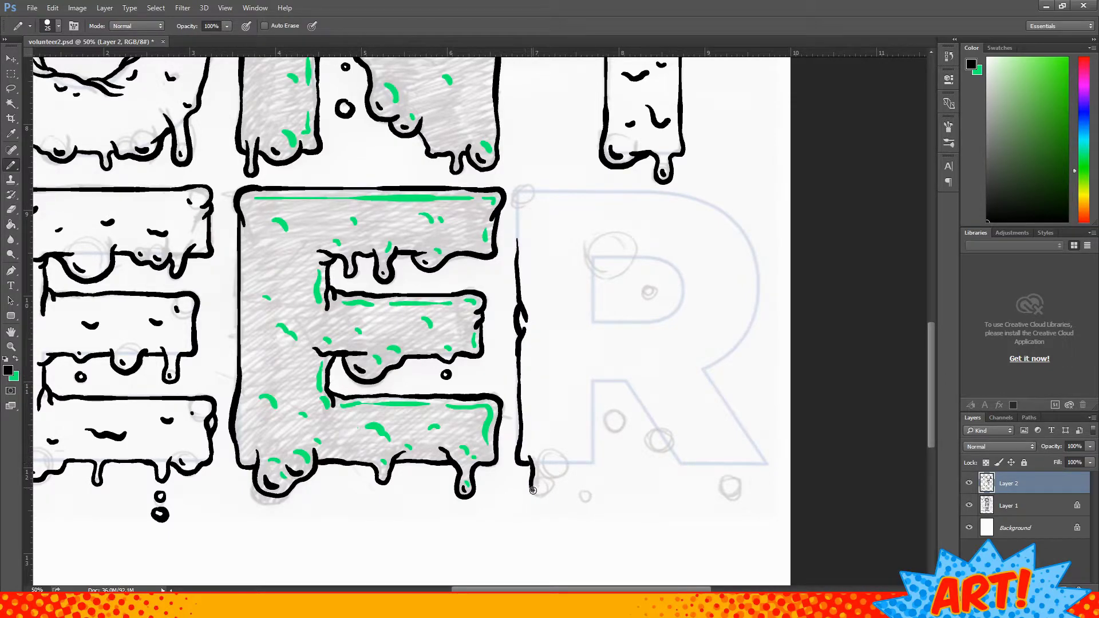
key("ctrl+z")
mouse_move(544, 481)
left_mouse_down()
mouse_move(588, 481)
mouse_move(586, 491)
left_mouse_up()
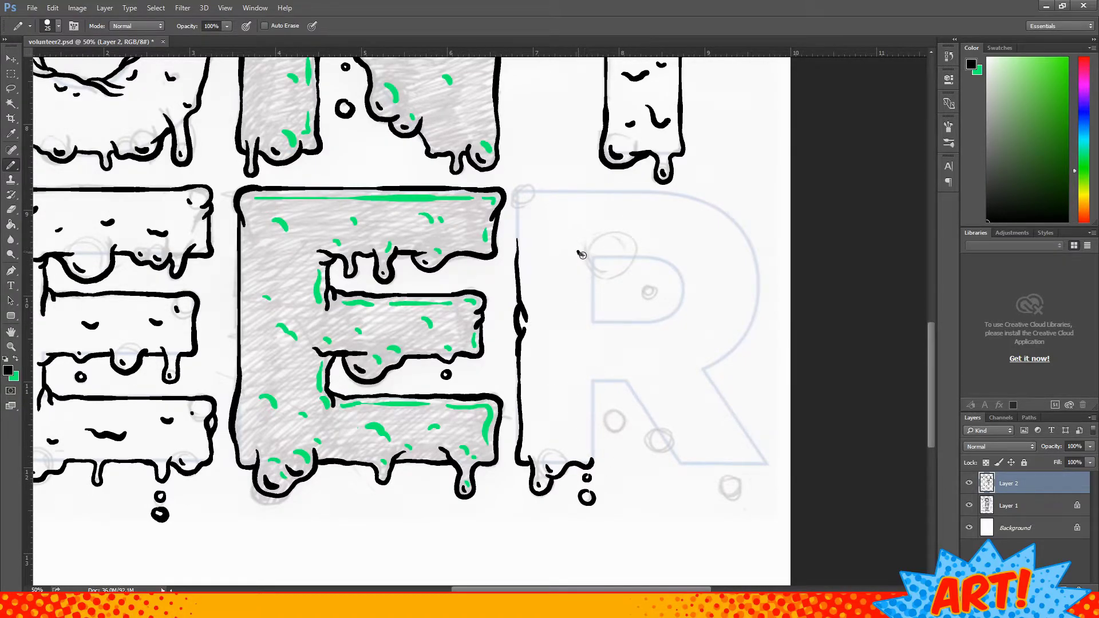
left_click_drag(596, 273, 593, 317)
left_click_drag(592, 373, 593, 463)
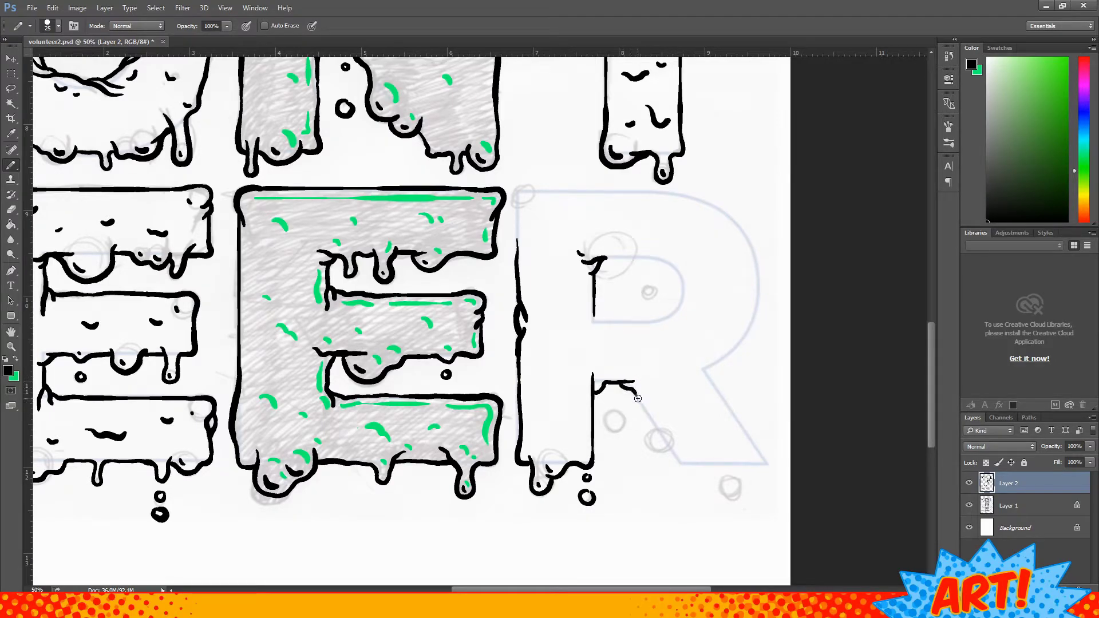
- Draw the outer and inner edges of the R's leg and its drip base line
mouse_move(634, 383)
left_mouse_down()
mouse_move(658, 452)
mouse_move(731, 495)
mouse_move(740, 465)
mouse_move(767, 469)
left_mouse_up()
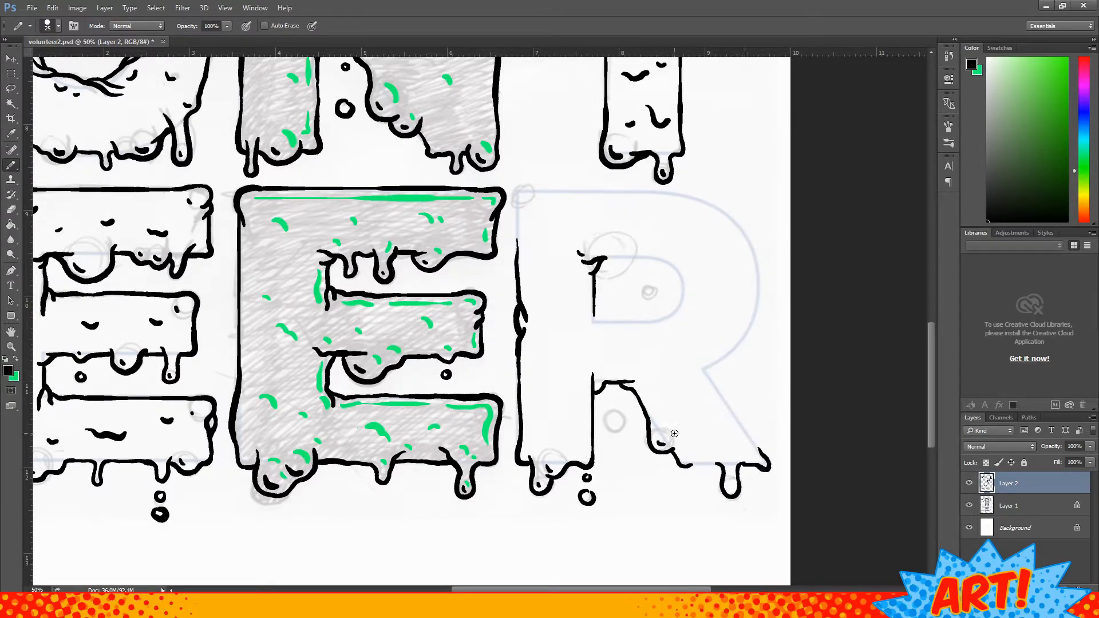
left_click_drag(693, 465, 720, 465)
mouse_move(722, 358)
left_mouse_down()
mouse_move(686, 375)
mouse_move(769, 437)
left_mouse_up()
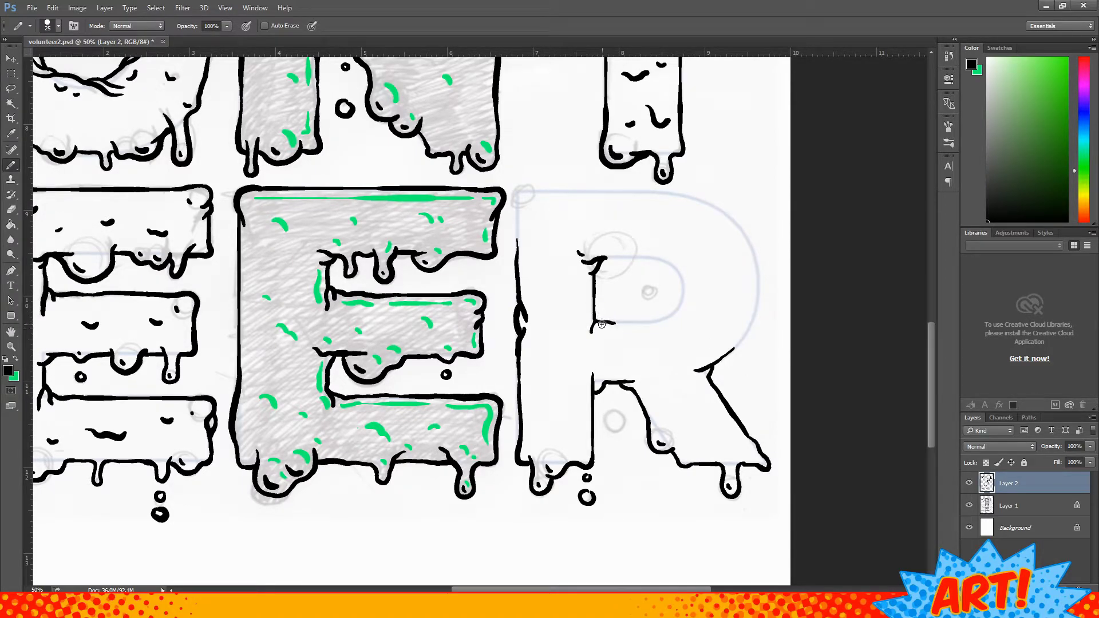
key("ctrl+z")
- Outline the bottom of the R's bowl, its inner hole, an inner drip and a small drop
mouse_move(597, 320)
left_mouse_down()
mouse_move(647, 322)
mouse_move(681, 296)
left_mouse_up()
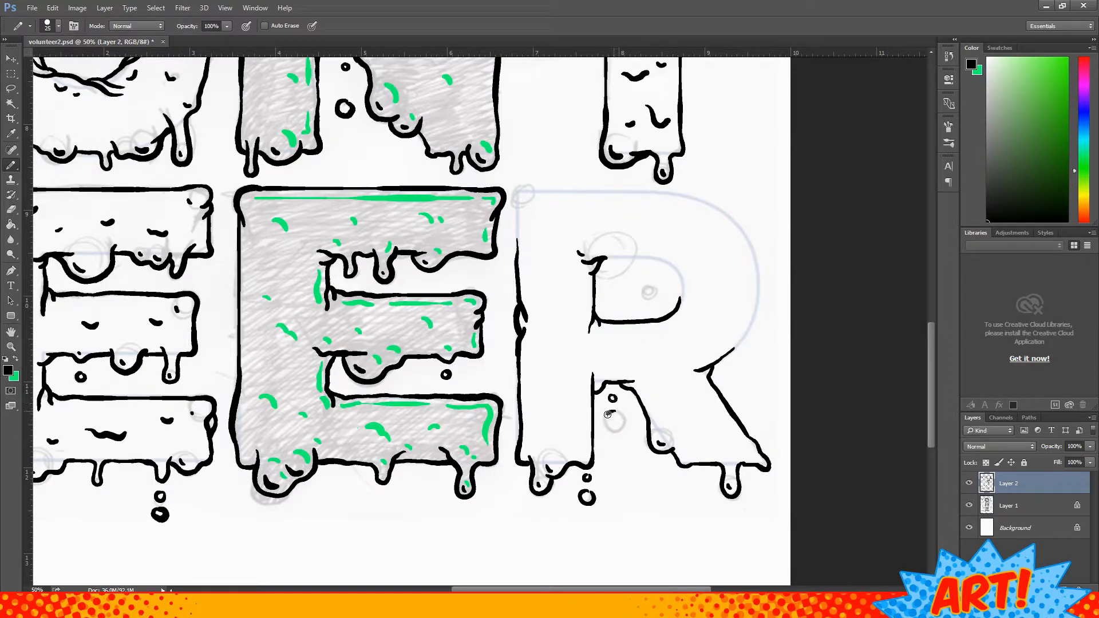
left_click_drag(608, 414, 611, 412)
mouse_move(638, 255)
left_mouse_down()
mouse_move(645, 297)
mouse_move(654, 269)
mouse_move(679, 306)
left_mouse_up()
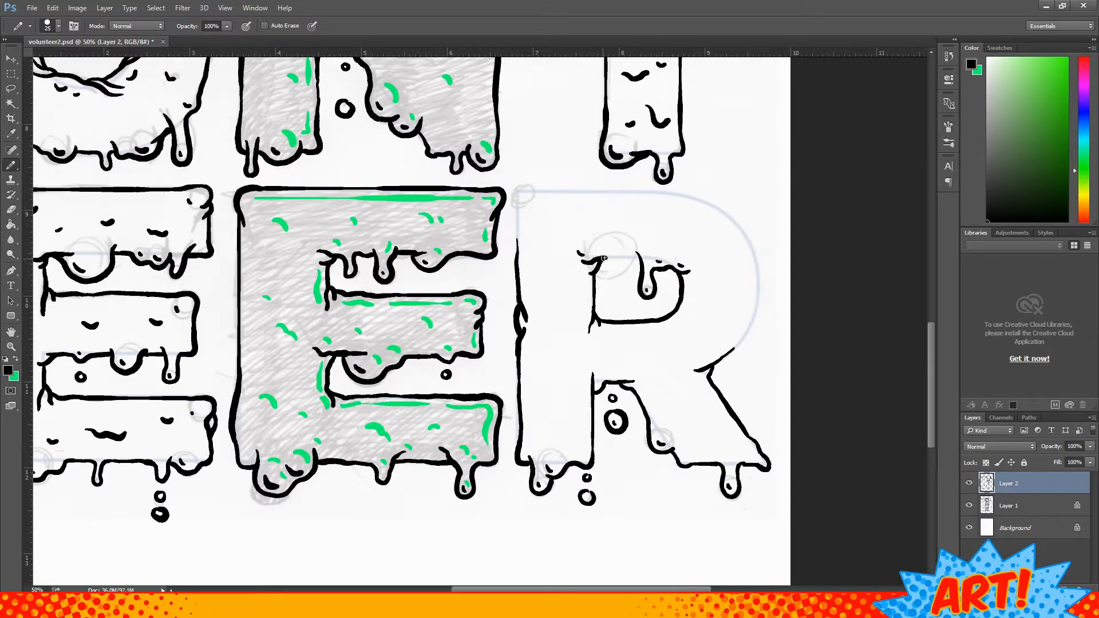
left_click_drag(604, 258, 635, 261)
mouse_move(584, 191)
left_mouse_down()
mouse_move(515, 196)
mouse_move(516, 233)
mouse_move(535, 209)
mouse_move(741, 234)
mouse_move(729, 352)
left_mouse_up()
key("ctrl+z")
- Trace the R's top edge and outer bowl curve, adding a drip mark inside the bowl
mouse_move(672, 193)
left_mouse_down()
mouse_move(764, 312)
mouse_move(708, 369)
left_mouse_up()
key("ctrl+z")
left_click_drag(656, 192, 747, 257)
key("ctrl+z")
mouse_move(655, 192)
left_mouse_down()
mouse_move(752, 244)
mouse_move(740, 340)
mouse_move(708, 358)
left_mouse_up()
mouse_move(710, 261)
left_mouse_down()
mouse_move(737, 246)
mouse_move(701, 225)
left_mouse_up()
left_click_drag(699, 308, 734, 327)
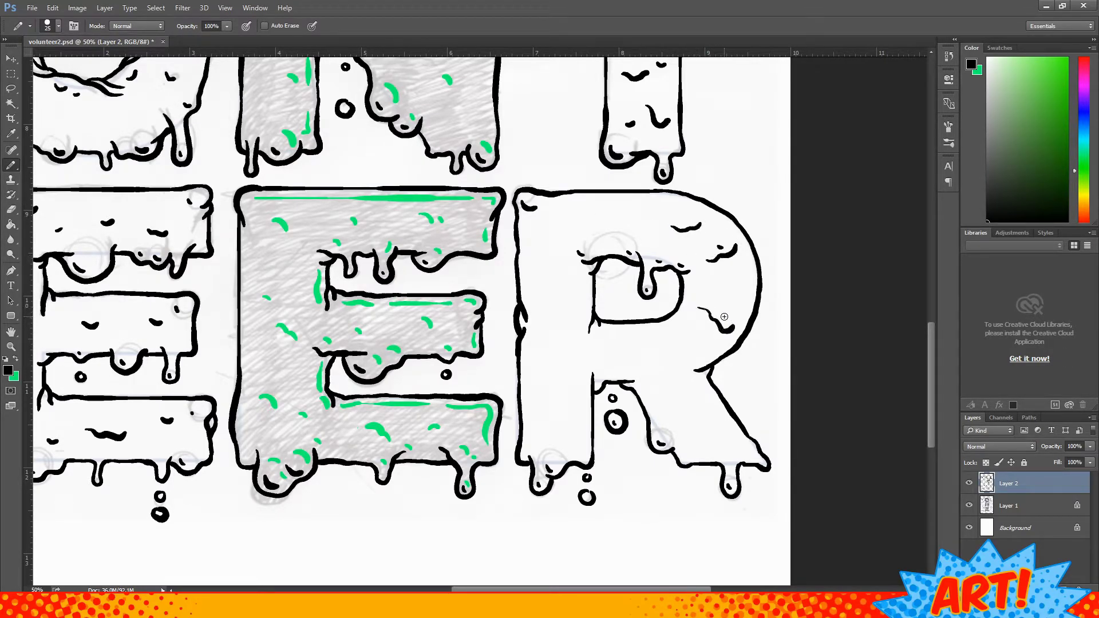
- Add small drip marks on the R's stem, leg and leg junction, then zoom out
left_click_drag(657, 380, 681, 379)
left_click_drag(540, 404, 576, 424)
left_click_drag(545, 302, 574, 291)
left_click_drag(571, 362, 588, 356)
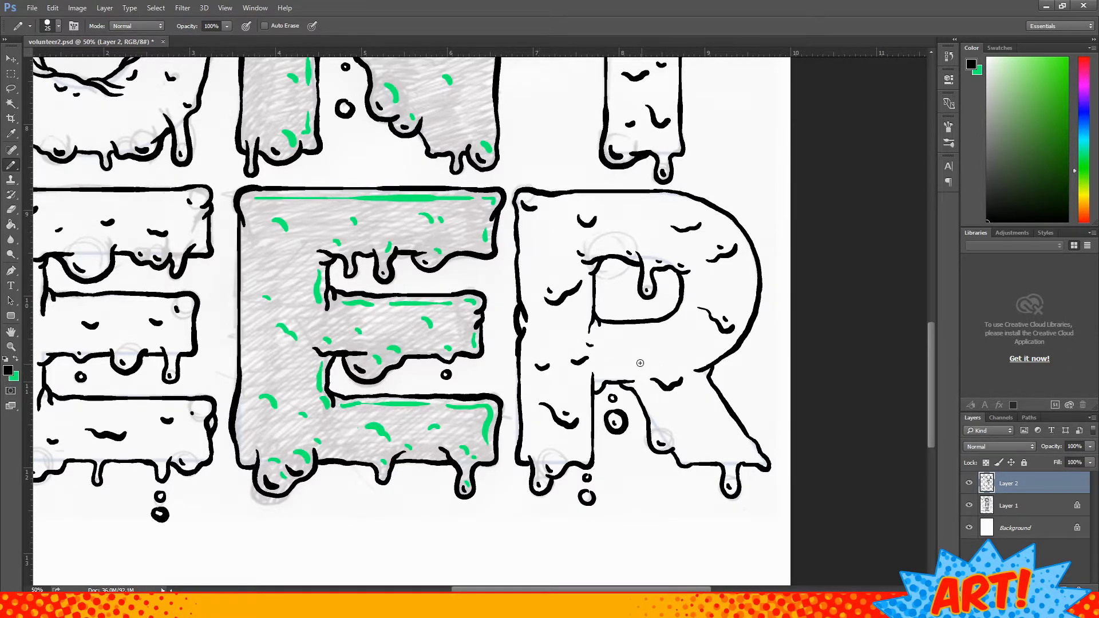
left_click_drag(690, 442, 705, 432)
key("ctrl+minus")
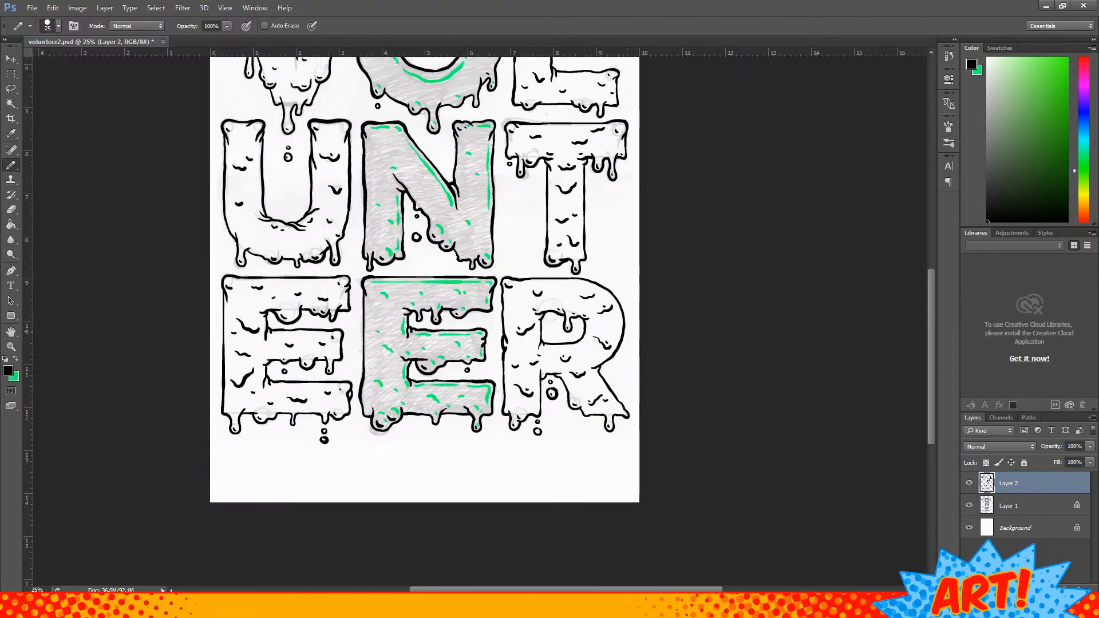
- Hide the sketch, duplicate the inked layer and fill O, N and middle E dark grey
scroll(424, 320, "up", 2)
left_click(969, 505)
key("ctrl+j")
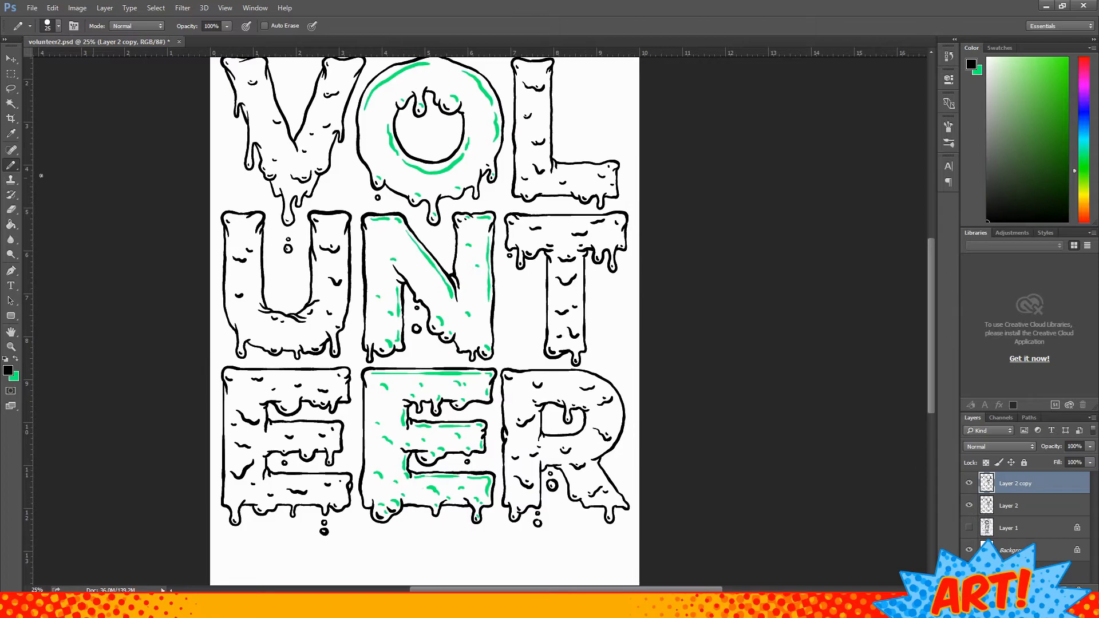
left_click(11, 225)
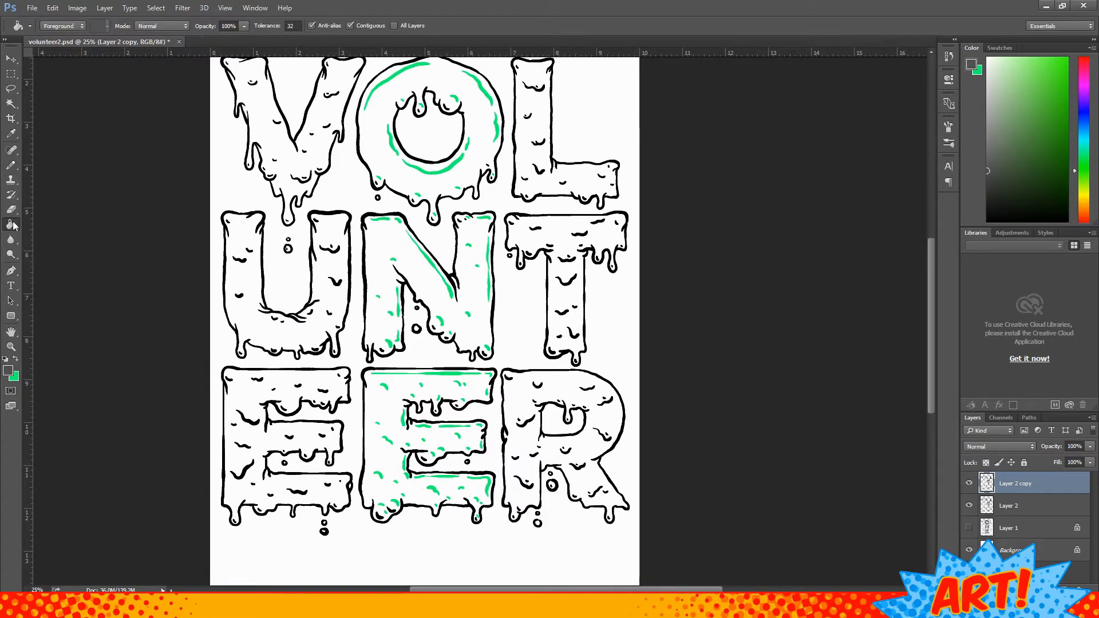
left_click(381, 149)
left_click(384, 275)
left_click(383, 453)
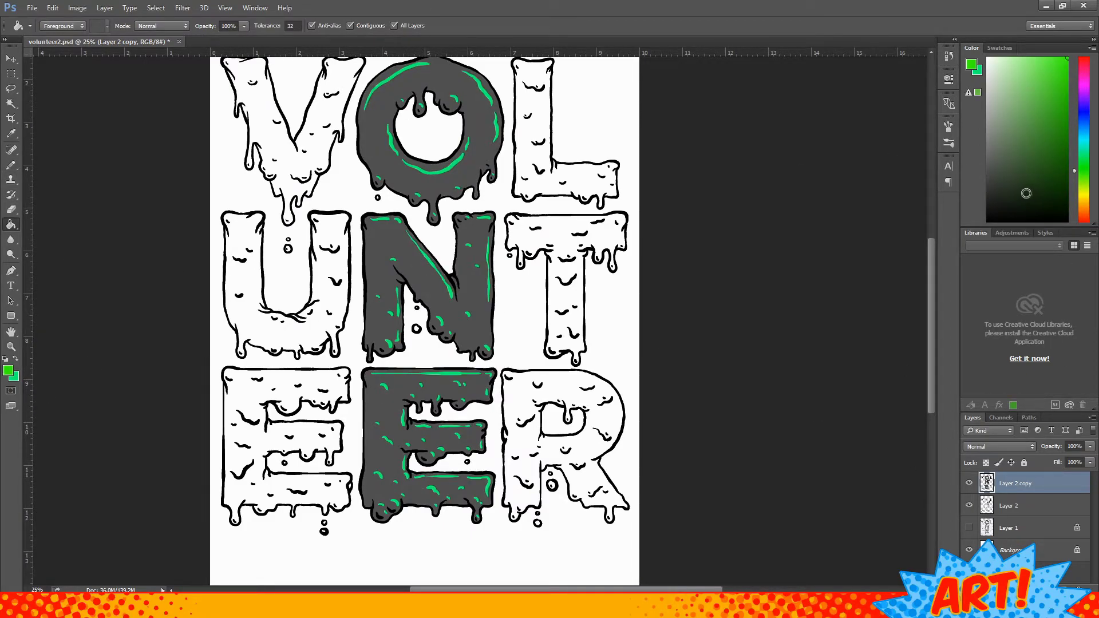
- Fill the V, U, L, T, R and left E green
left_click(403, 248, "alt")
left_click(293, 252)
left_click(292, 191)
scroll(538, 175, "up", 1)
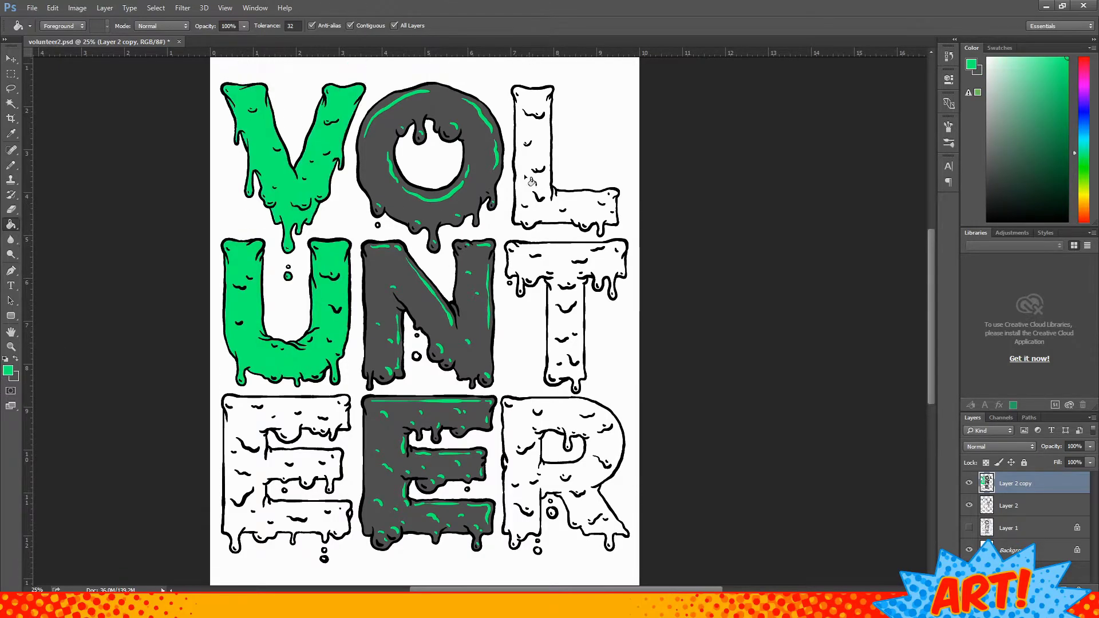
left_click(538, 175)
left_click(564, 332)
left_click(595, 435)
left_click(286, 515)
- Zoom in on the bottom letters and set the Paint Bucket tolerance to 10
key("x")
key("z")
left_click(323, 302)
key("g")
scroll(635, 406, "down", 5)
scroll(617, 480, "down", 1)
key("x")
key("b")
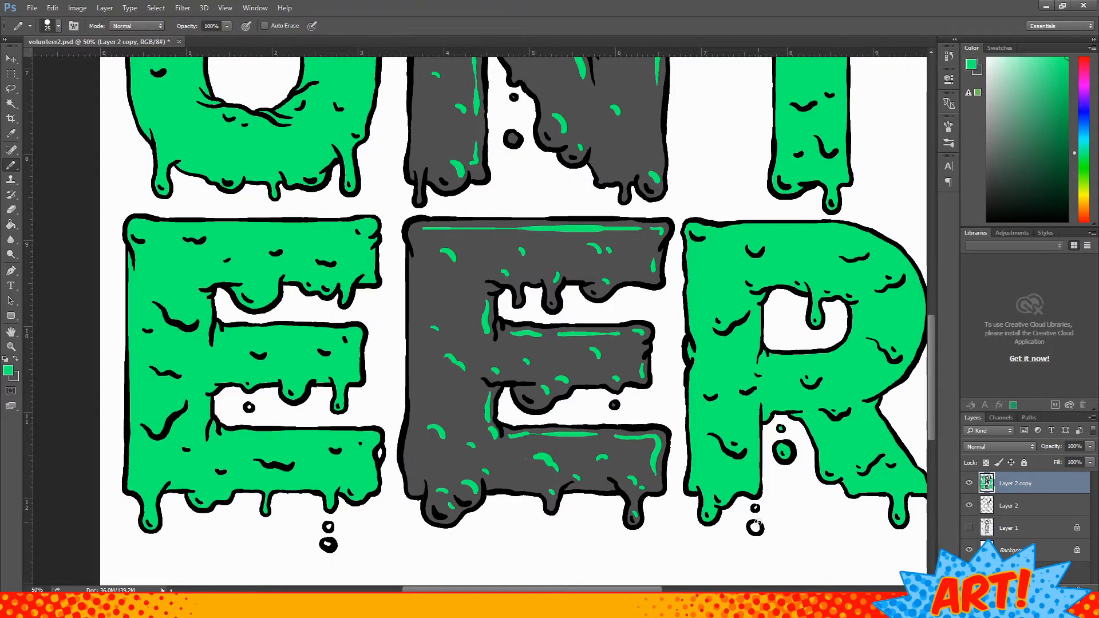
key("g")
scroll(360, 335, "up", 2)
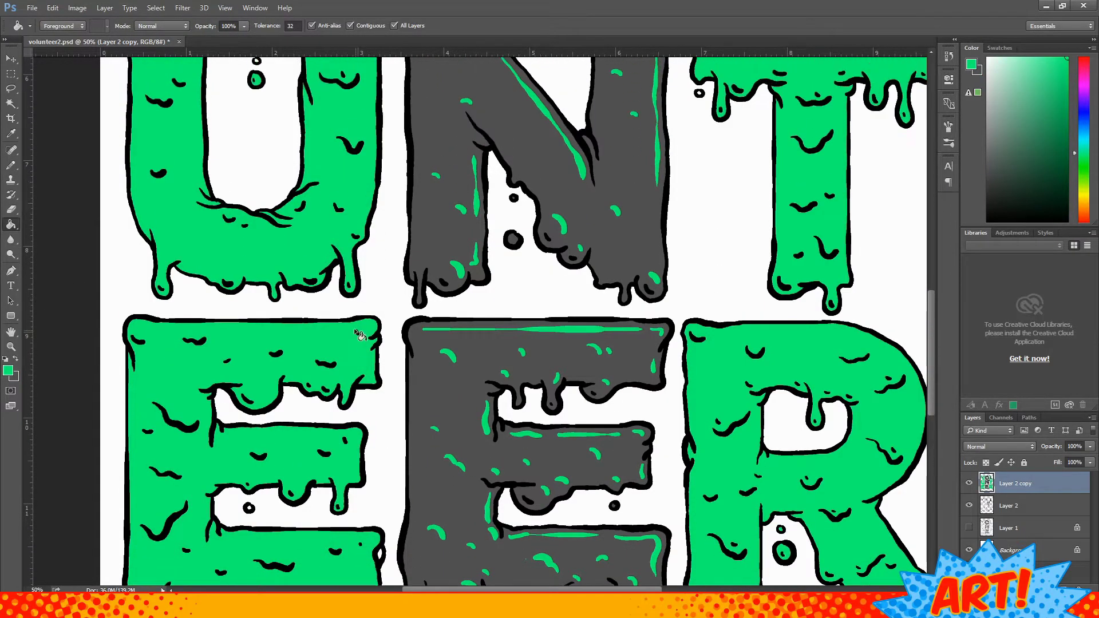
scroll(359, 334, "up", 1)
double_click(290, 26)
type("10")
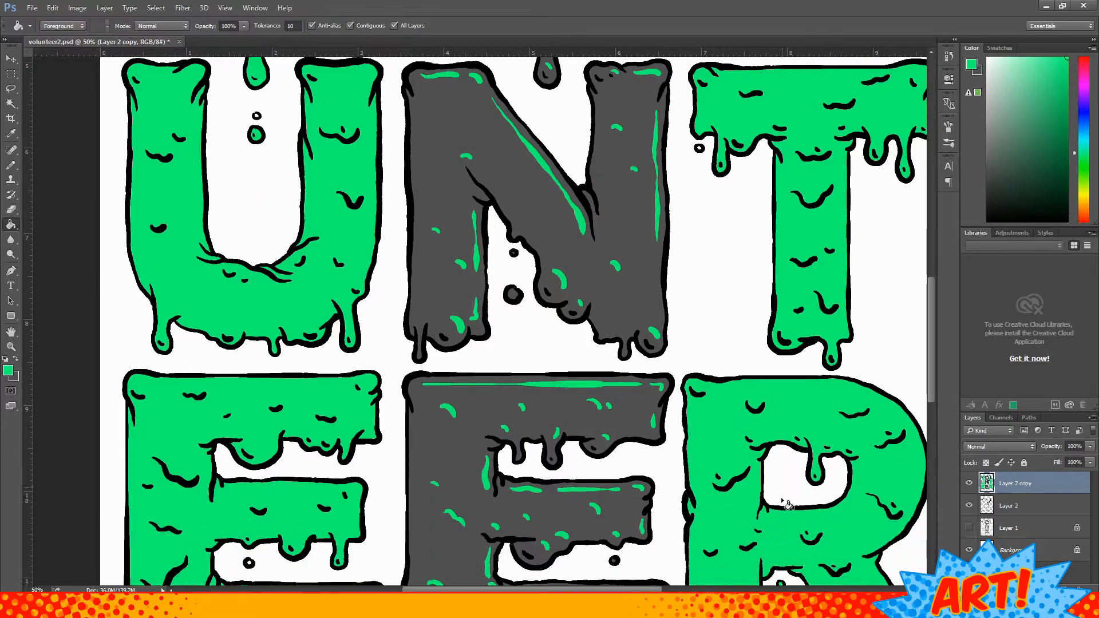
scroll(756, 447, "down", 4)
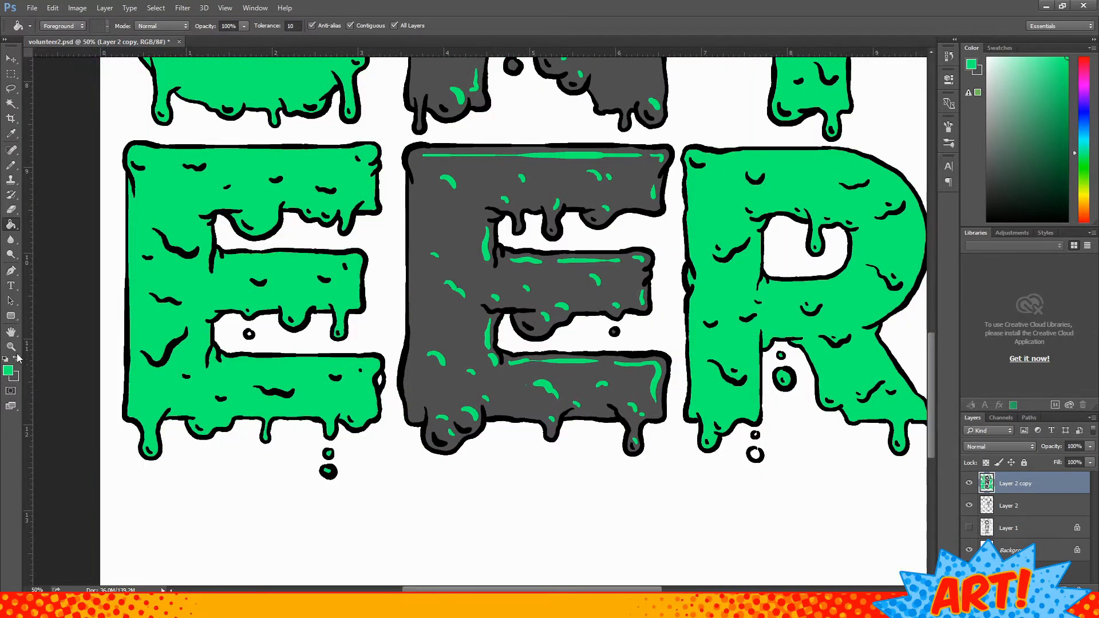
- Close the R's broken drop ring in black and fill its inside green
key("z")
left_click_drag(748, 441, 859, 447)
key("x")
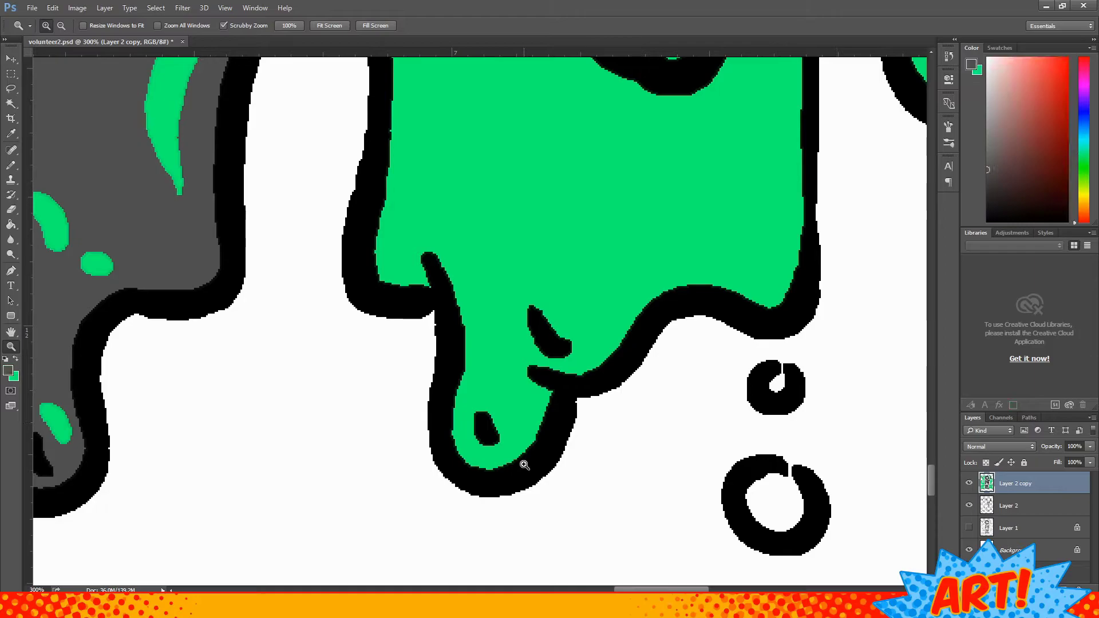
key("b")
left_click_drag(774, 369, 791, 369)
key("Return")
key("b")
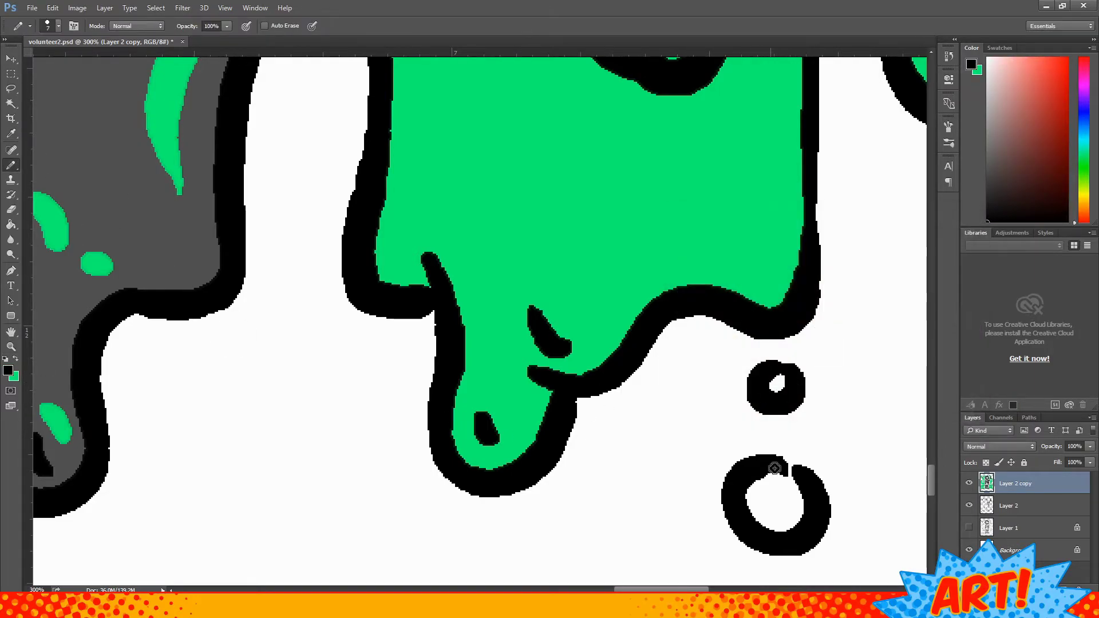
key("x")
key("g")
left_click(777, 502)
key("ctrl+minus")
key("ctrl+minus")
key("ctrl+minus")
key("ctrl+minus")
key("ctrl+minus")
key("ctrl+minus")
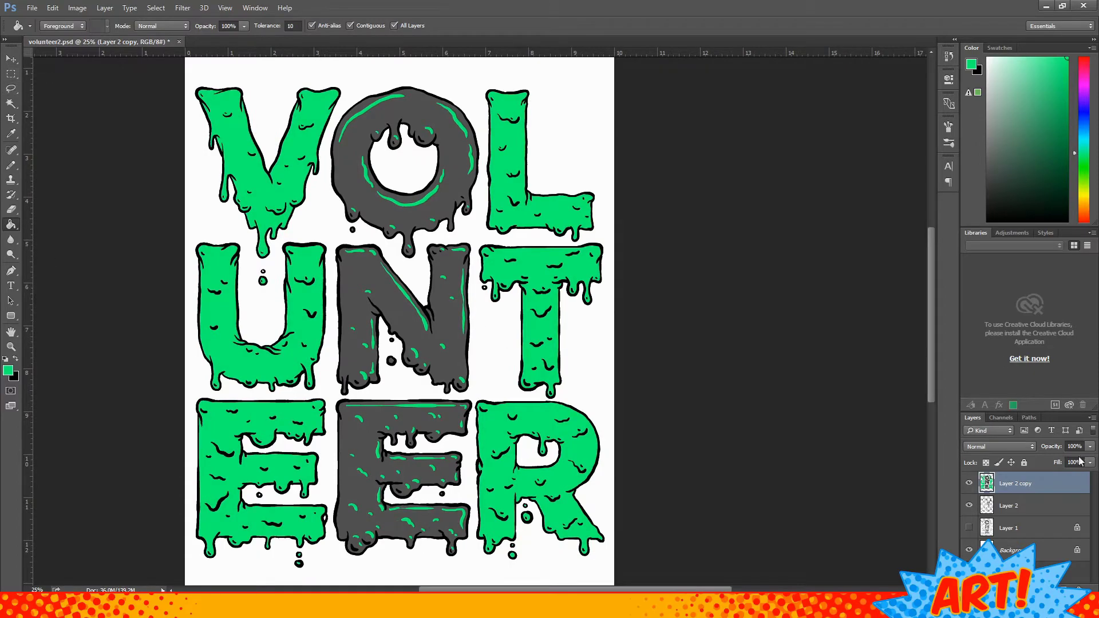
- Try Color Range on the inked layer, then reselect the coloured copy layer
left_click(969, 483)
left_click(1009, 505)
left_click(155, 7)
left_click(171, 118)
left_click(595, 135)
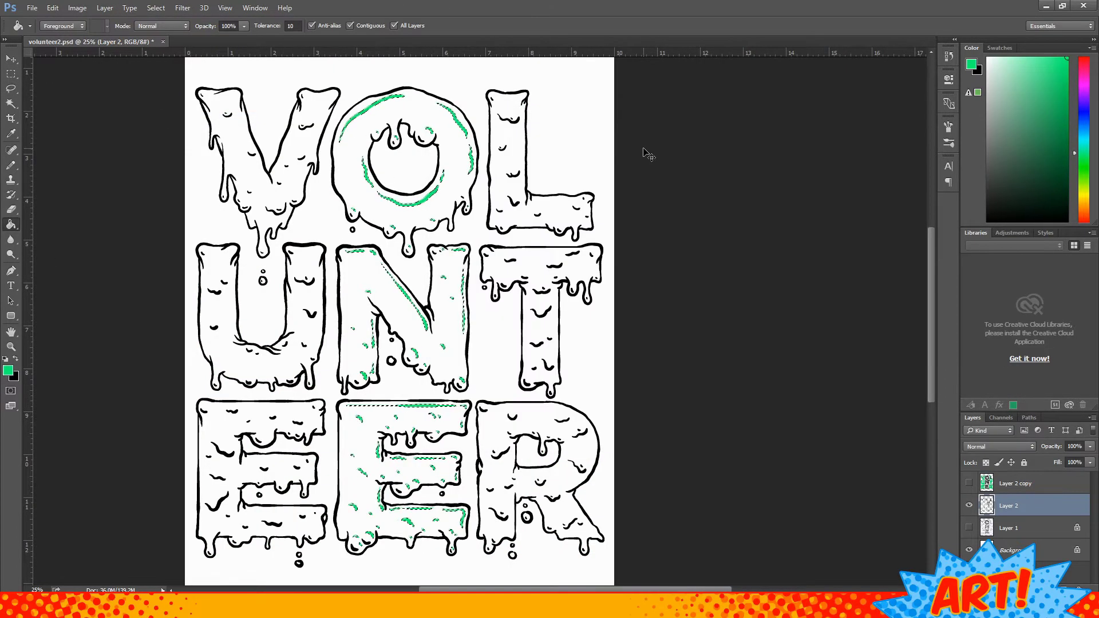
left_click(969, 483)
left_click(1015, 483)
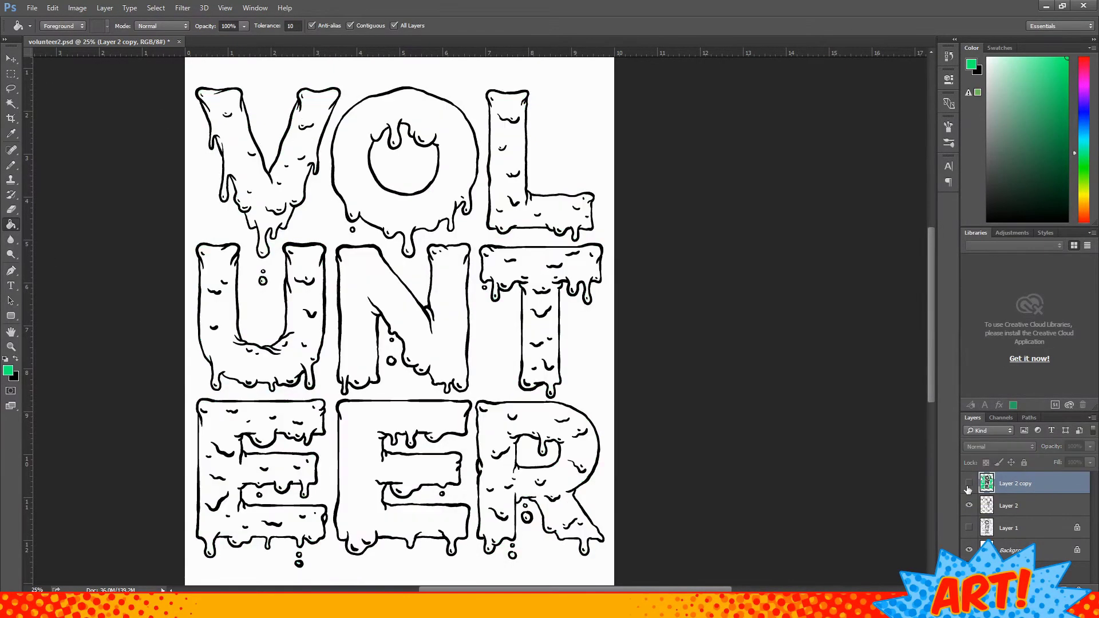
- Add a new layer with a Color Overlay, then cancel and discard it
left_click(969, 483)
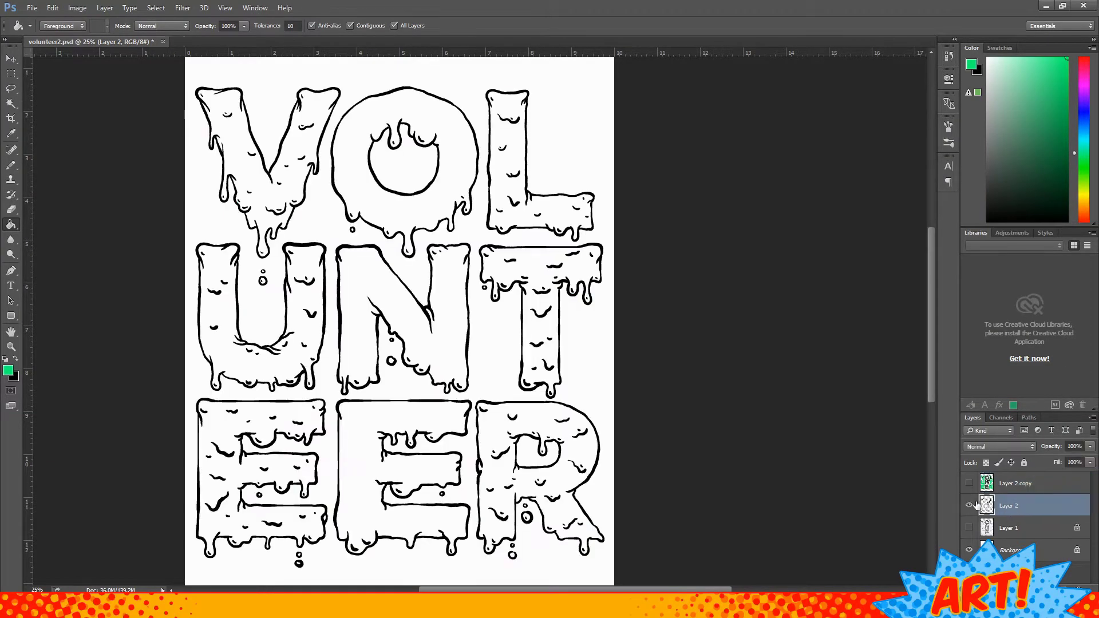
left_click(1009, 506)
left_click(999, 584)
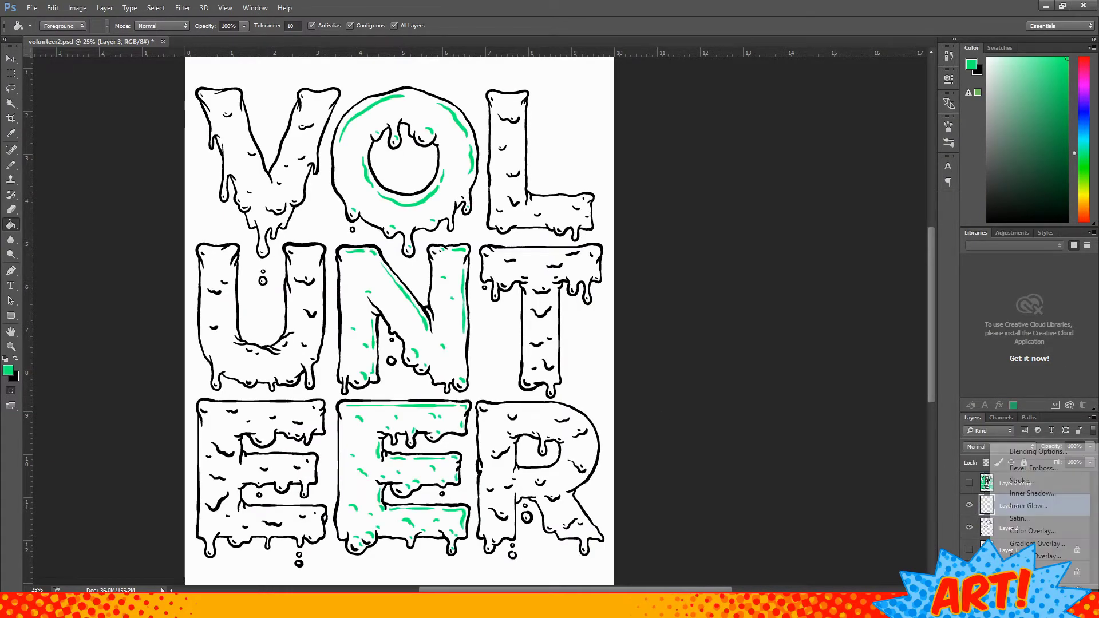
left_click(1024, 533)
left_click(875, 109)
left_click(942, 253)
left_click(1006, 109)
- Hide Layers 2 and 3, leaving only the coloured copy layer visible and selected
left_click(1008, 528)
key("g")
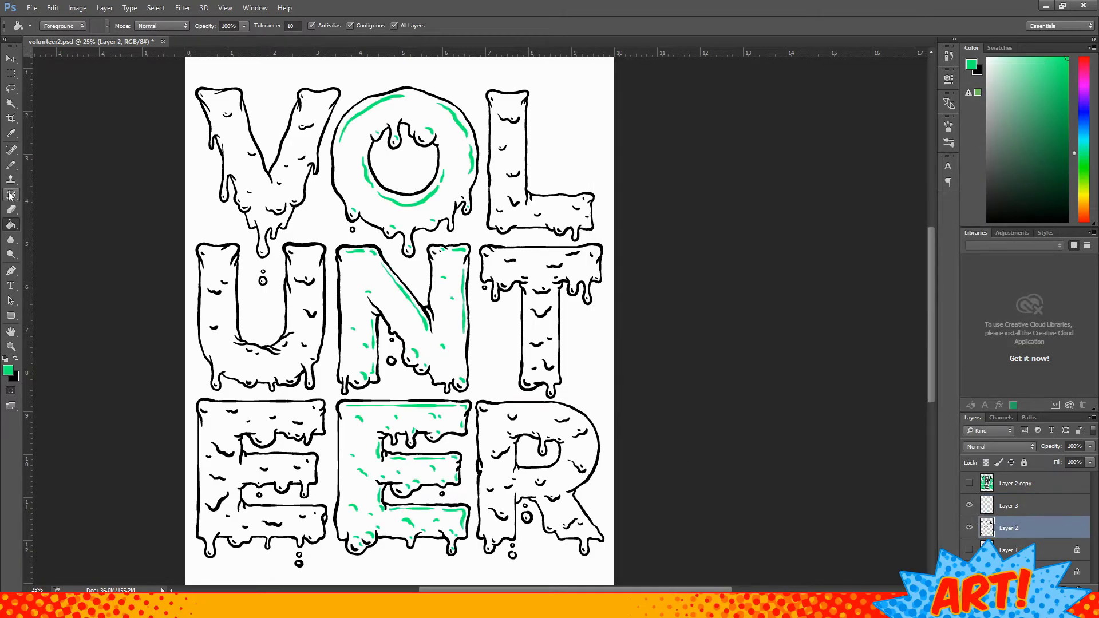
left_click(969, 506)
left_click(1014, 483)
left_click(969, 483)
left_click(968, 527)
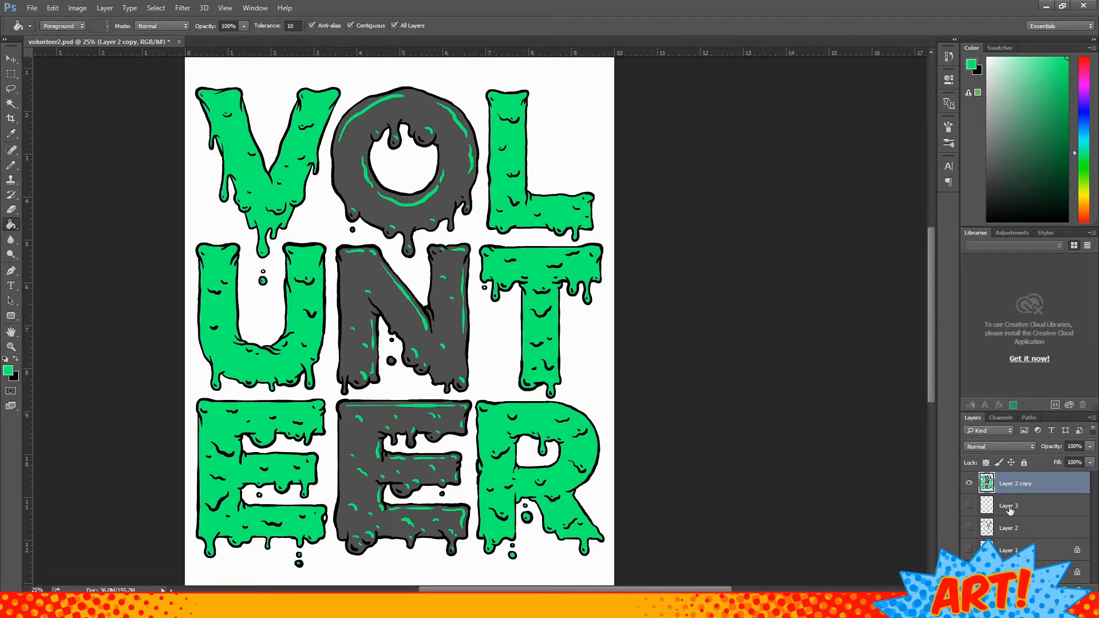
scroll(673, 423, "down", 2)
scroll(372, 332, "up", 1)
- Select the green letters with Color Range and begin choosing an overlay colour
left_click(155, 8)
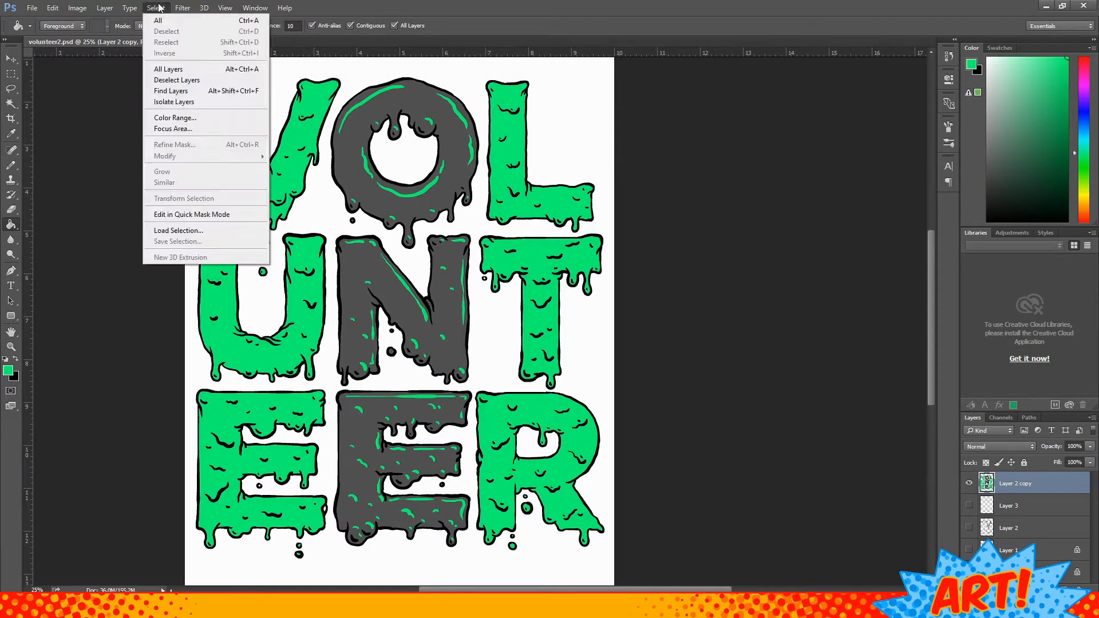
left_click(155, 8)
left_click(172, 119)
left_click(636, 149)
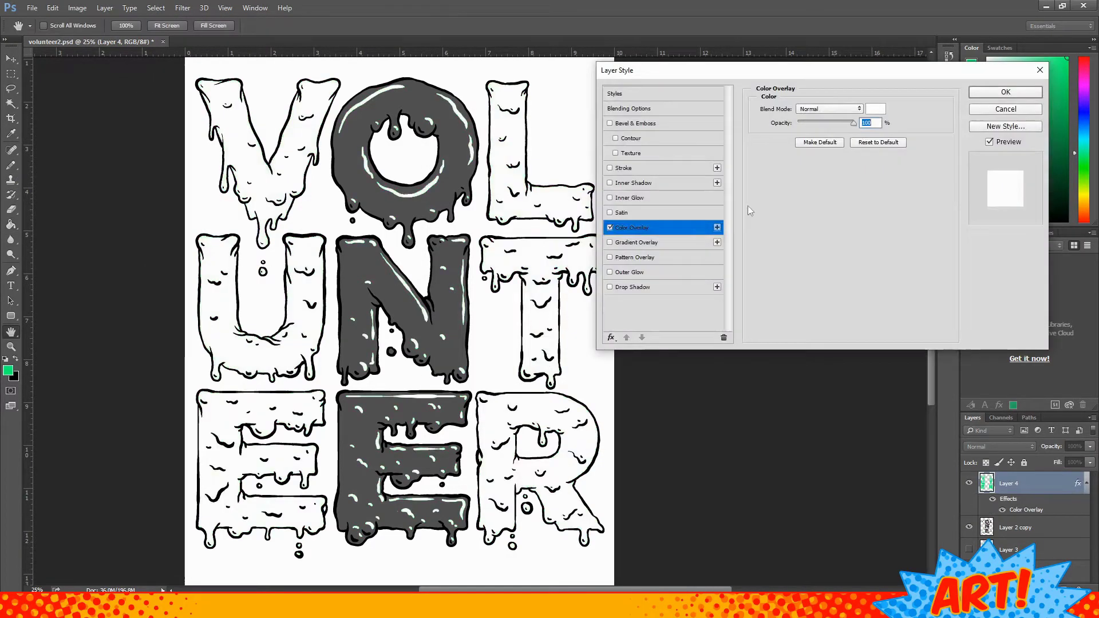
left_click(875, 109)
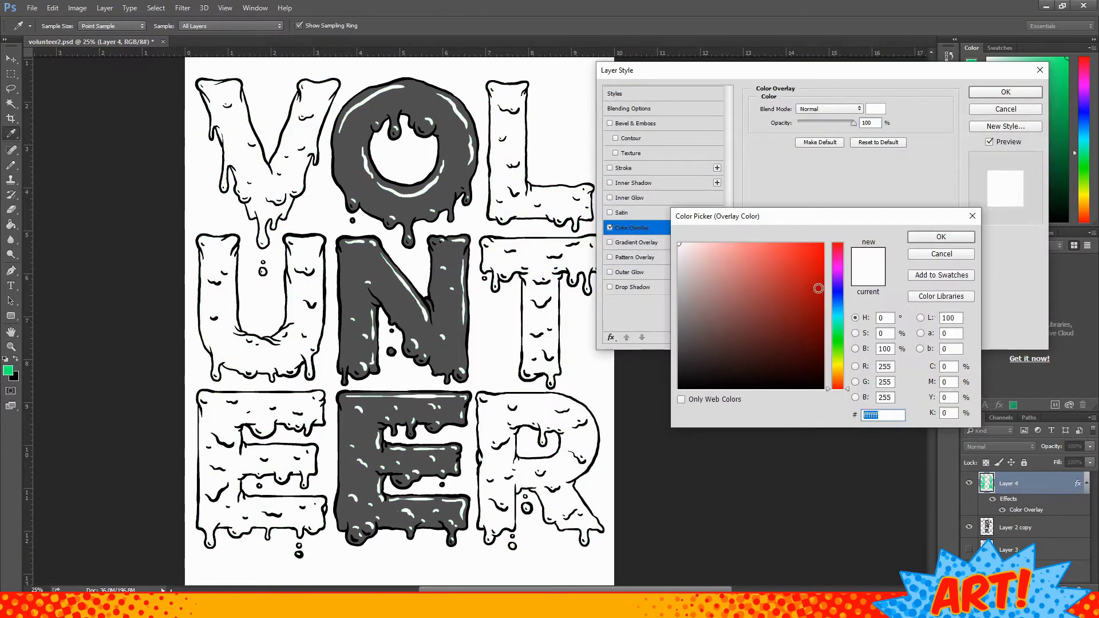
- Apply the overlay colour, then Color Range select the grey O, N and E
left_click(939, 237)
left_click(1005, 91)
left_click(1016, 527)
left_click(156, 8)
left_click(171, 119)
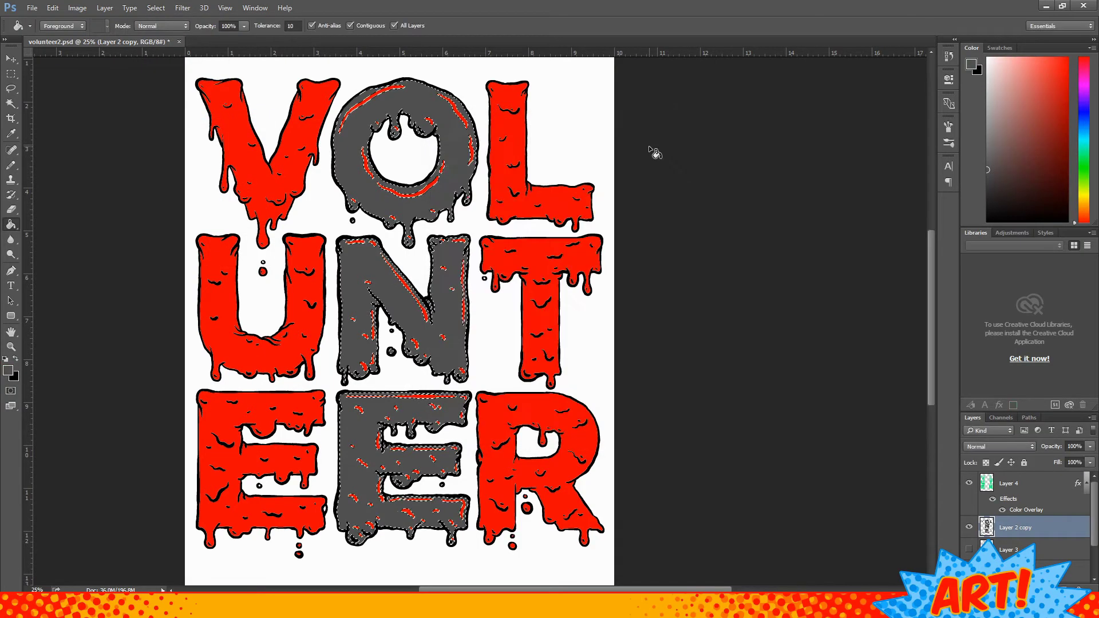
left_click(640, 148)
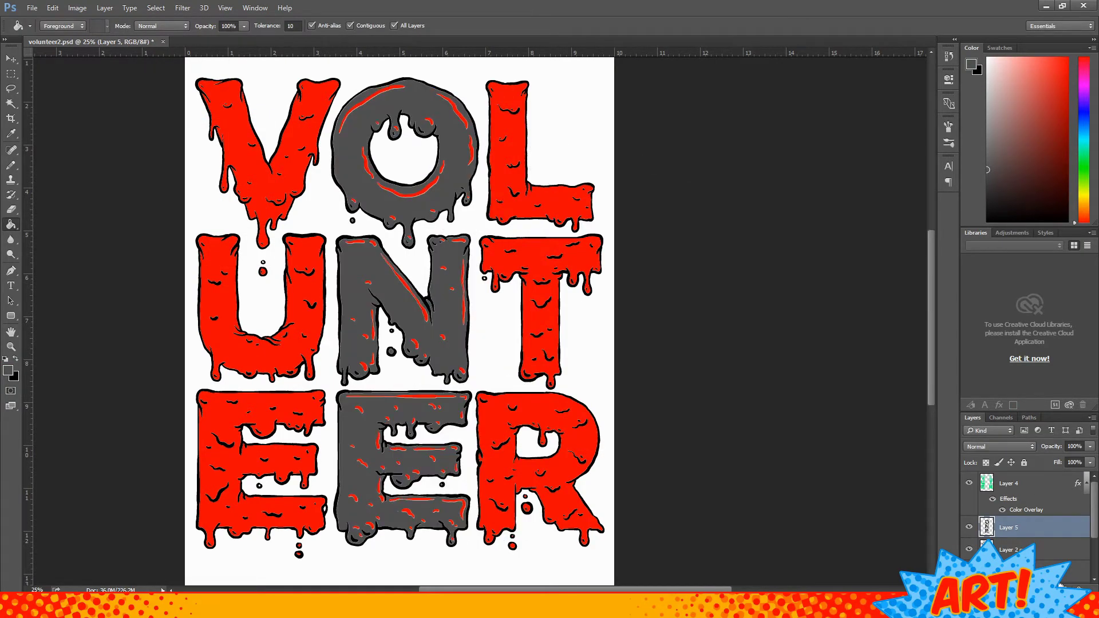
- Give the grey-letter layer (Layer 5) a purple Color Overlay
left_click_drag(1078, 483, 1030, 527)
double_click(1024, 554)
left_click(875, 109)
left_click_drag(838, 343, 837, 278)
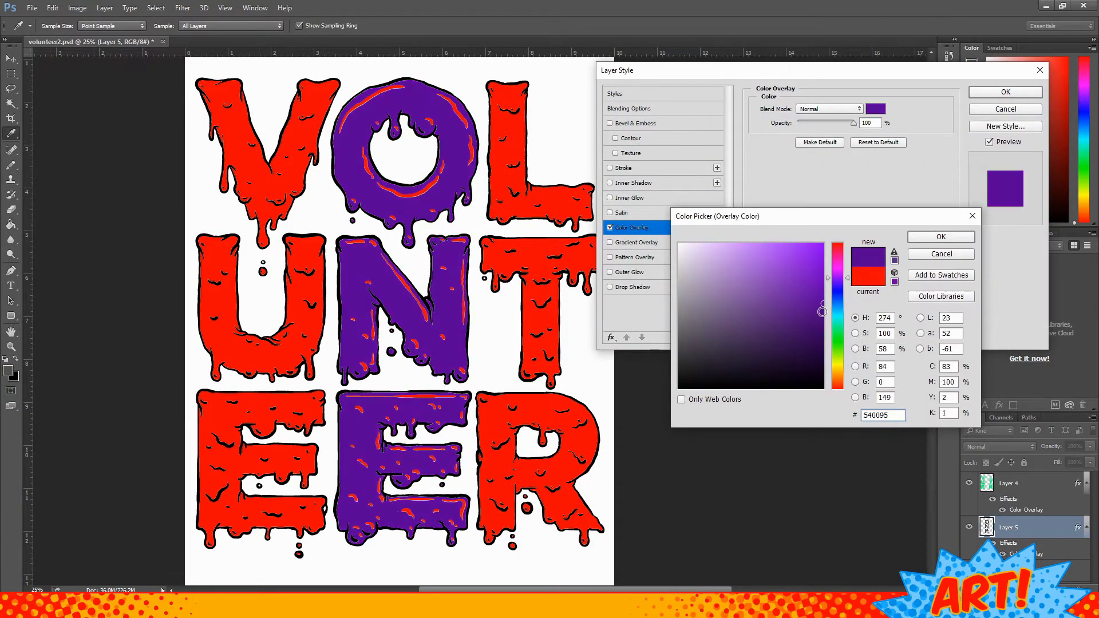
left_click(941, 236)
left_click(633, 182)
left_click(1006, 91)
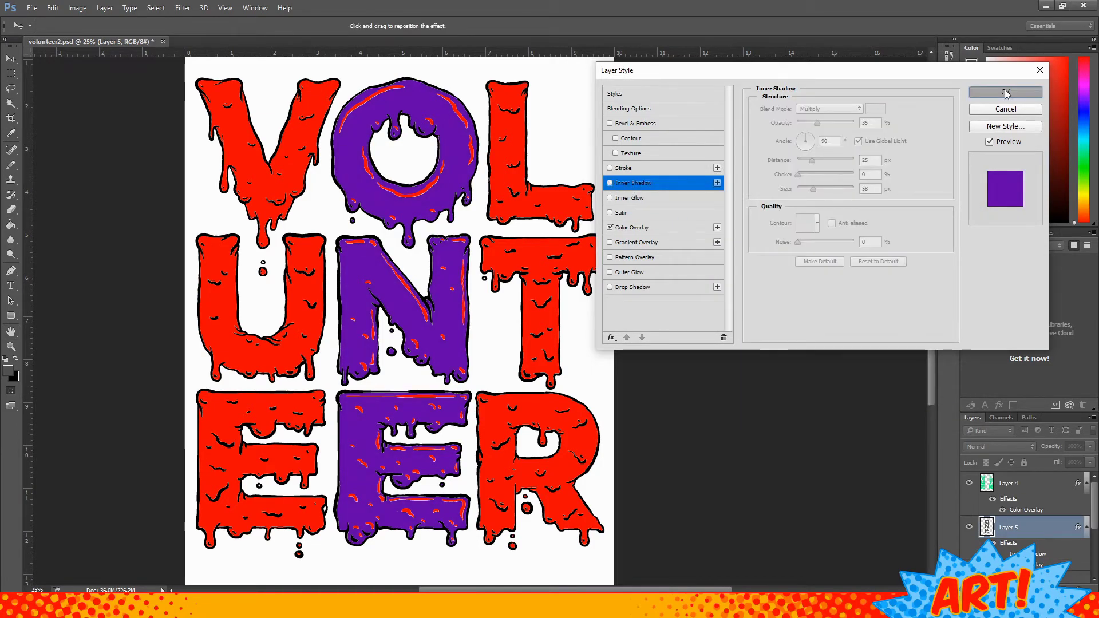
- Change the outer letters' Color Overlay on Layer 4 to yellow (ffc000)
left_click(1021, 509)
double_click(1021, 508)
left_click(876, 108)
left_click_drag(837, 400, 837, 375)
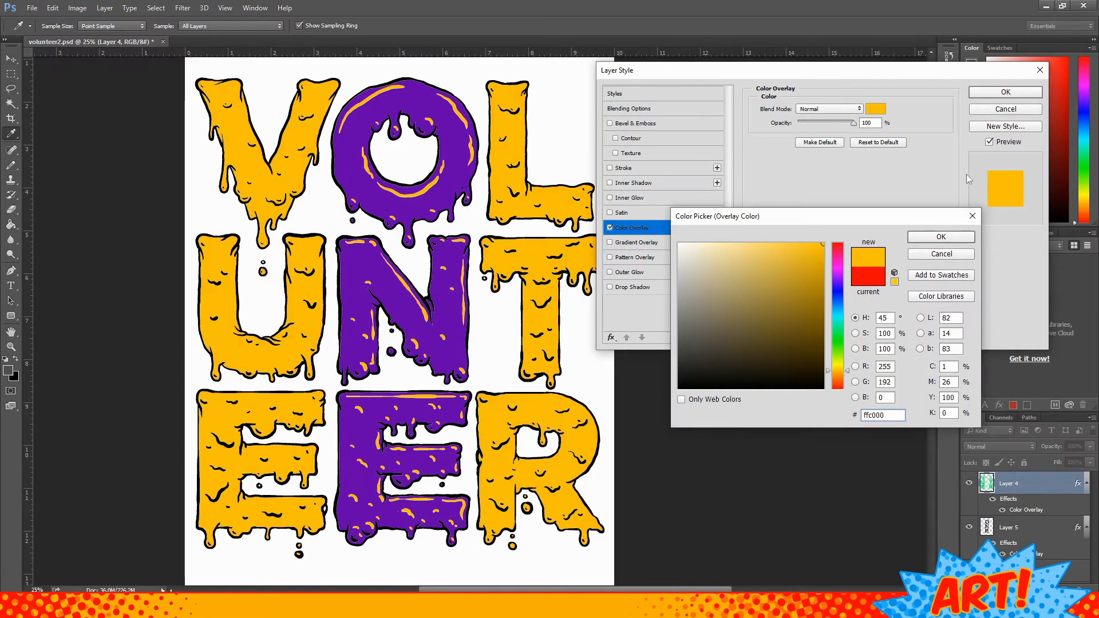
left_click(941, 237)
left_click(1006, 92)
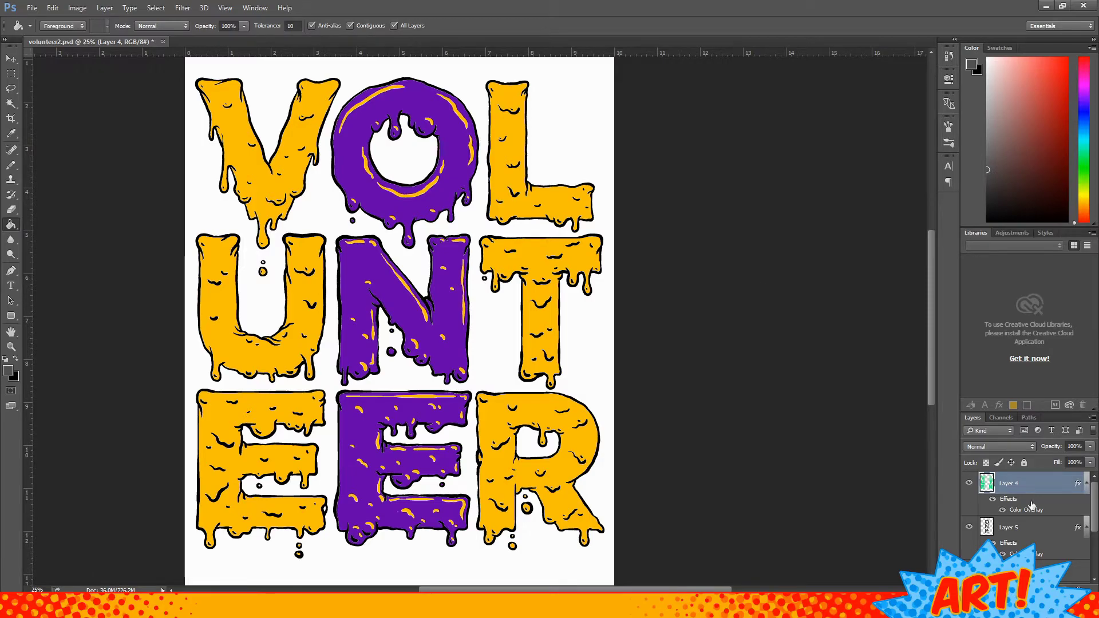
- Open a New document dialog at 9.75 × 11.014 inches, 300 Pixels/Inch
right_click(1007, 484)
left_click(1025, 361)
key("ctrl+n")
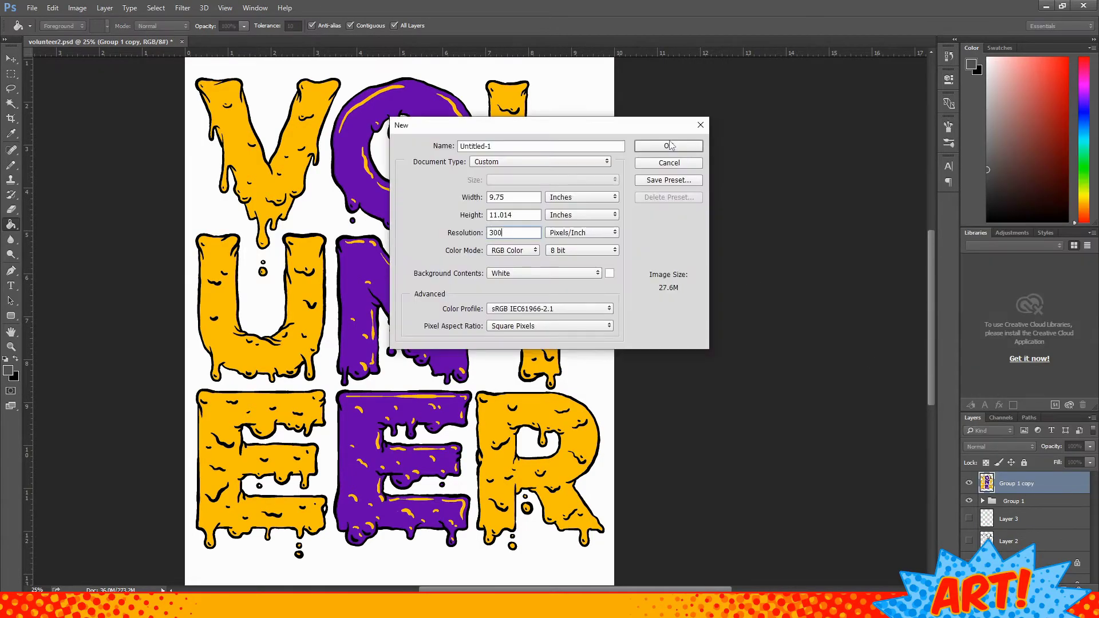
- Create the new document and place the T-shirt image in it
left_click(674, 146)
left_click_drag(675, 153, 614, 236)
key("Return")
- Bring the yellow-and-purple lettering over and scale it onto the shirt's chest
left_click(69, 41)
left_click_drag(306, 67, 637, 203)
key("ctrl+t")
left_click_drag(687, 569, 547, 405)
left_click_drag(514, 295, 521, 246)
key("Return")
key("g")
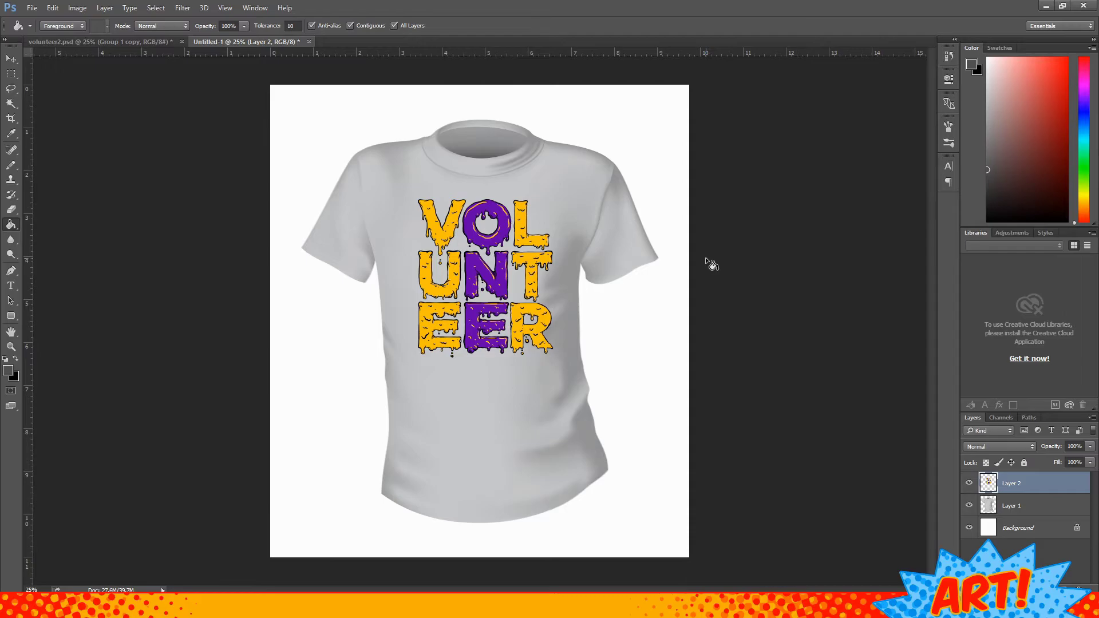
- Widen the canvas to the right and fill the new background white
left_click(1025, 527)
left_click(78, 8)
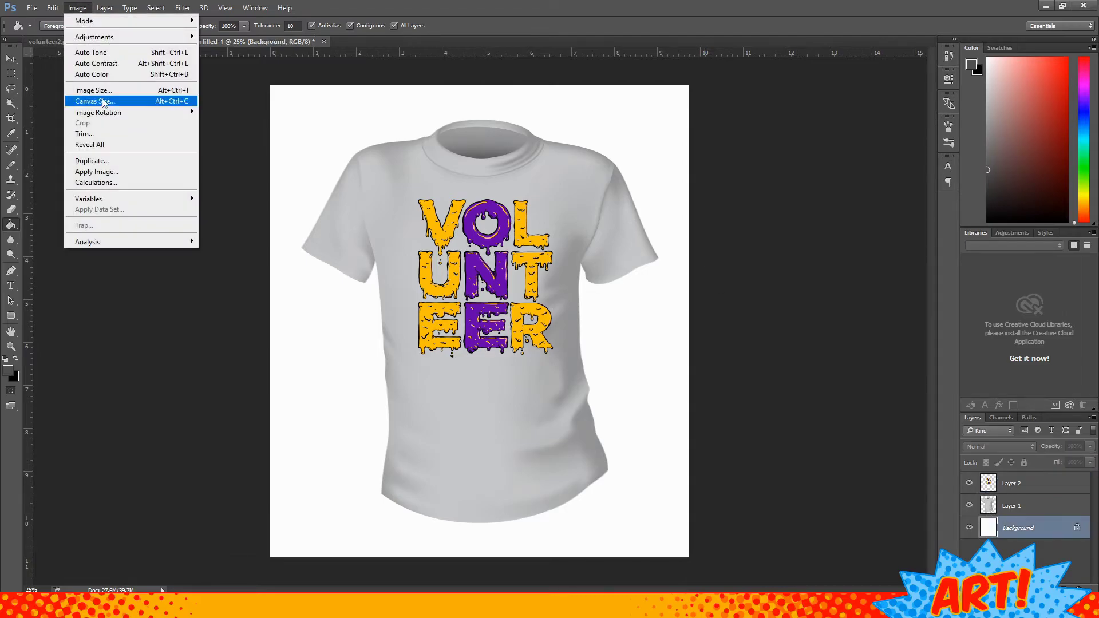
left_click(94, 101)
left_click(525, 273)
key("Return")
left_click(52, 7)
left_click(63, 189)
- Duplicate the T-shirt and move the copy onto the right half
key("Return")
left_click(1032, 495)
key("v")
left_click_drag(424, 189, 750, 189)
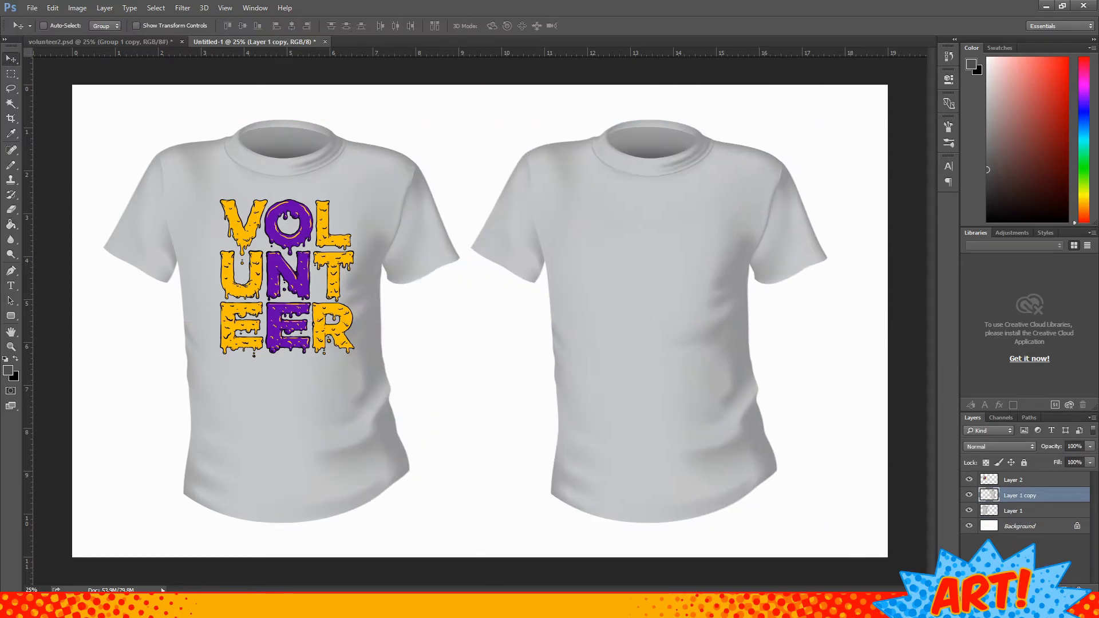
left_click(122, 45)
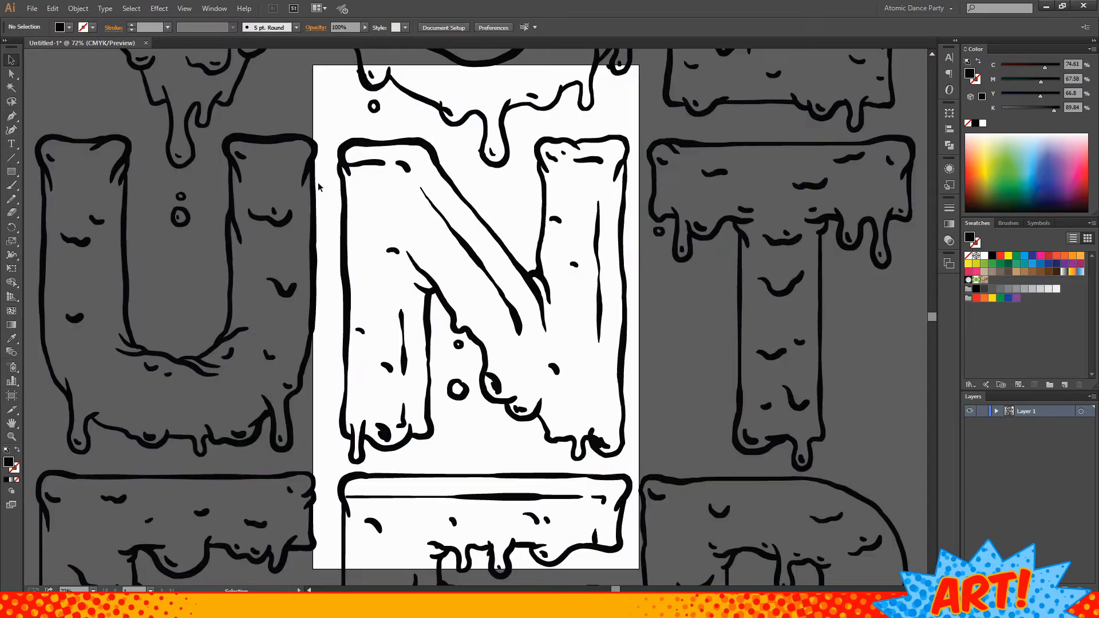
- Select all the drippy VOLUNTEER lettering in Illustrator and zoom out to see the whole artboard
left_click(123, 167)
key("ctrl+minus")
key("ctrl+minus")
key("ctrl+minus")
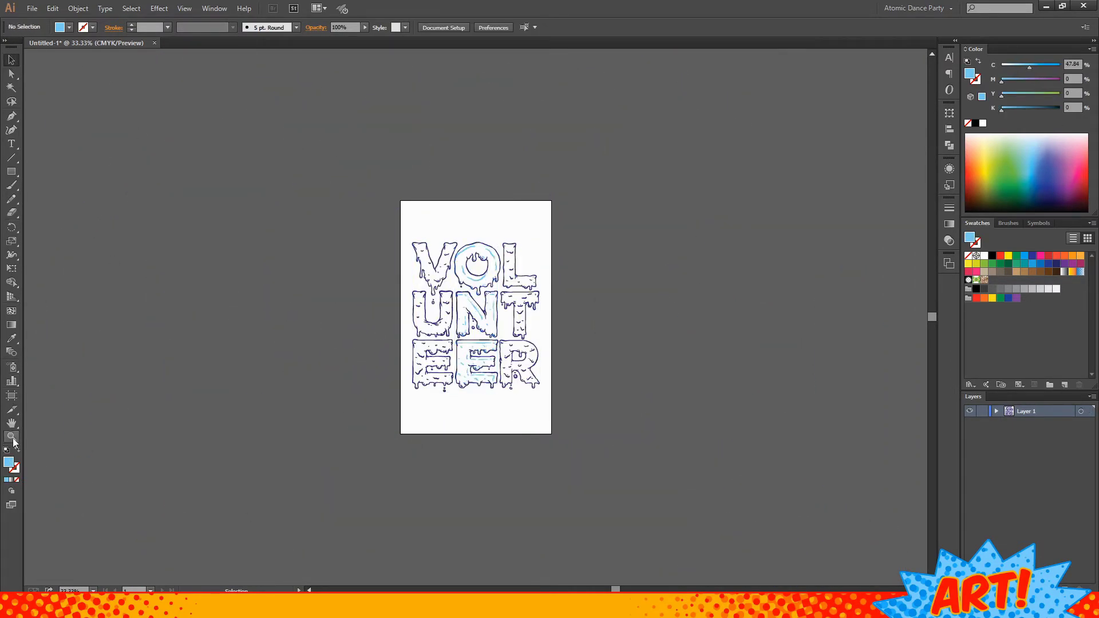
- Fit the artboard in view and inspect the lettering, selecting a light-blue highlight in the N
key("ctrl+0")
key("ctrl+a")
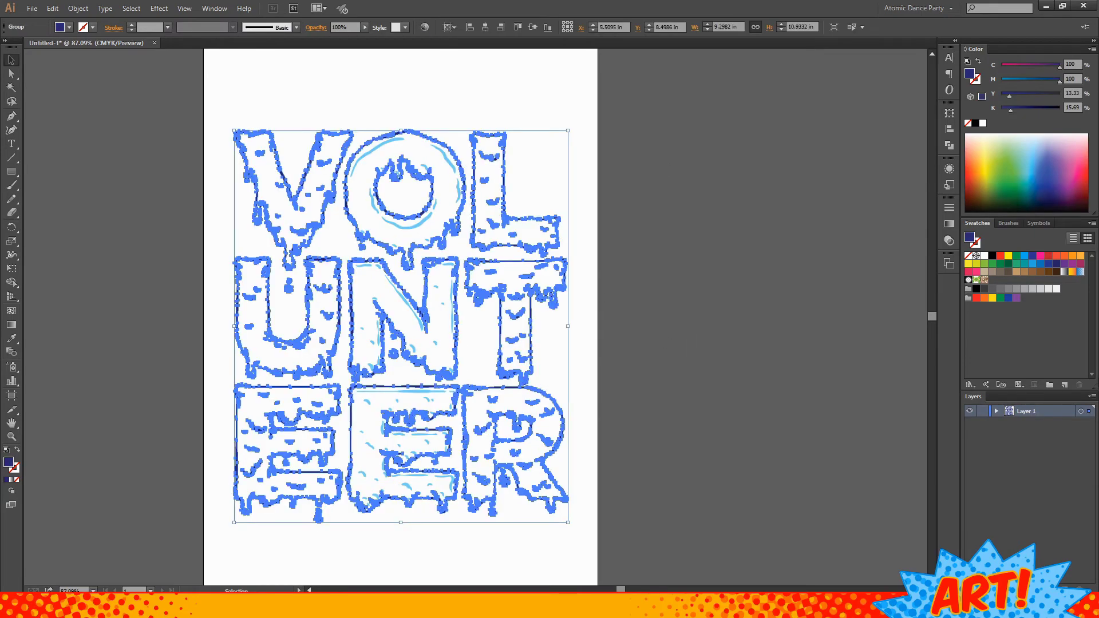
left_click(950, 150)
left_click(466, 245)
left_click(435, 343)
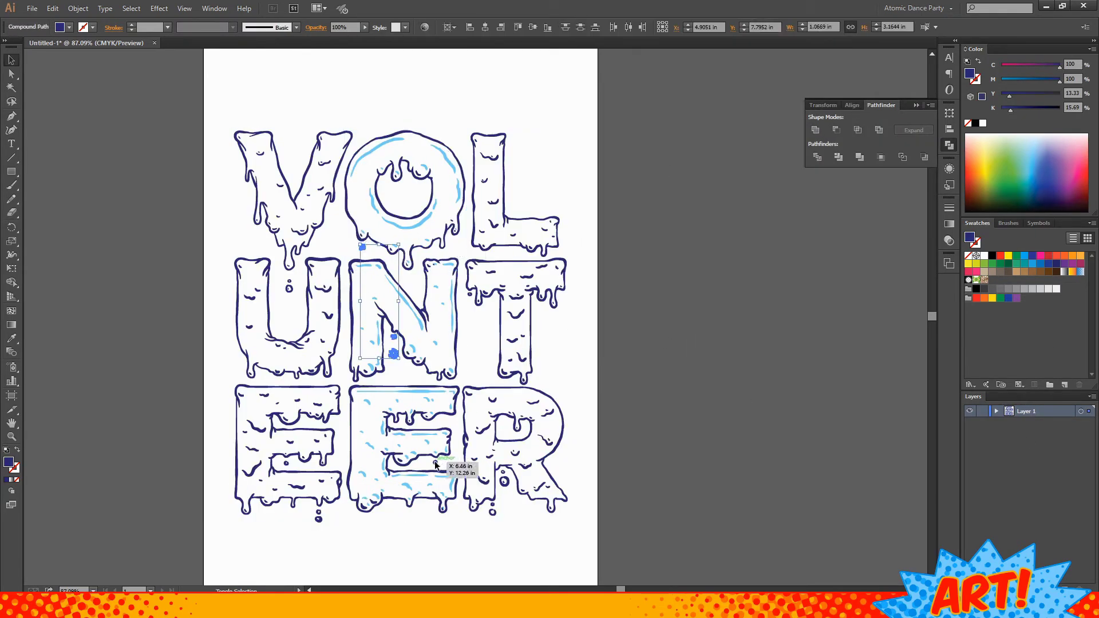
- Fill the O's outer outline with solid colour and send it behind the highlights
left_click_drag(269, 120, 544, 283)
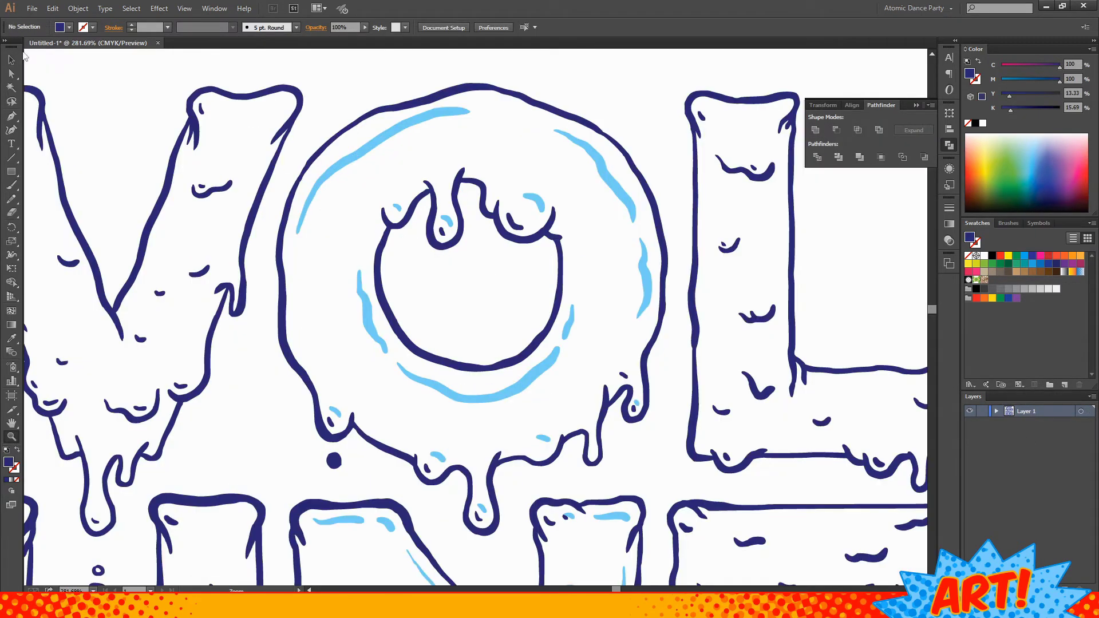
left_click(650, 352)
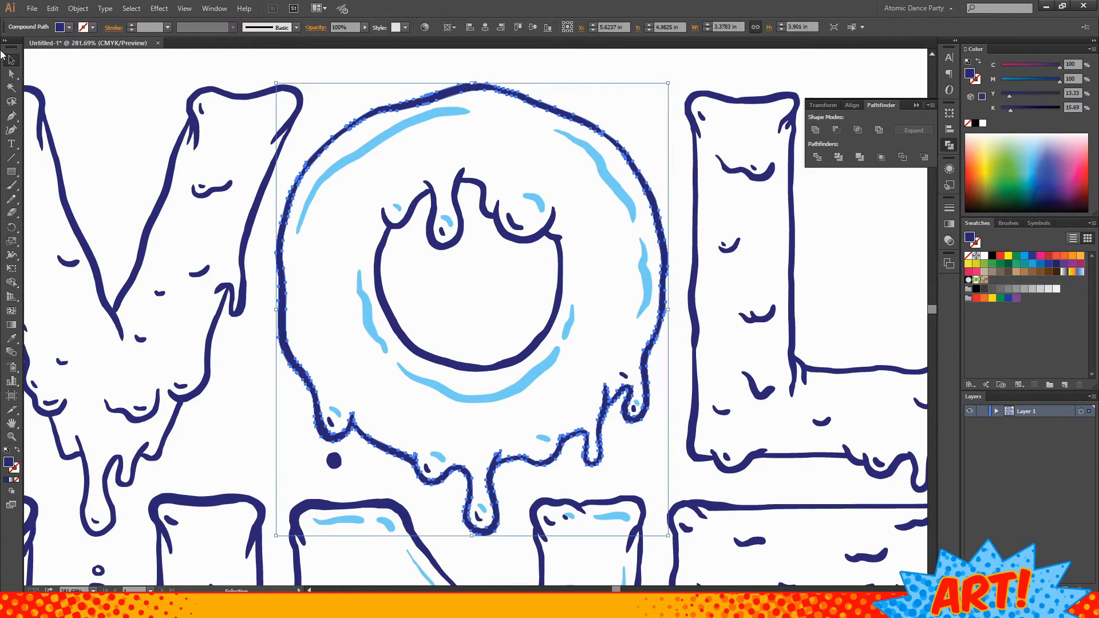
key("a")
left_click(402, 106)
key("ctrl+shift+bracketleft")
left_click(435, 252)
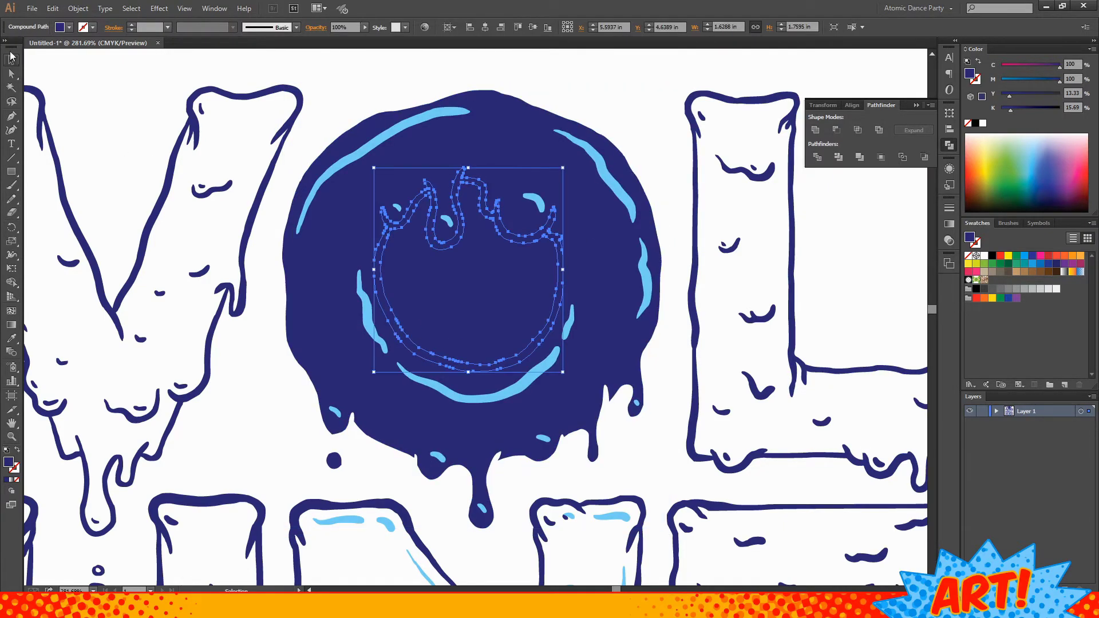
- Turn the O's inner shape into a white centre with a compound path
left_click(435, 252)
key("v")
left_click(641, 366, "shift")
key("ctrl+8")
left_click(664, 395)
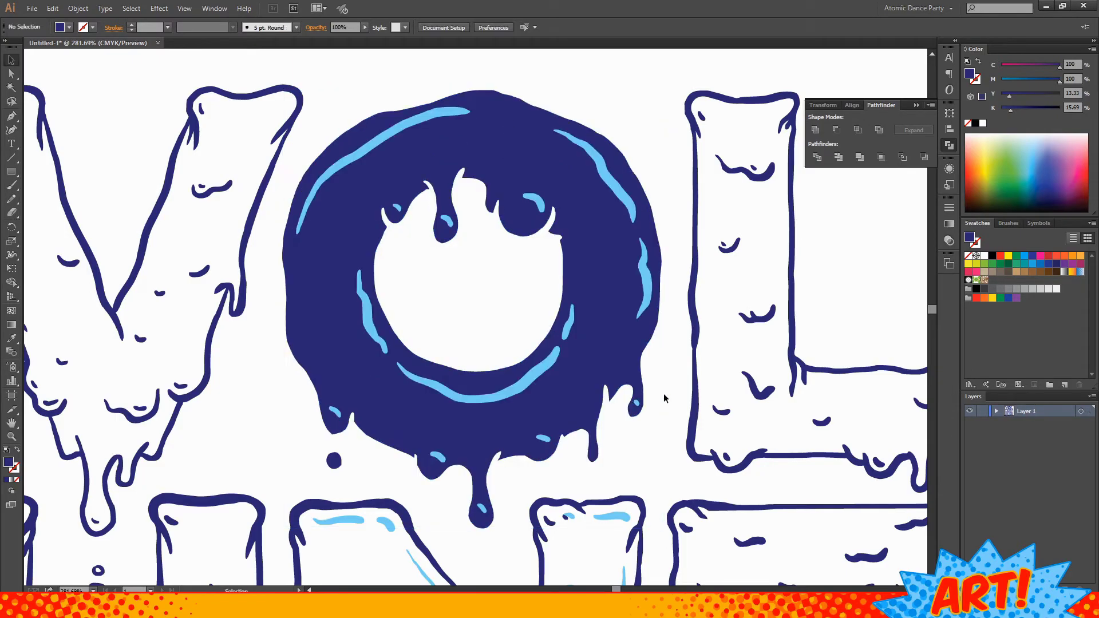
- Select the whole O, N and E letters together with the Selection tool
key("a")
left_click(12, 59)
left_click(564, 249)
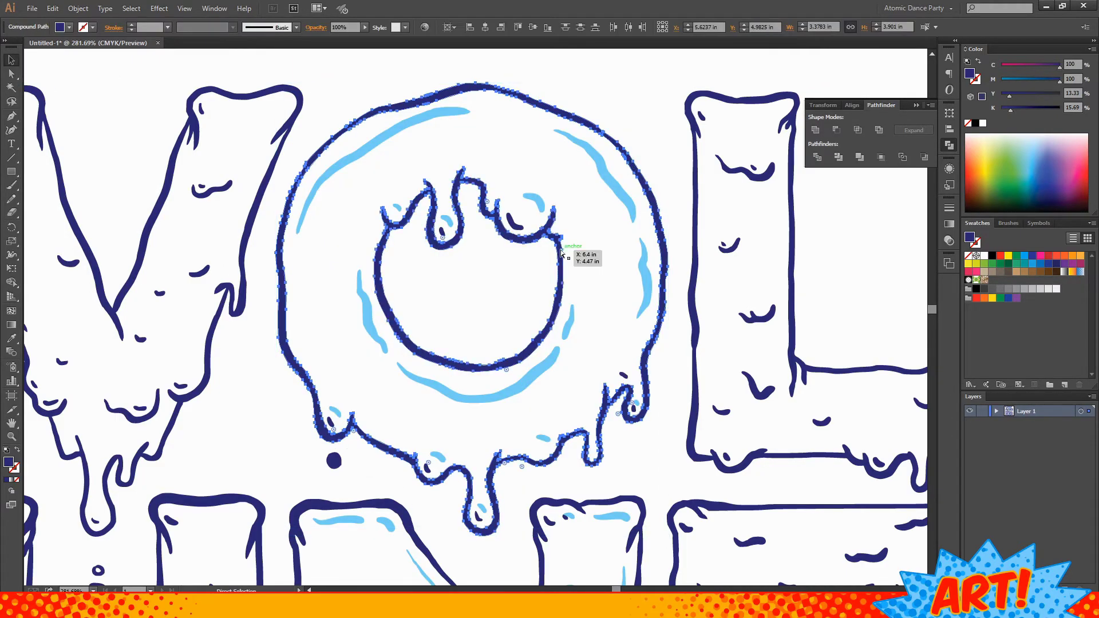
scroll(524, 423, "down", 8)
scroll(524, 423, "down", 5)
scroll(522, 393, "up", 5)
left_click(522, 392, "shift")
left_click(515, 366, "shift")
key("ctrl+1")
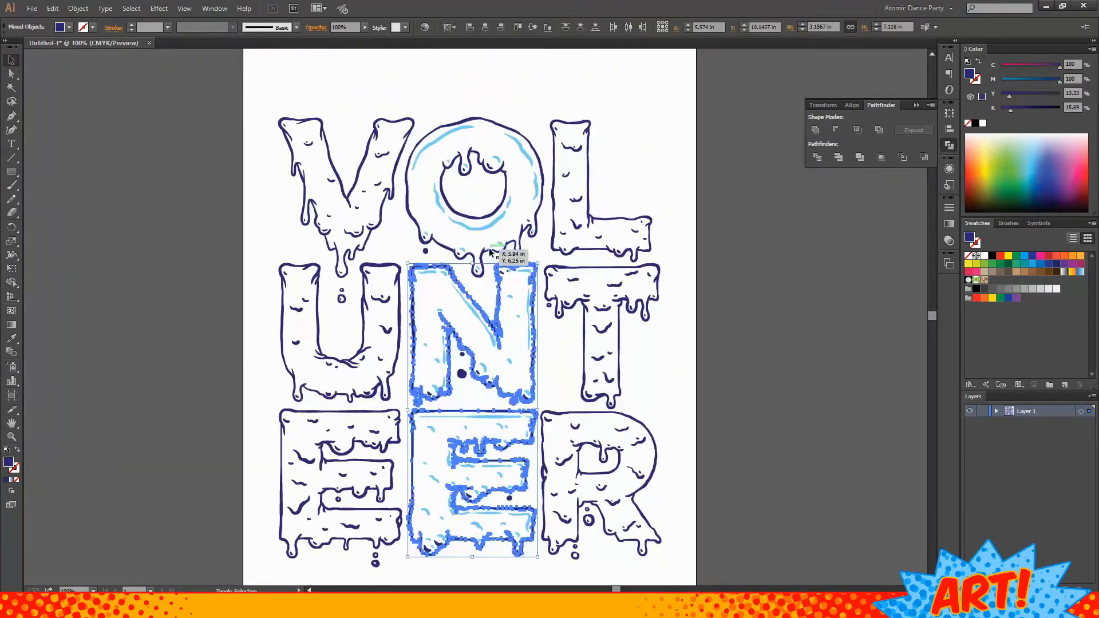
- Group the O, N and E, expand and merge them, and draw a small rectangle atop the O
key("ctrl+g")
key("ctrl+F10")
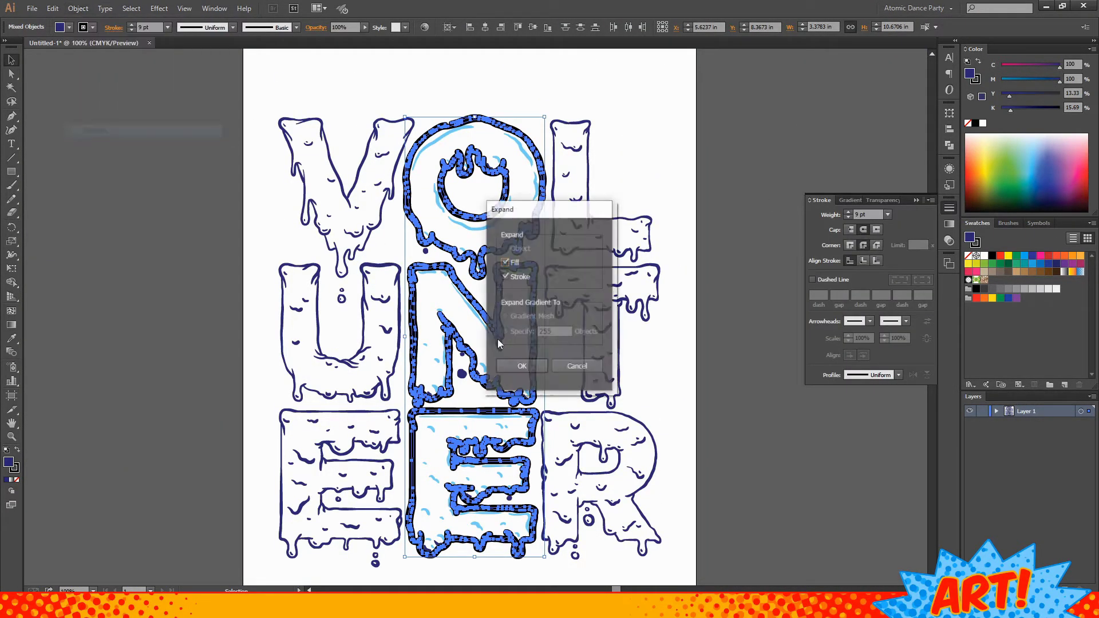
left_click(949, 260)
left_click(815, 130)
key("m")
left_click_drag(471, 119, 478, 151)
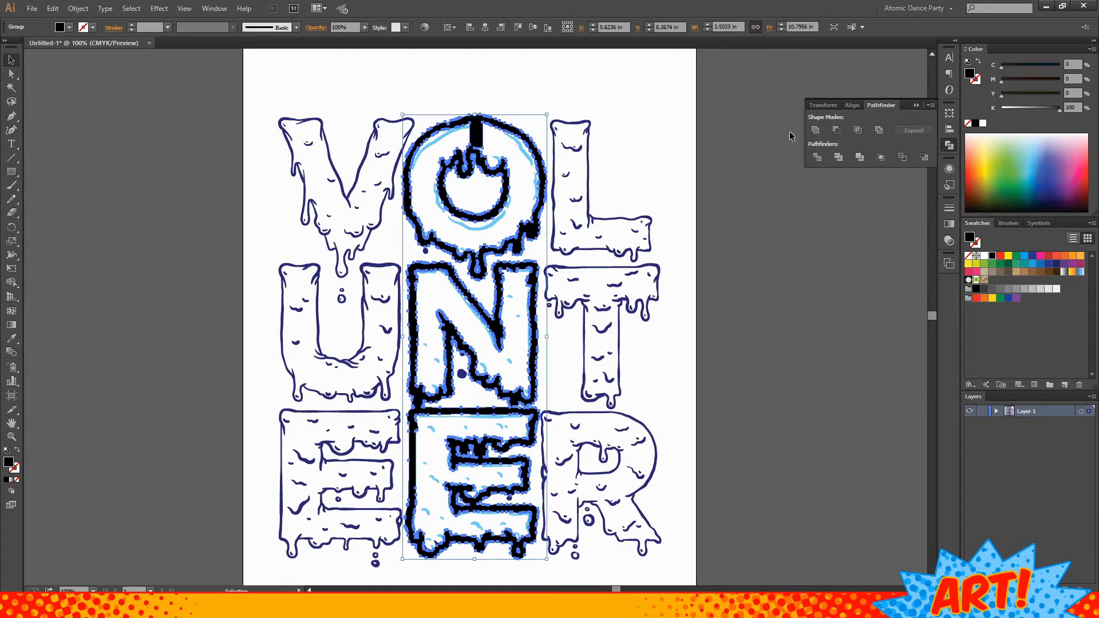
- Delete two interior detail paths and merge the O, N and E group into one shape
key("a")
left_click(527, 291)
key("Delete")
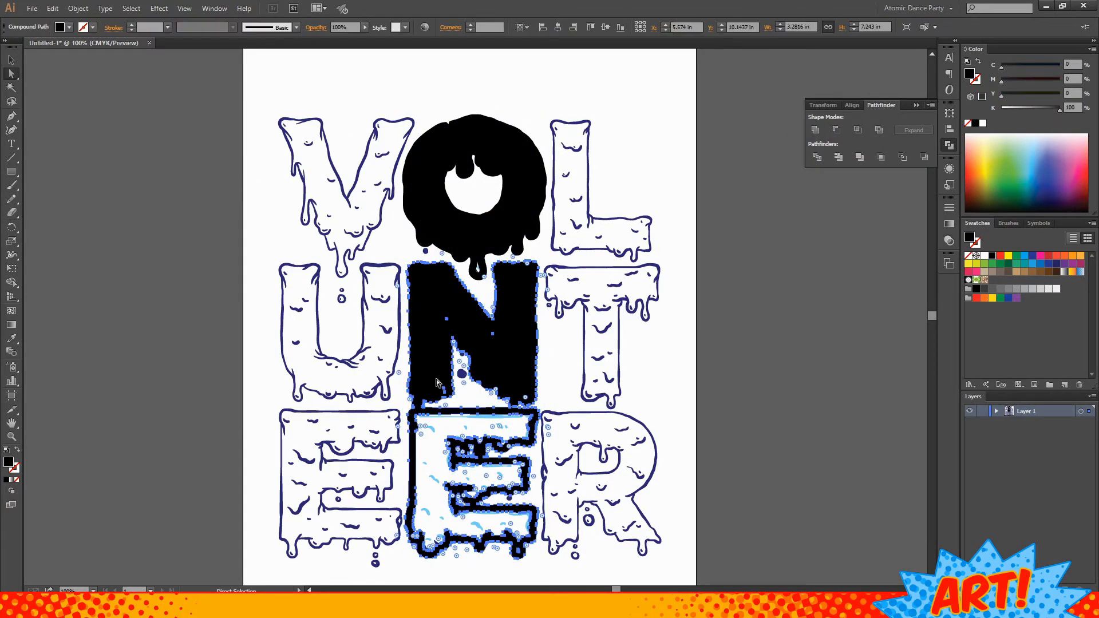
left_click(475, 469)
key("Delete")
left_click(480, 266)
key("v")
left_click(480, 266)
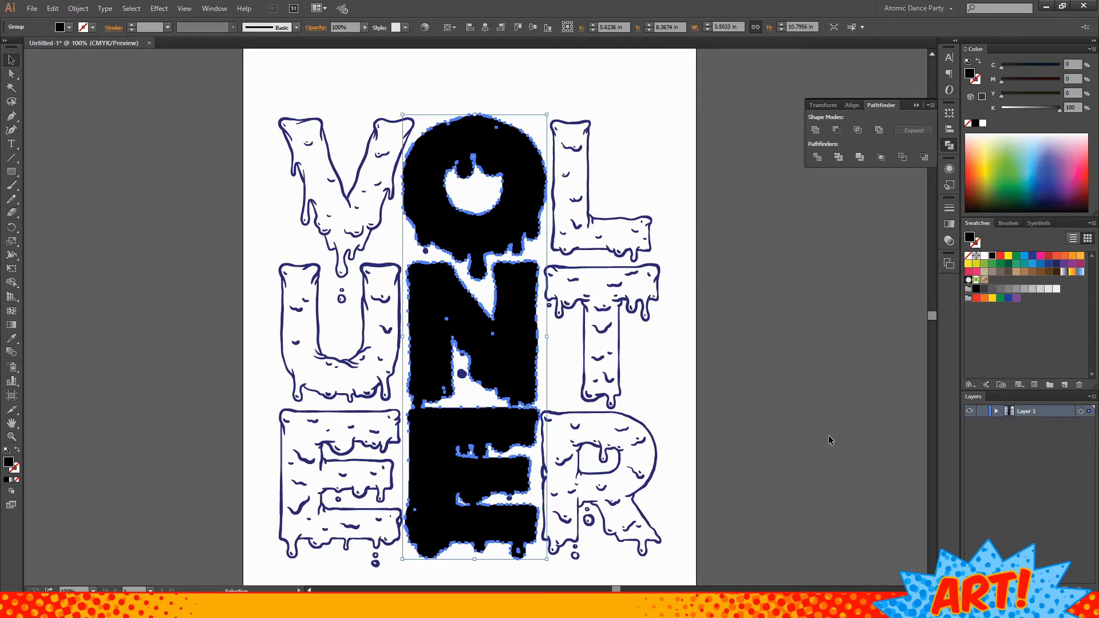
left_click(815, 130)
- Check a tiny stray path, then undo the merge and grouping
left_click(494, 407)
key("a")
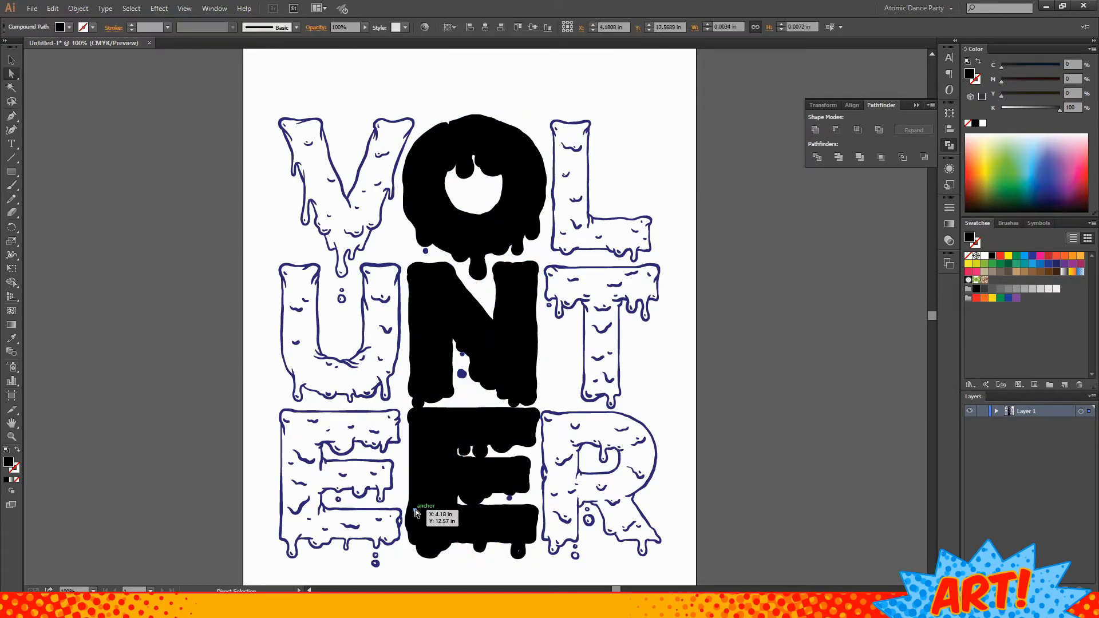
left_click(462, 354)
scroll(462, 353, "up", 10)
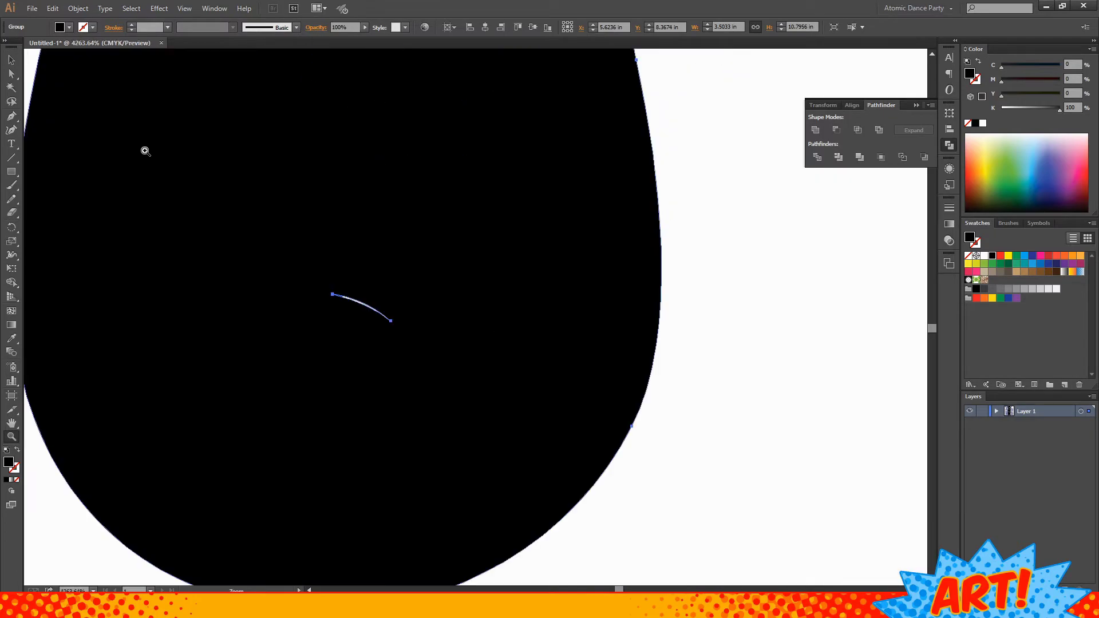
scroll(392, 318, "down", 5)
scroll(412, 277, "down", 5)
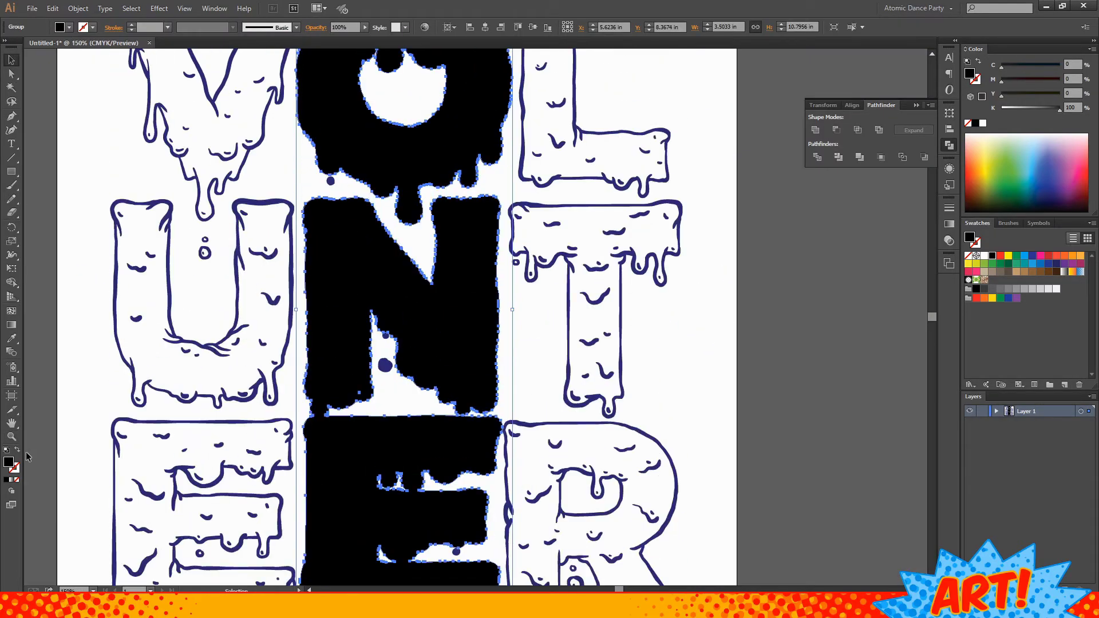
key("ctrl+z")
scroll(315, 431, "up", 2)
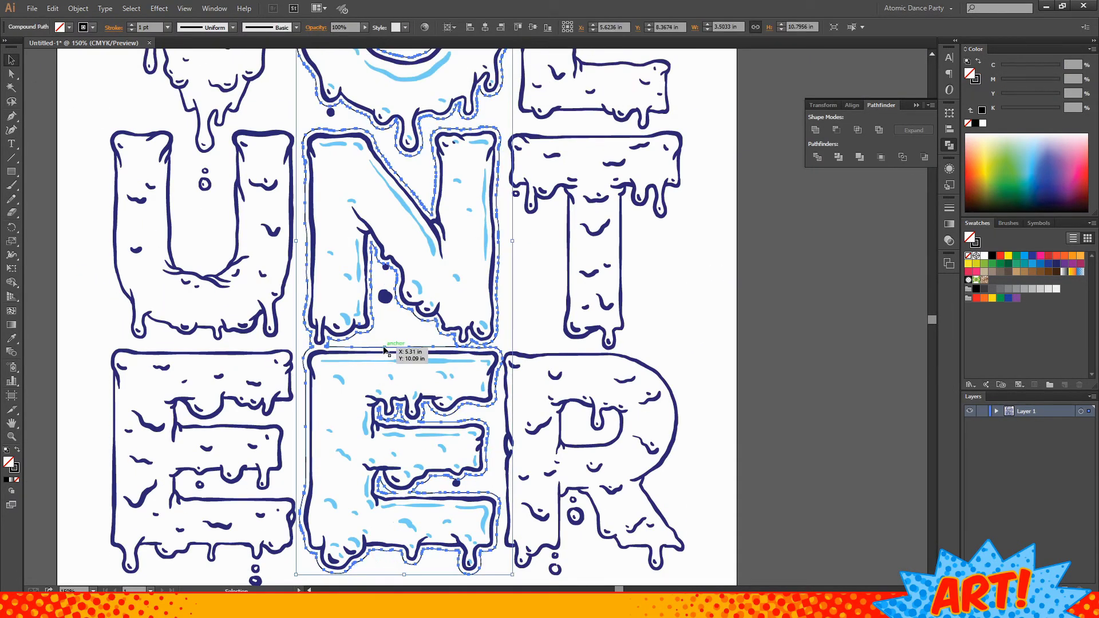
key("ctrl+z")
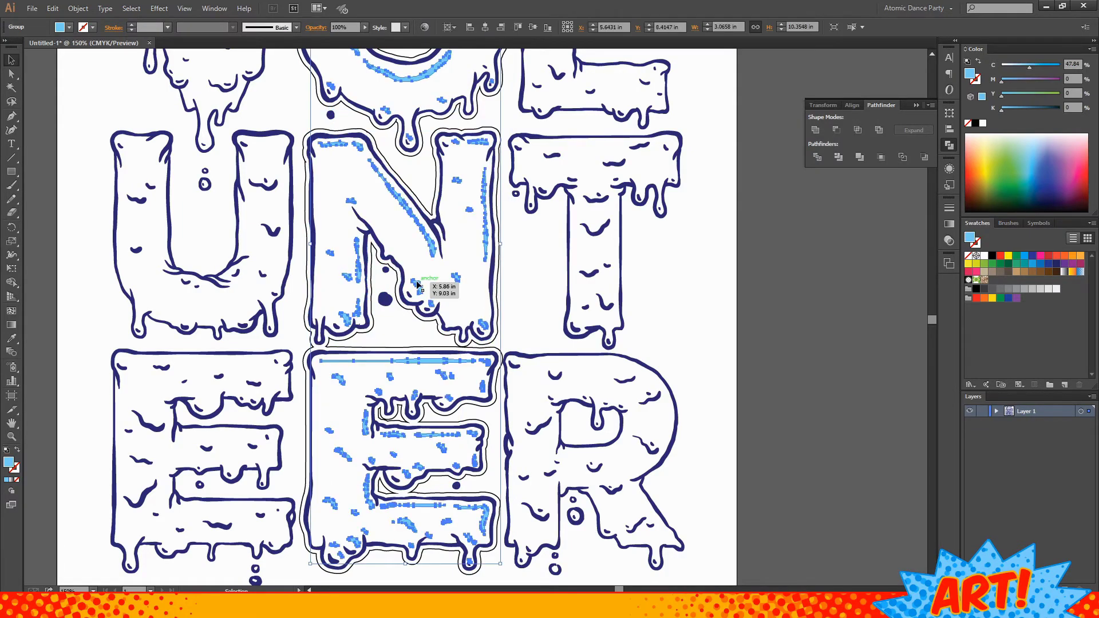
key("ctrl+minus")
key("ctrl+minus")
key("ctrl+z")
key("ctrl+z")
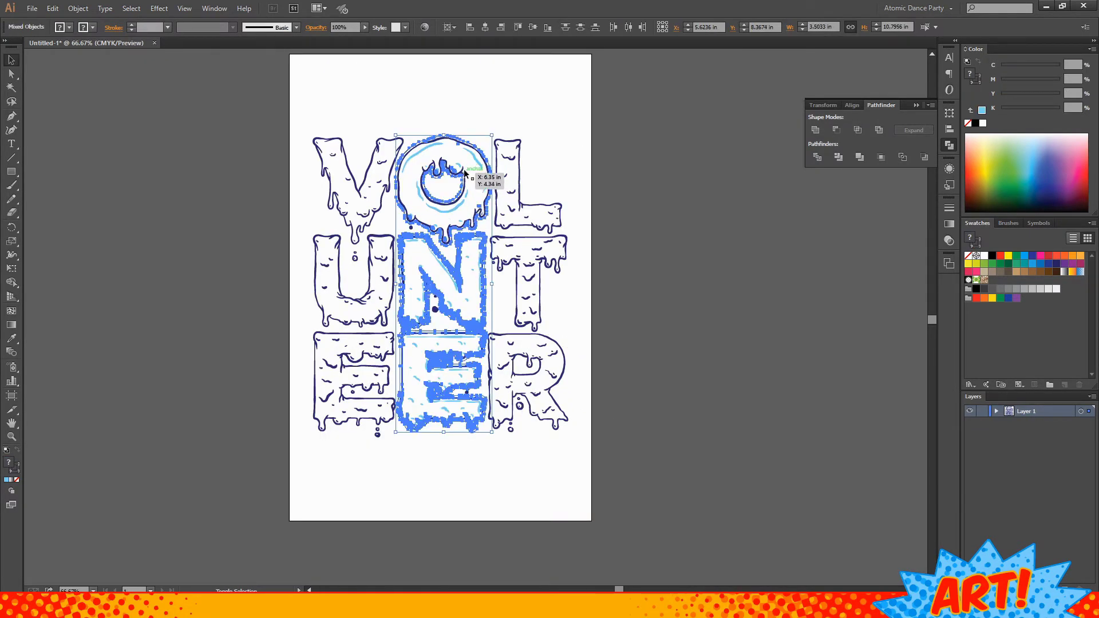
key("ctrl+plus")
key("ctrl+plus")
key("ctrl+z")
- Inspect the O group with Direct Selection, then zoom out to the whole lettering
left_click(11, 199)
left_click(11, 74)
left_click(314, 90)
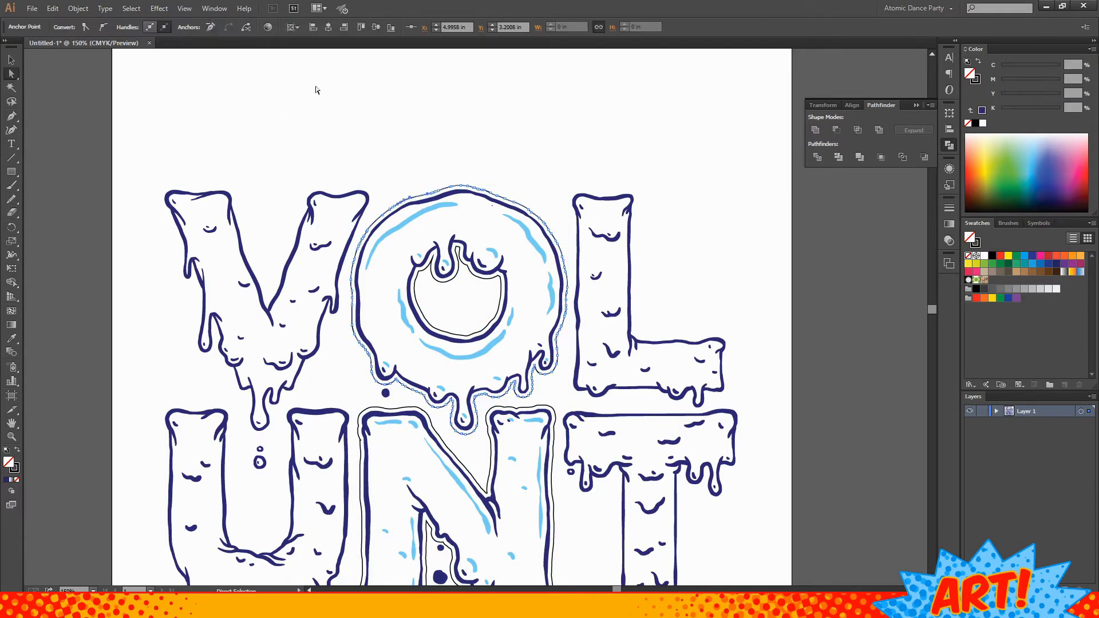
scroll(147, 460, "down", 5)
left_click(441, 263)
scroll(441, 264, "up", 3)
left_click(418, 238)
left_click(184, 9)
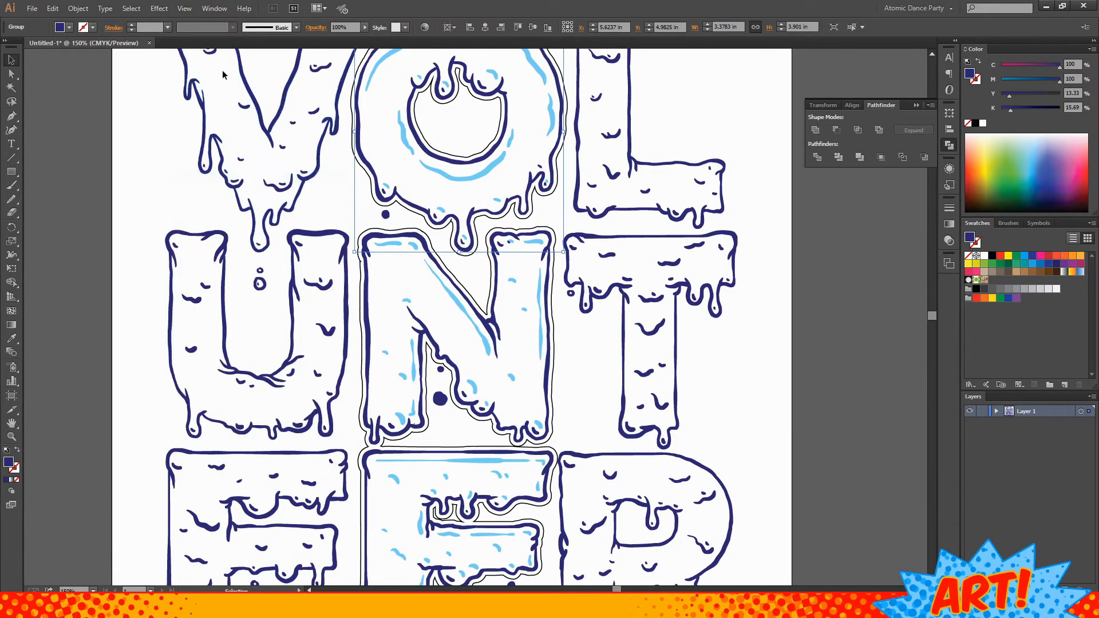
key("ctrl+1")
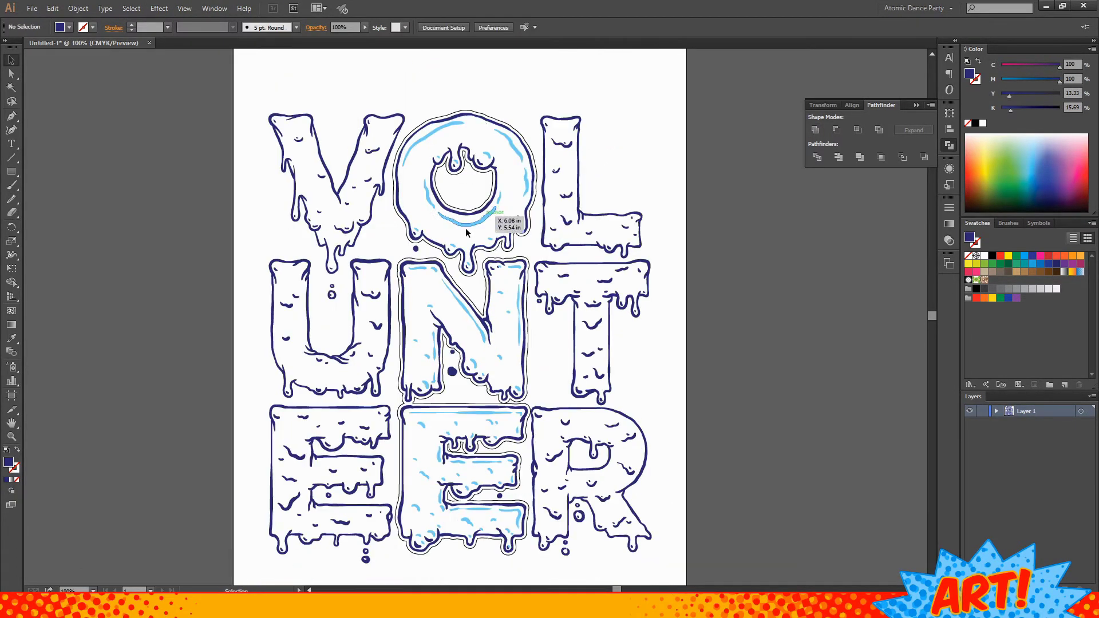
- Merge the O, N and E column into one solid black fill and ungroup it
left_click(518, 343, "shift")
left_click(518, 486, "shift")
left_click(859, 158)
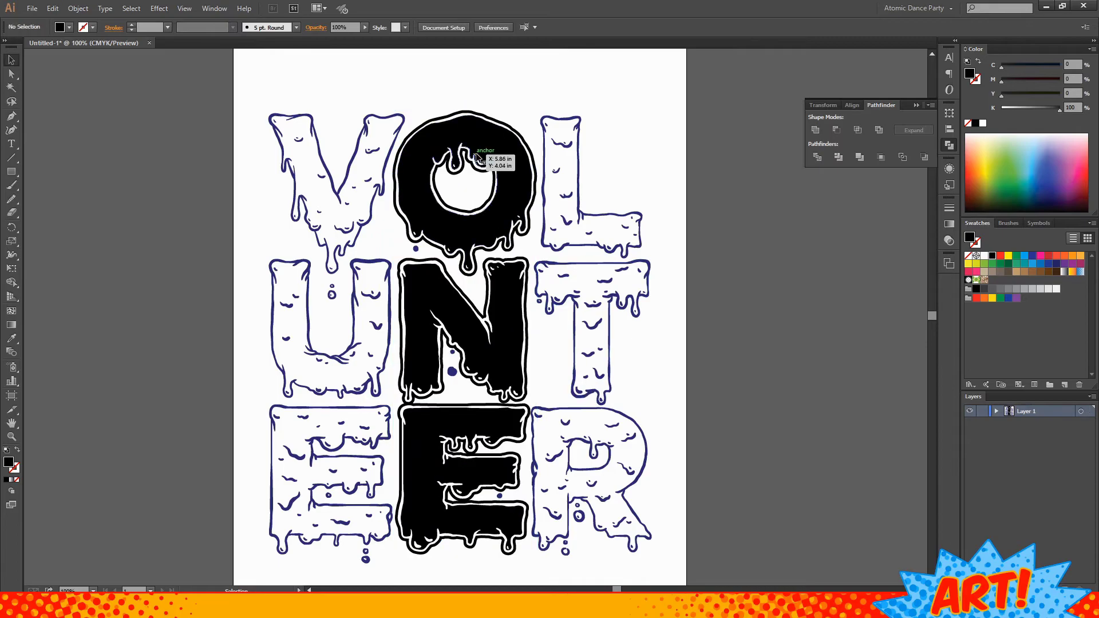
key("ctrl+shift+g")
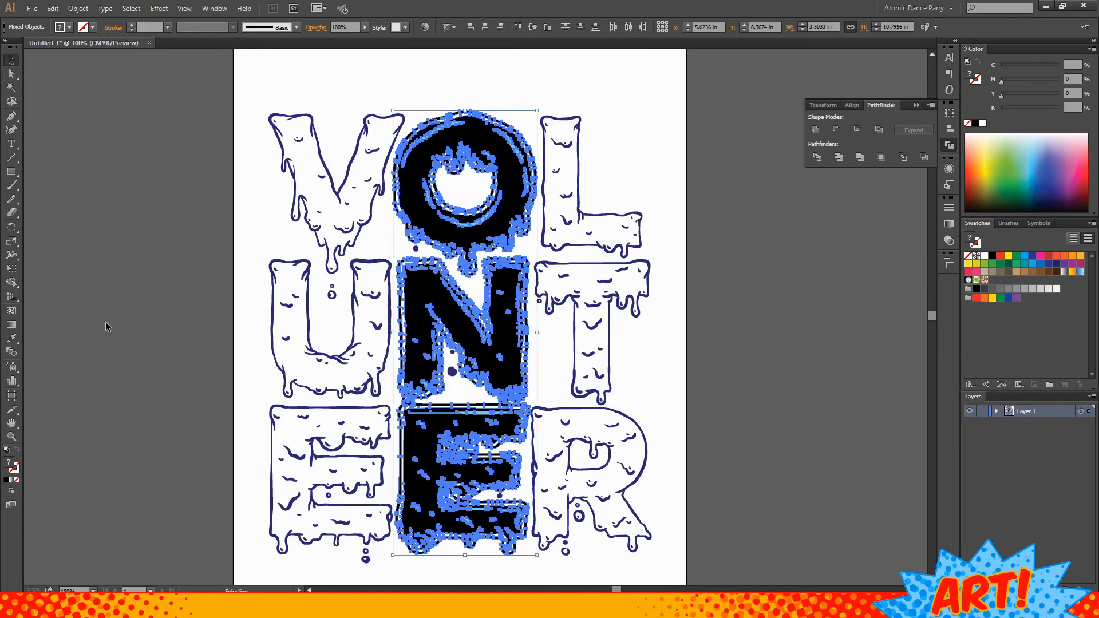
left_click(738, 240)
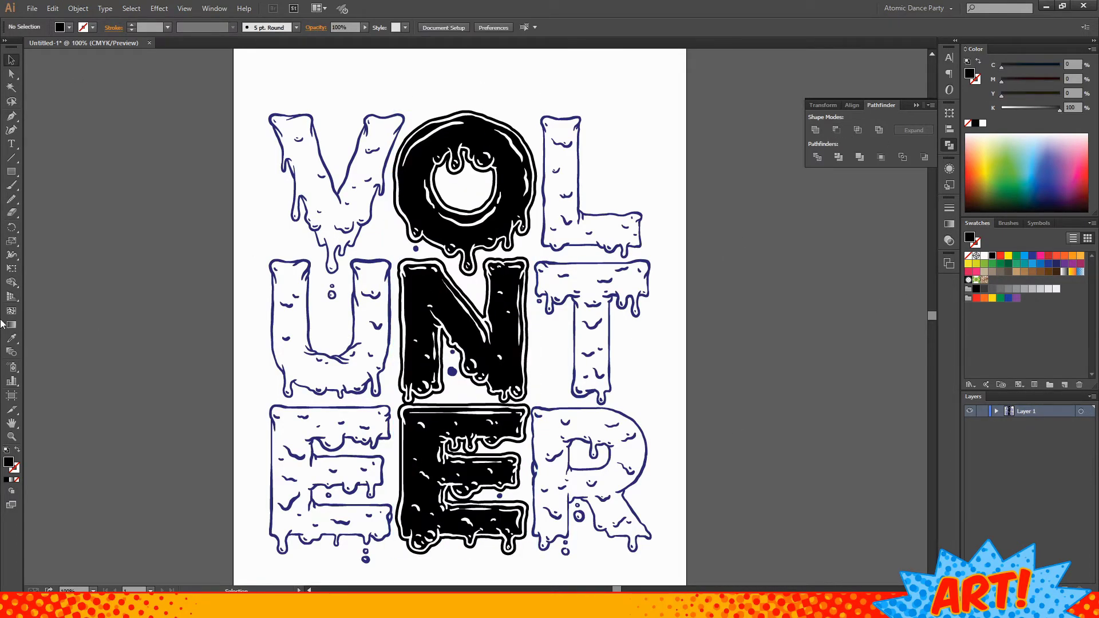
- Zoom in on the O and inspect the small detail shapes down through the E
key("z")
left_click_drag(318, 52, 618, 228)
scroll(475, 316, "down", 3)
key("a")
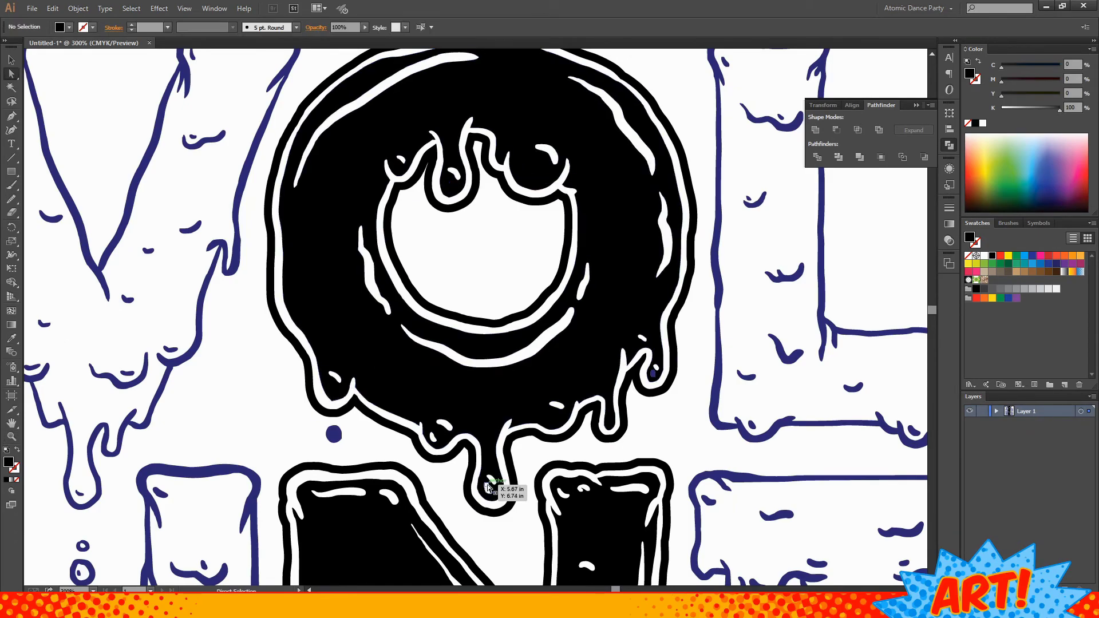
scroll(599, 270, "down", 5)
scroll(681, 340, "down", 2)
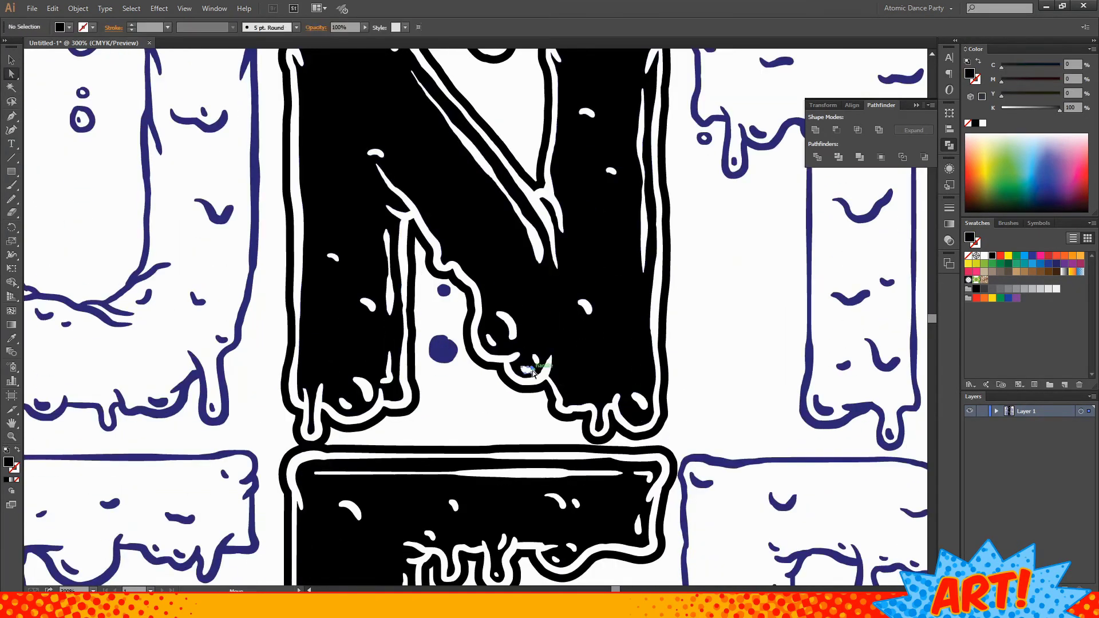
scroll(338, 360, "down", 3)
scroll(412, 316, "down", 1)
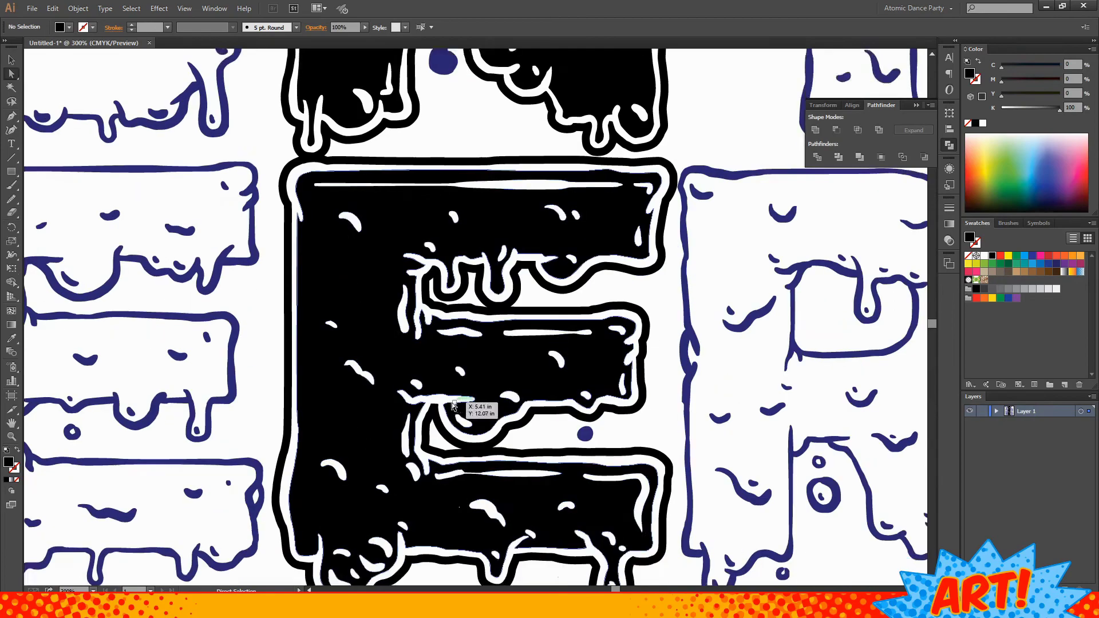
scroll(478, 404, "down", 2)
scroll(612, 362, "down", 1)
left_click(611, 408)
key("ctrl+minus")
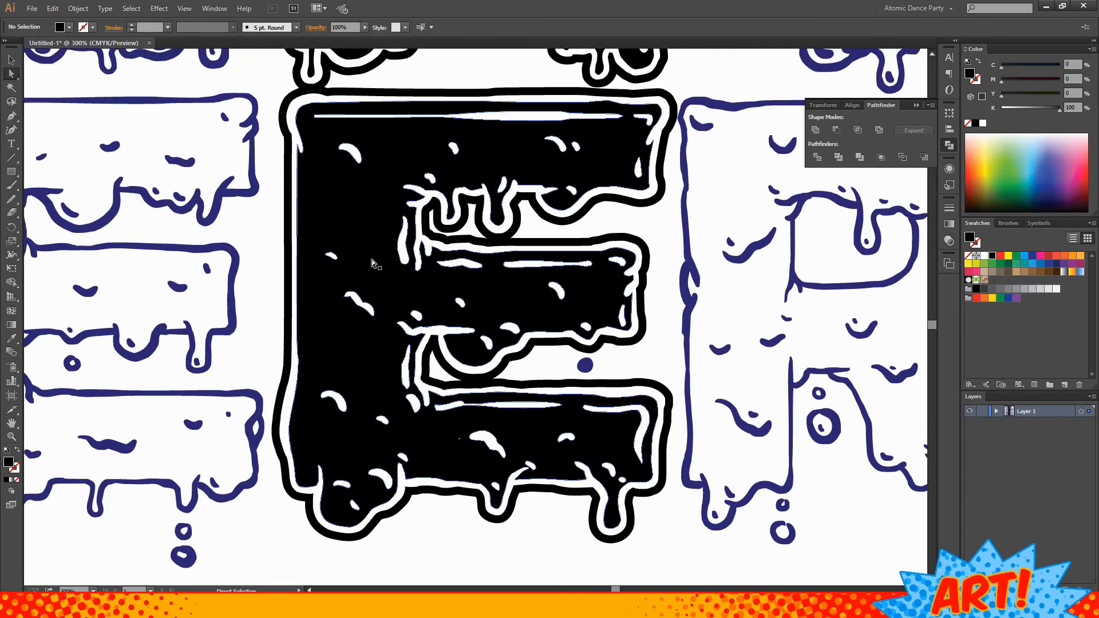
key("ctrl+1")
- Copy all the lettering and paste it into the T-shirt mockup as a Smart Object
key("v")
key("ctrl+a")
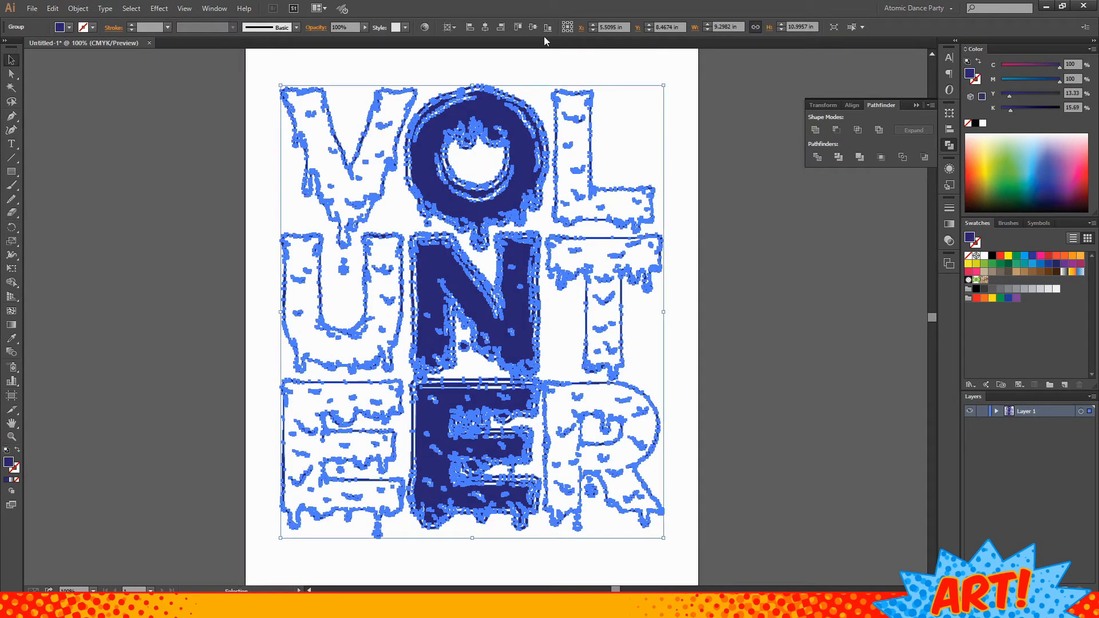
key("alt+Tab")
key("ctrl+v")
key("Return")
- Scale the pasted lettering down and place it on the right shirt's chest
mouse_move(636, 304)
left_mouse_down()
mouse_move(372, 457)
mouse_move(684, 253)
left_mouse_up()
left_click_drag(721, 355, 723, 344)
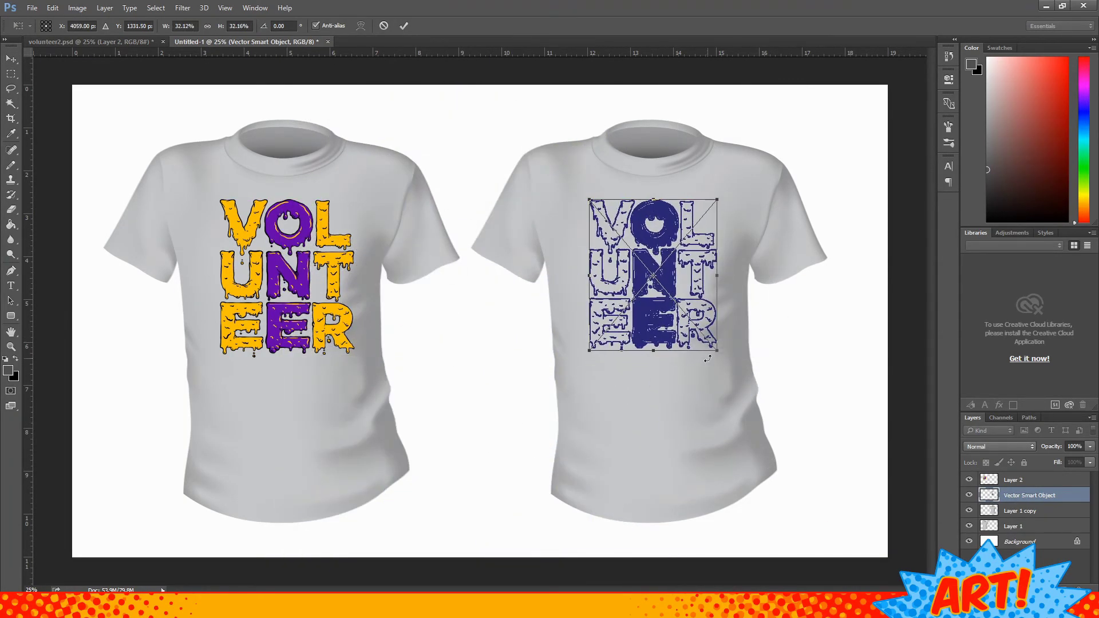
key("Return")
- Give the shirt layer a red Color Overlay
left_click(1019, 511)
left_click(998, 405)
left_click(1019, 520)
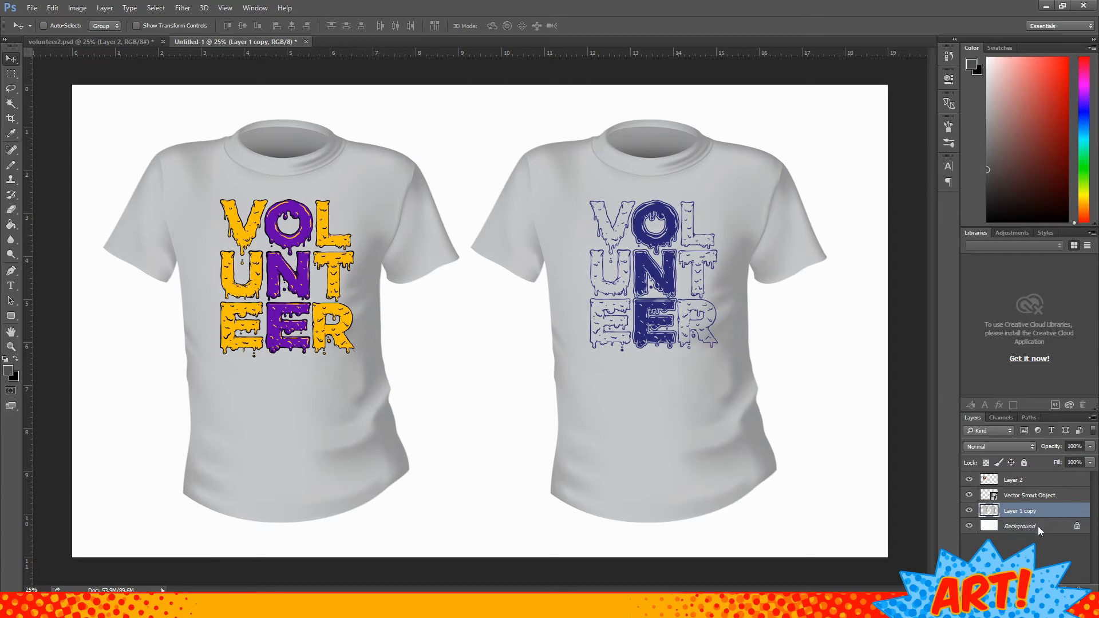
left_click(876, 109)
left_click(933, 239)
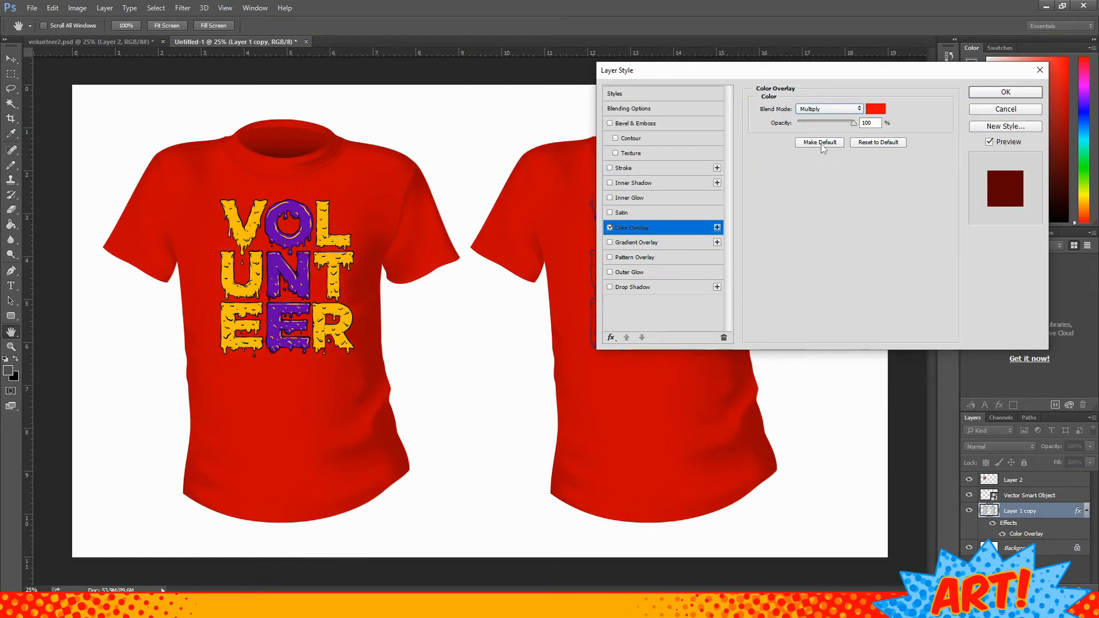
left_click(1006, 92)
key("v")
- Give the pasted lettering a black Color Overlay, then go to volunteer2
left_click(1029, 495)
left_click(999, 404)
left_click(1019, 519)
left_click(876, 109)
left_click(679, 388)
left_click(922, 238)
key("Return")
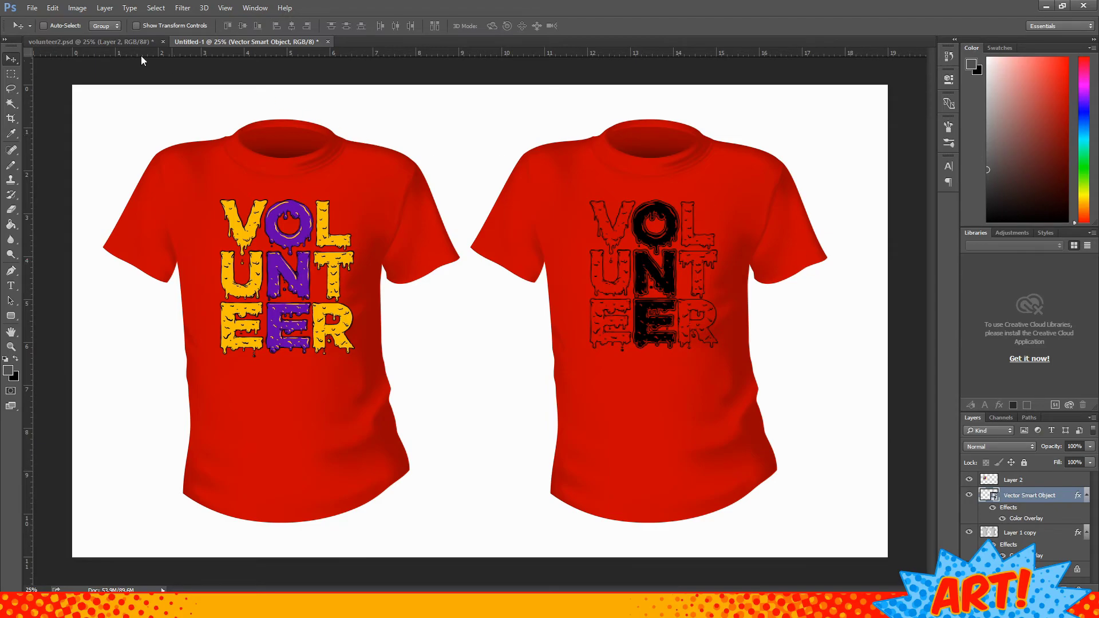
left_click(113, 40)
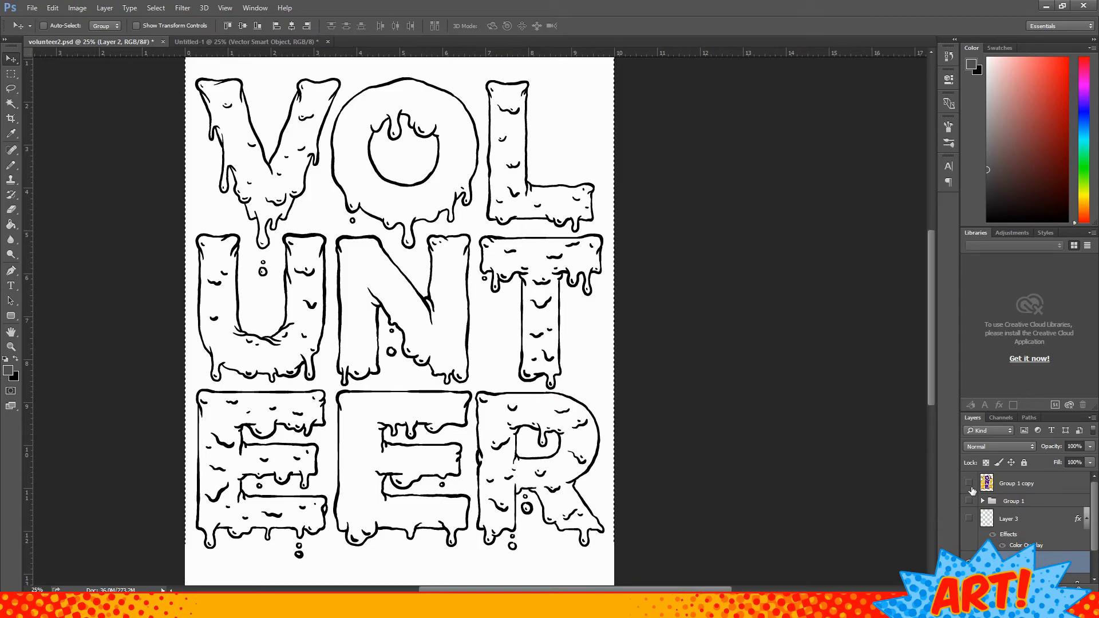
- Show Group 1 copy and Group 1 for yellow/purple lettering, then return to Untitled-1
left_click(969, 484)
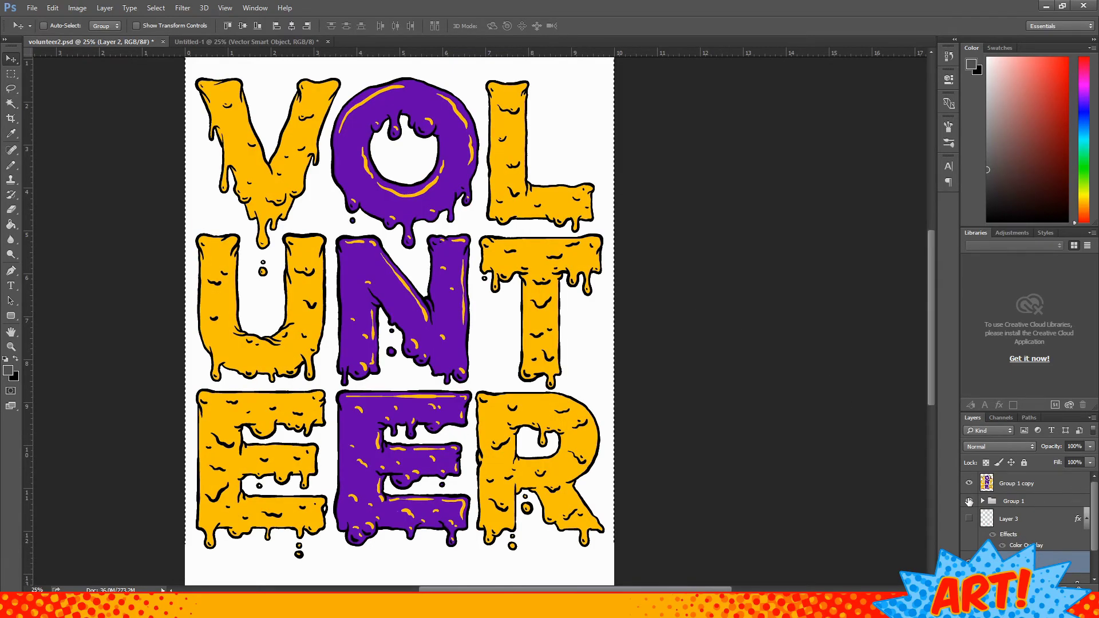
left_click(969, 502)
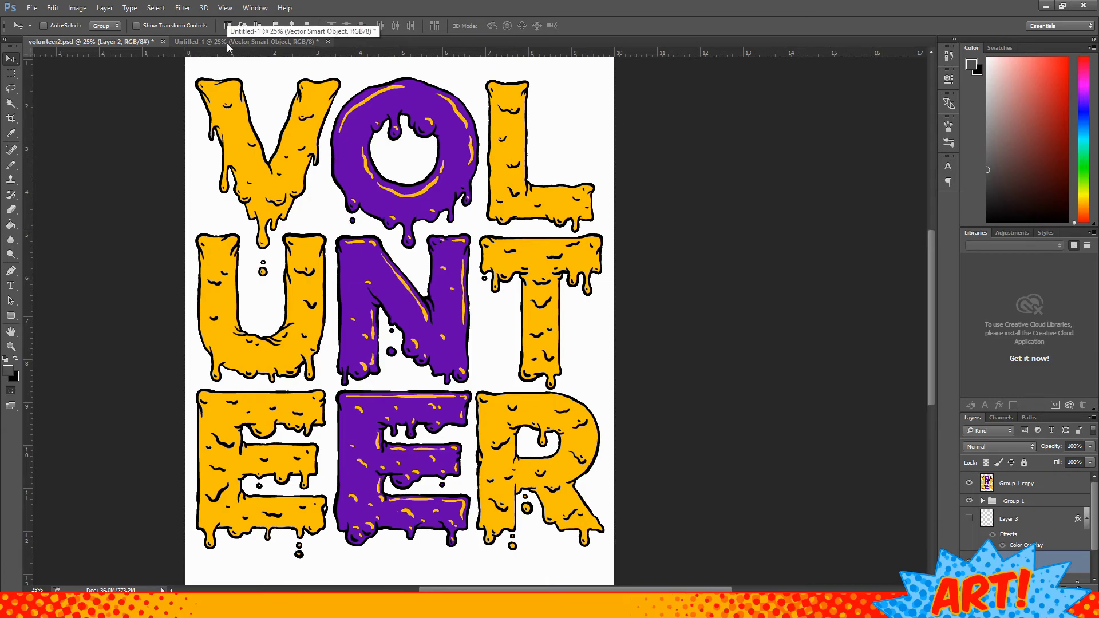
left_click(261, 43)
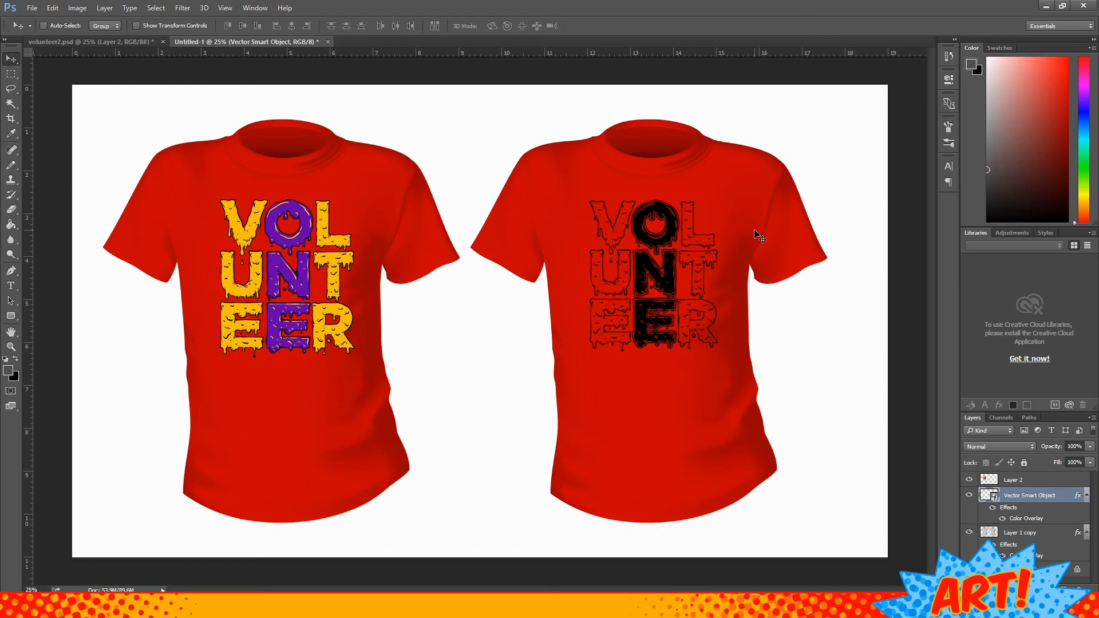
- Zoom in on the right shirt's black lettering, zoom back out, then go to volunteer2.psd
left_click(10, 346)
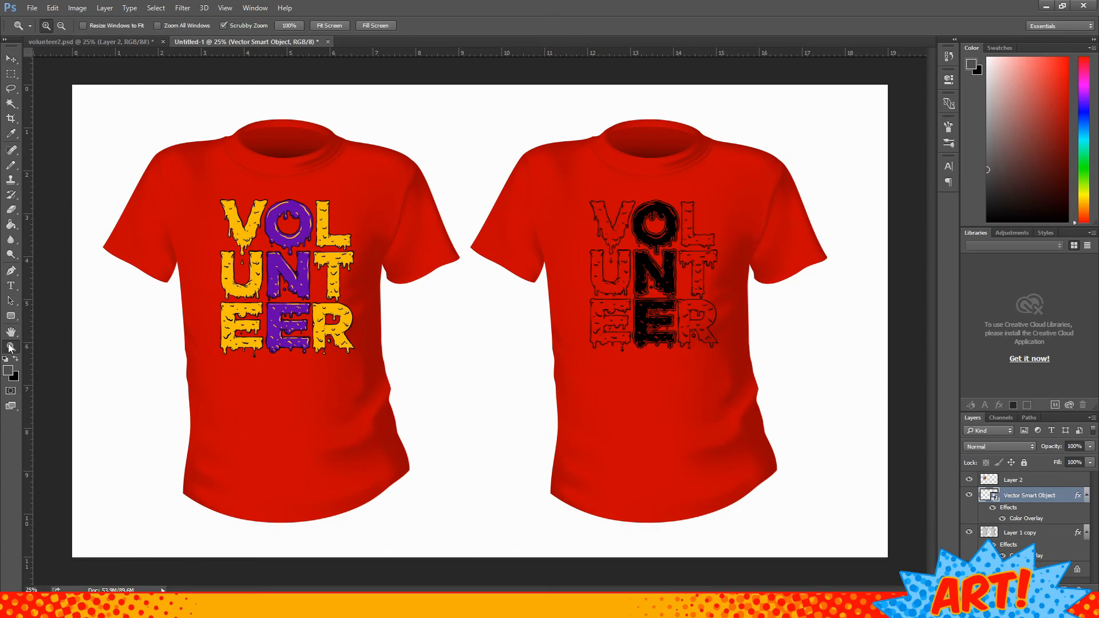
left_click(650, 293)
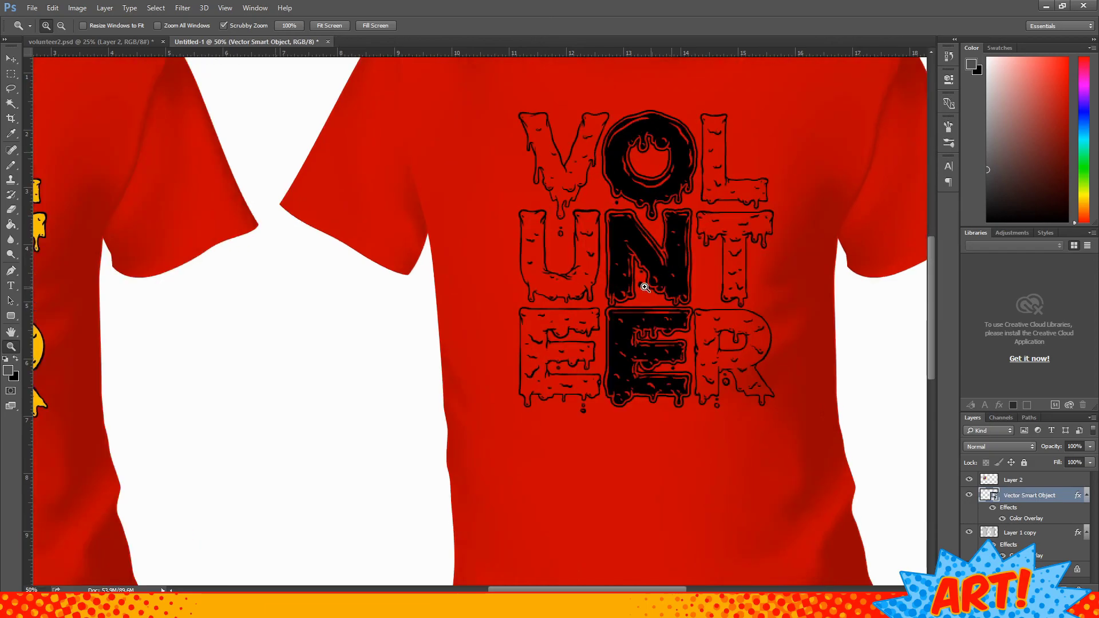
left_click(675, 364)
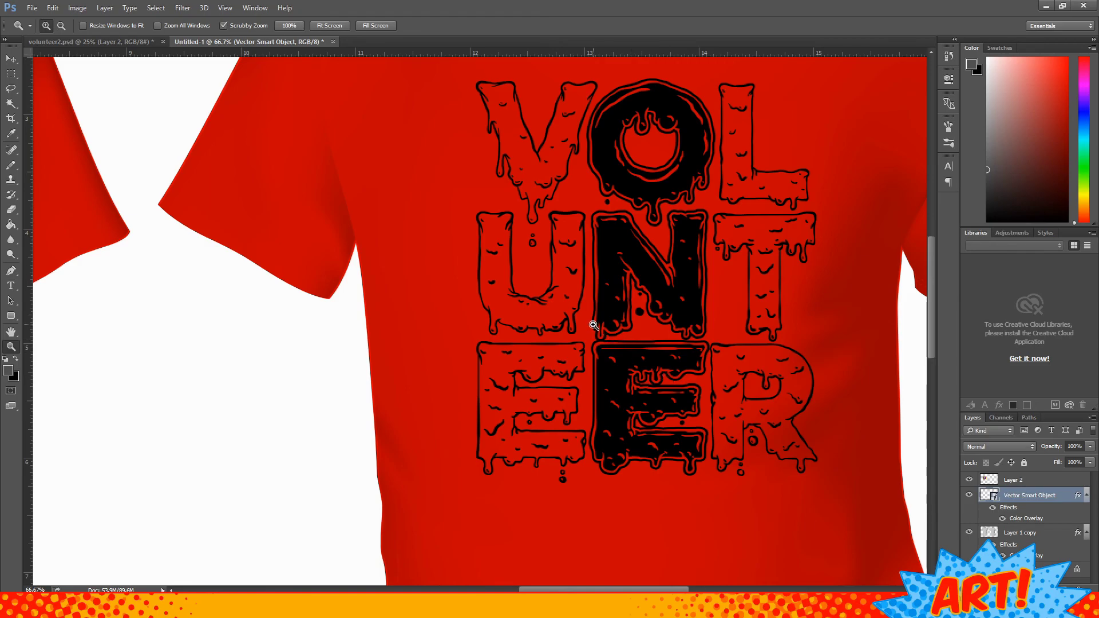
left_click(460, 305, "alt")
left_click(459, 305, "alt")
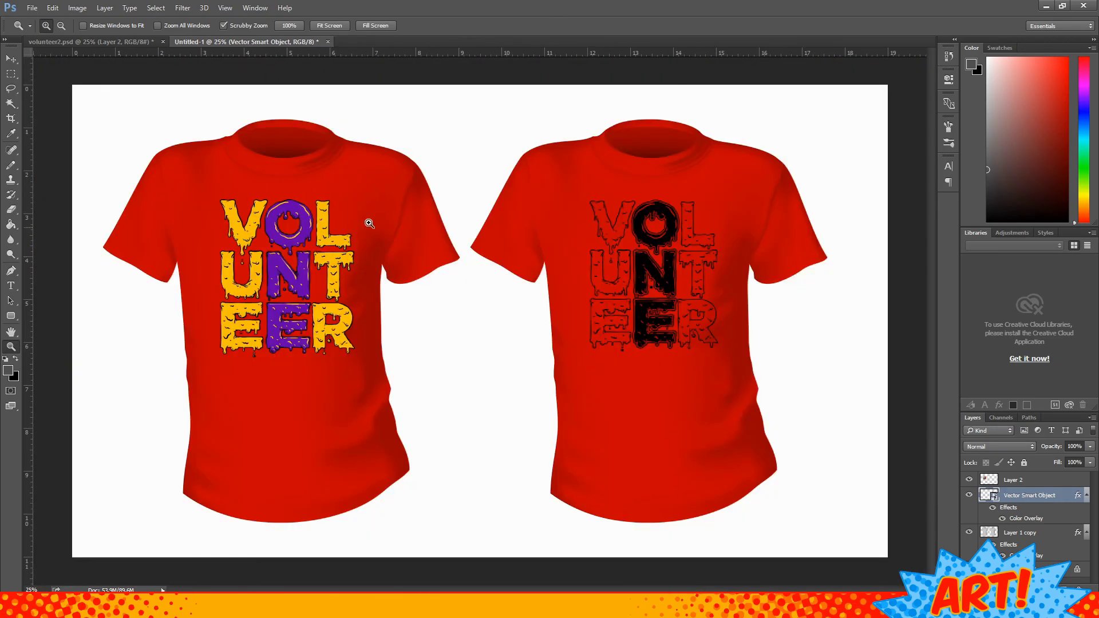
left_click(81, 41)
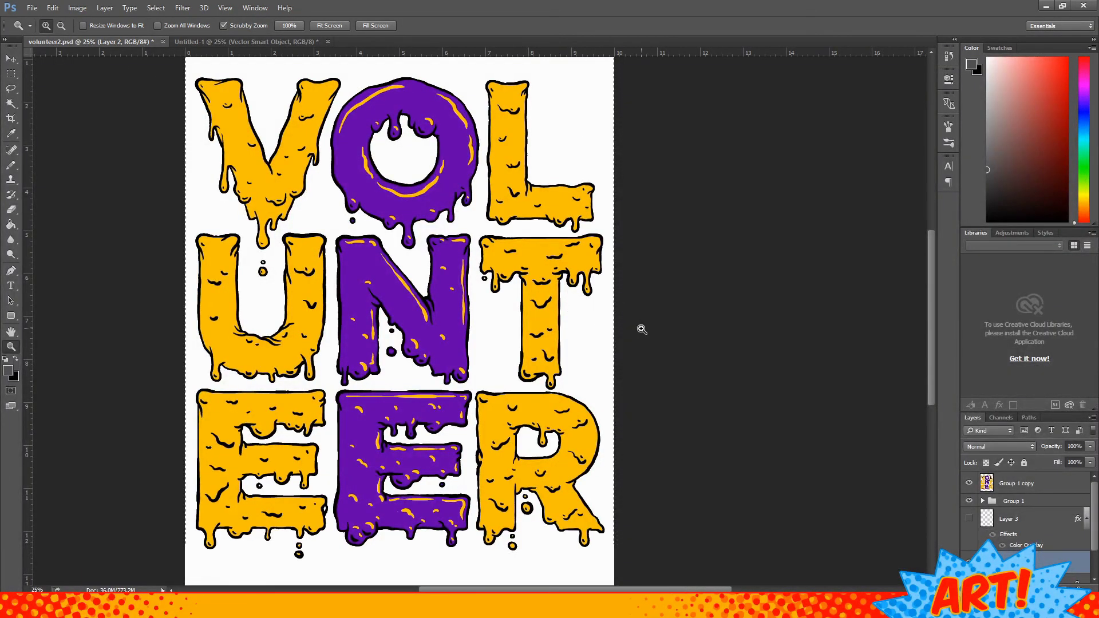